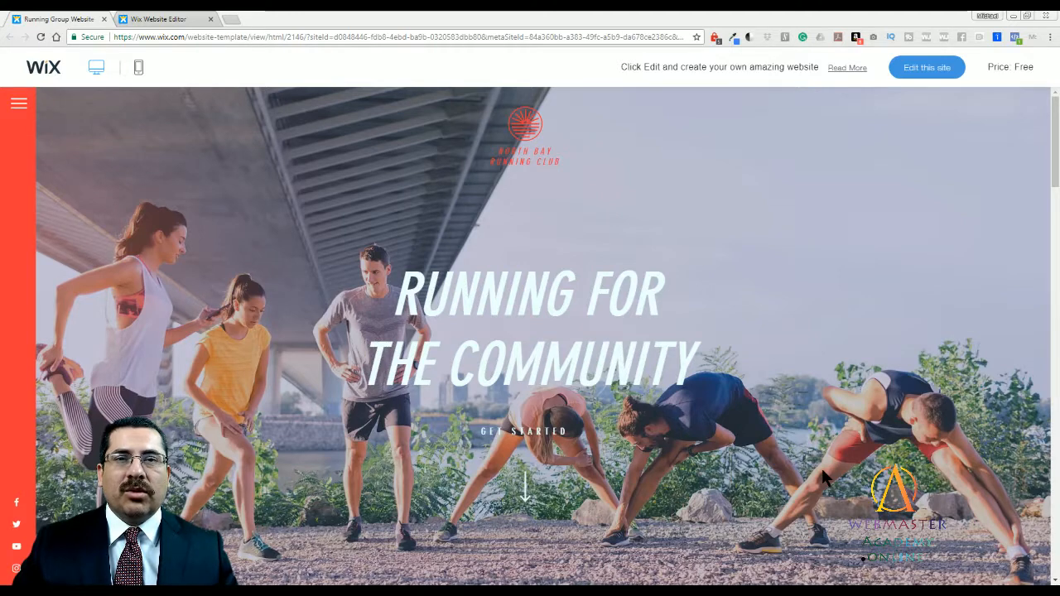
Examine the hero section of the running club template's home page, including its headline and the background's scrolling effect.
{"action": "left_click", "coordinate": [60, 18]}
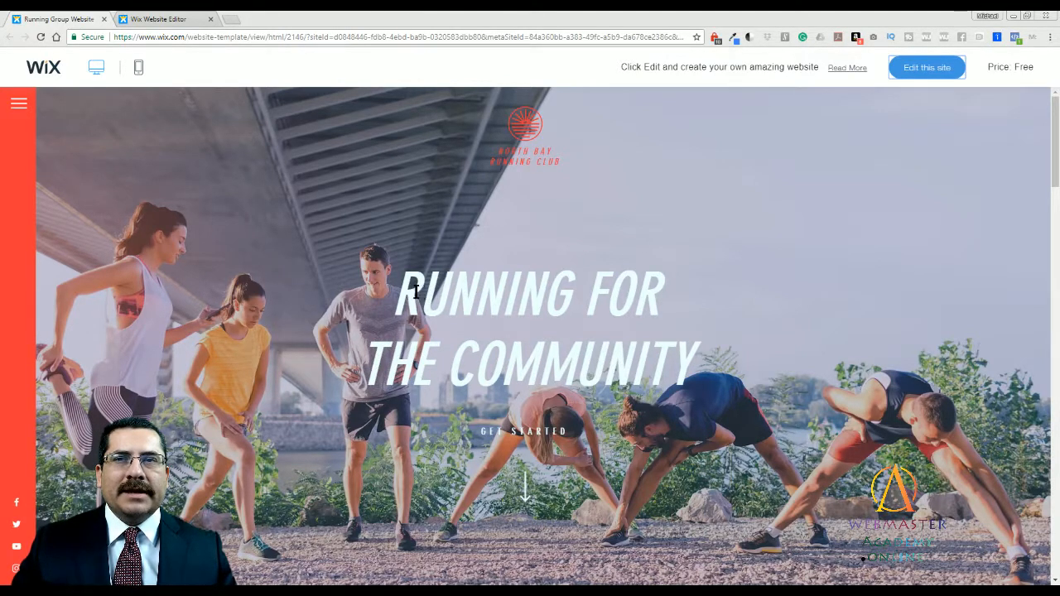
{"action": "left_click_drag", "start_coordinate": [407, 293], "coordinate": [691, 367]}
{"action": "left_click", "coordinate": [663, 323]}
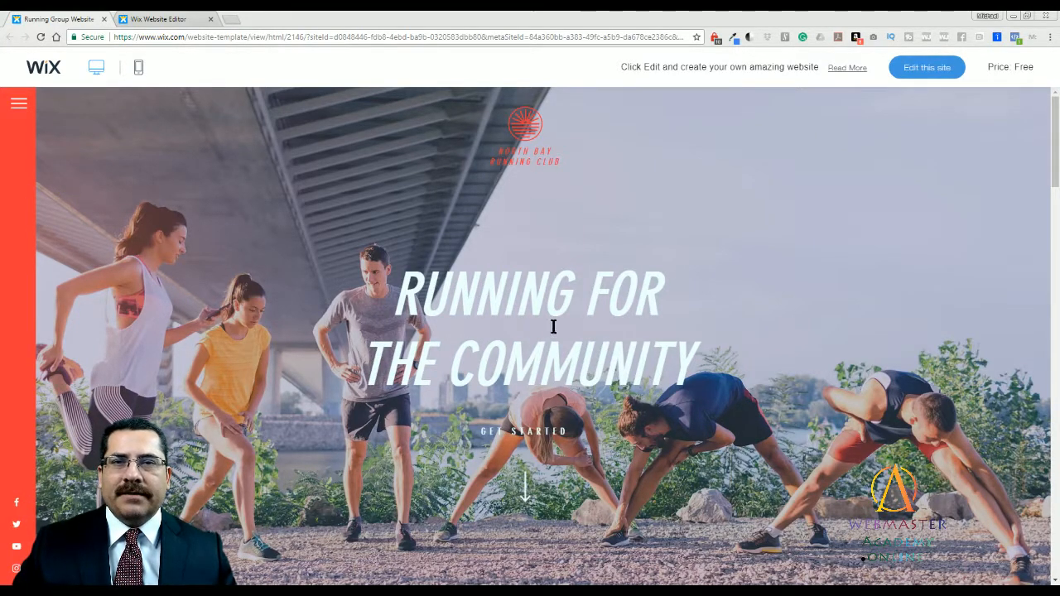
{"action": "scroll", "coordinate": [556, 298], "scroll_direction": "down", "scroll_amount": 1}
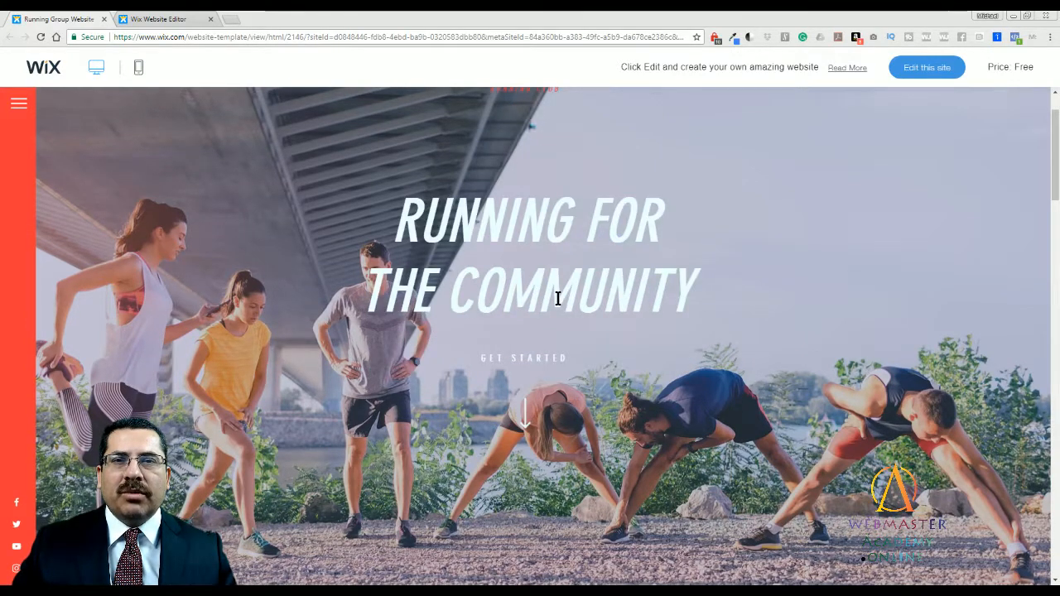
{"action": "scroll", "coordinate": [554, 301], "scroll_direction": "up", "scroll_amount": 1}
{"action": "scroll", "coordinate": [555, 301], "scroll_direction": "down", "scroll_amount": 1}
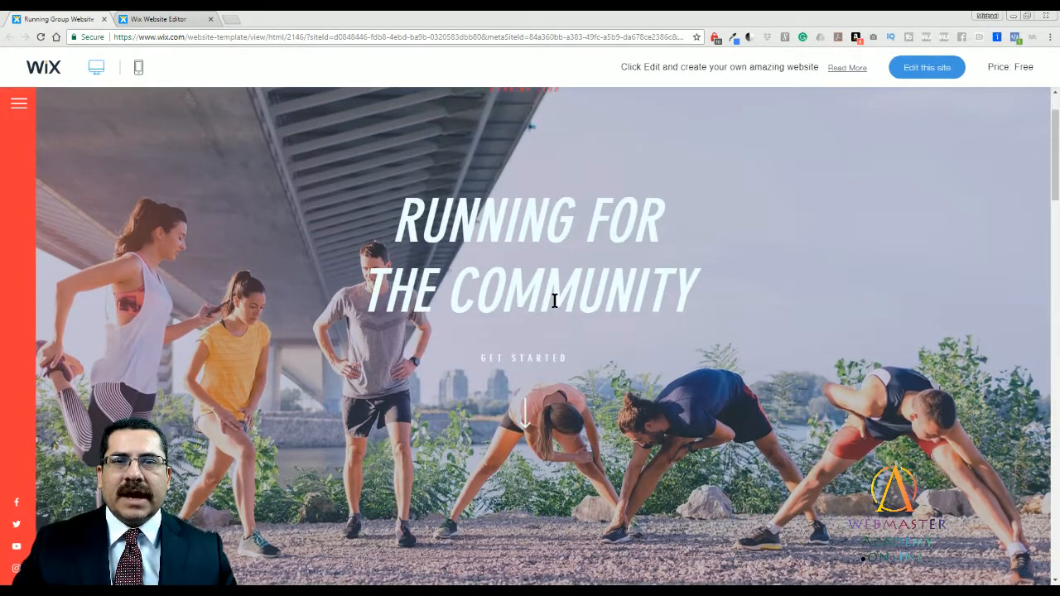
{"action": "scroll", "coordinate": [554, 300], "scroll_direction": "up", "scroll_amount": 1}
{"action": "scroll", "coordinate": [555, 300], "scroll_direction": "down", "scroll_amount": 1}
{"action": "scroll", "coordinate": [554, 302], "scroll_direction": "up", "scroll_amount": 1}
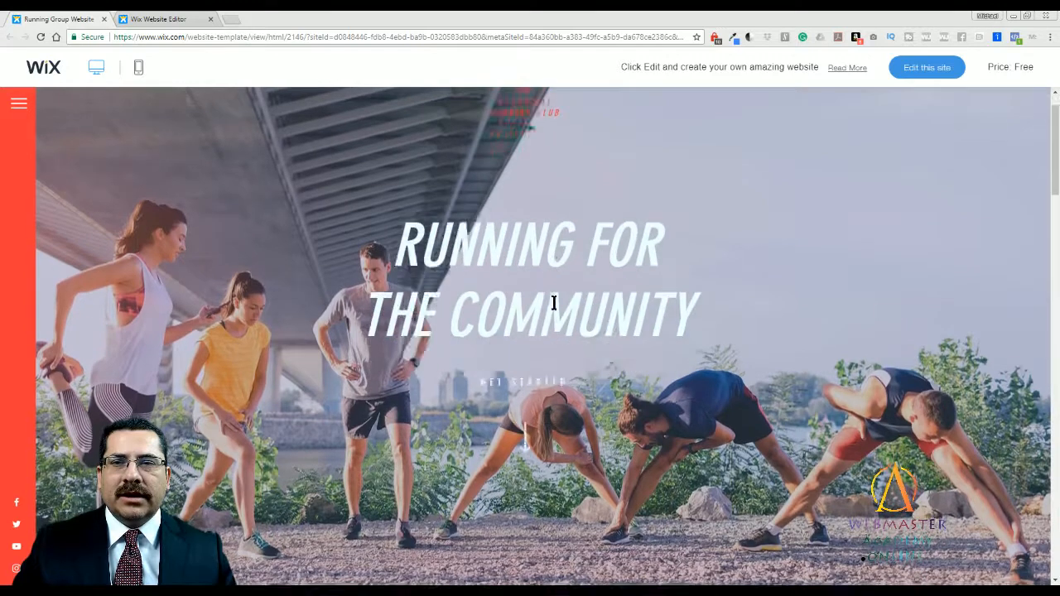
{"action": "scroll", "coordinate": [649, 352], "scroll_direction": "down", "scroll_amount": 1}
{"action": "scroll", "coordinate": [811, 315], "scroll_direction": "up", "scroll_amount": 1}
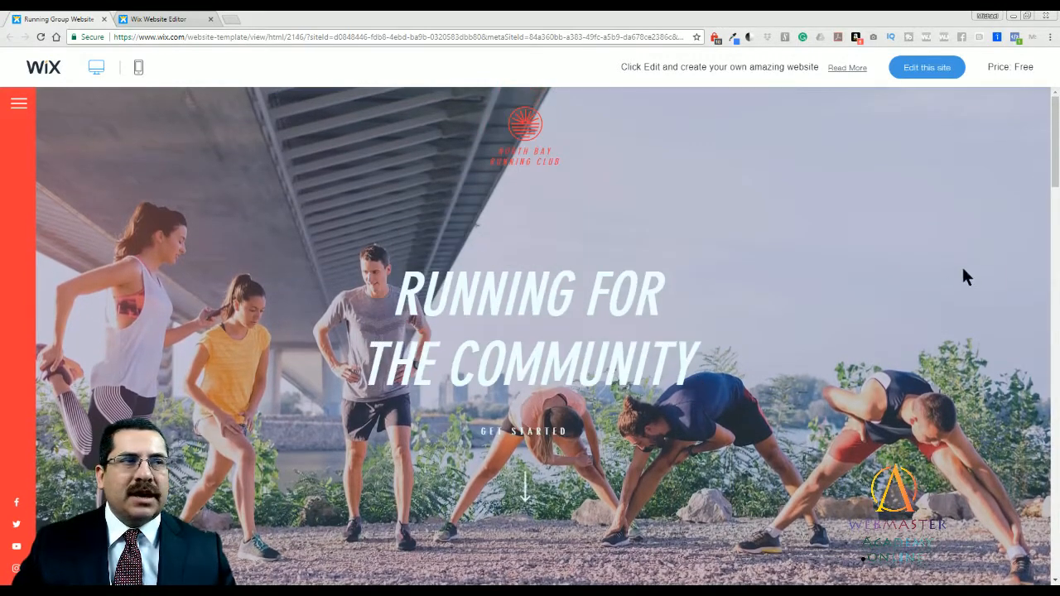
{"action": "scroll", "coordinate": [1047, 165], "scroll_direction": "down", "scroll_amount": 2}
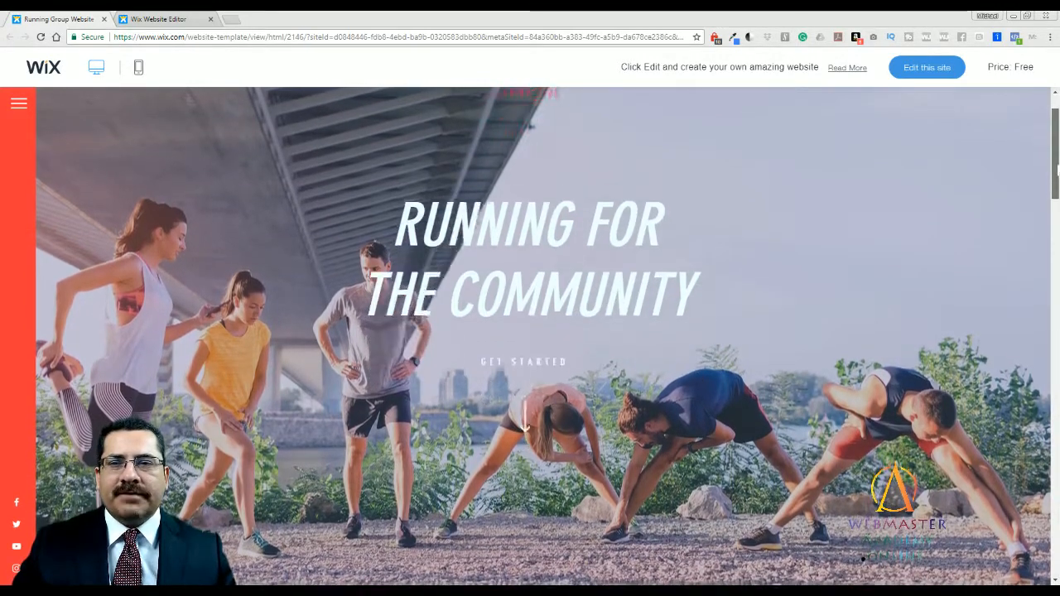
{"action": "scroll", "coordinate": [530, 331], "scroll_direction": "down", "scroll_amount": 1}
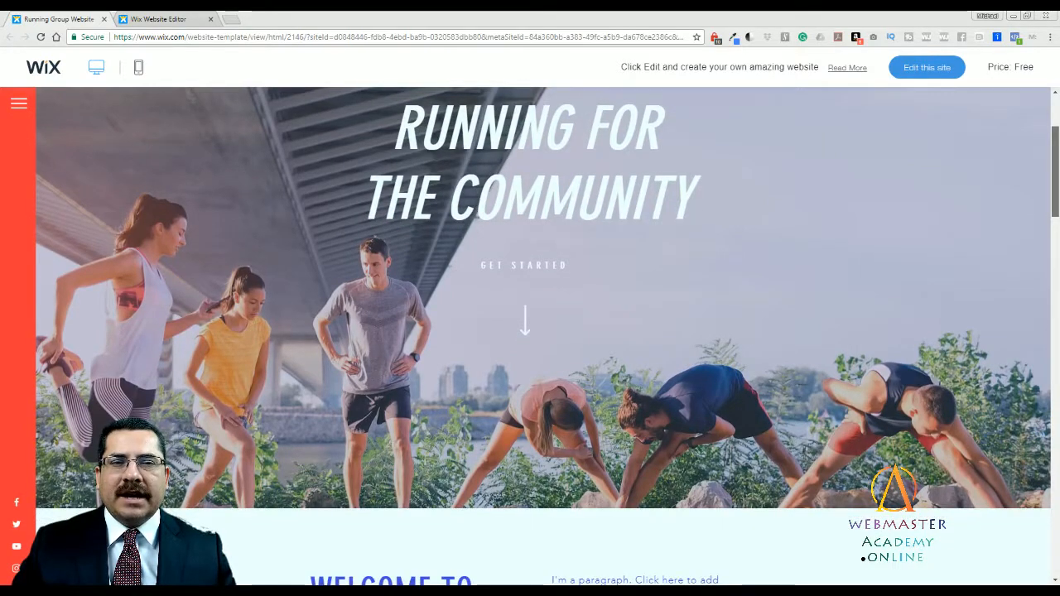
{"action": "scroll", "coordinate": [783, 162], "scroll_direction": "up", "scroll_amount": 3}
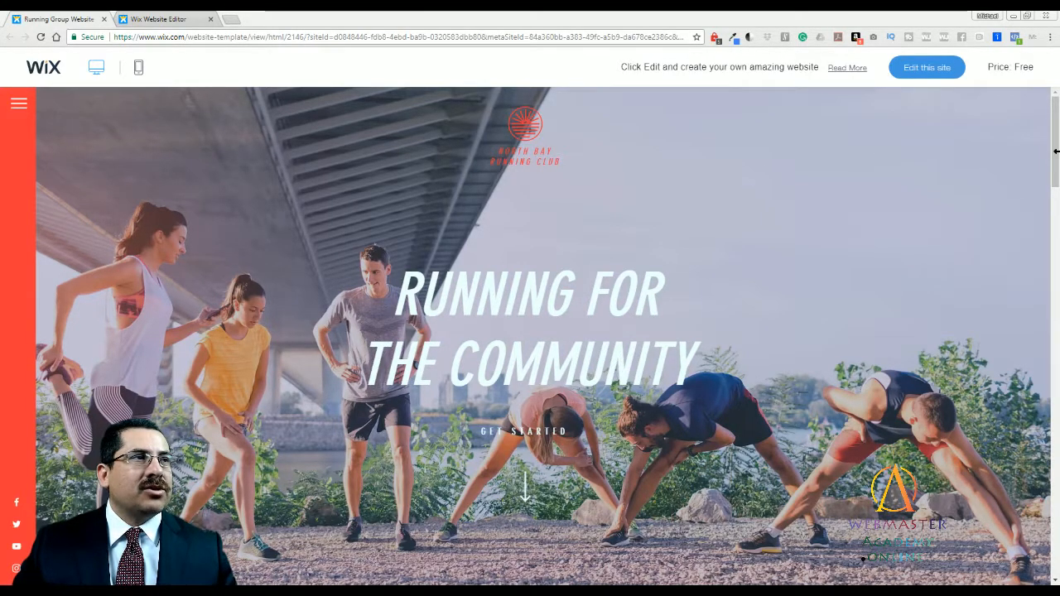
Review the remaining home page sections: welcome text, upcoming events, club invitation, sponsors and the Get in Touch footer.
{"action": "left_click_drag", "start_coordinate": [1055, 152], "coordinate": [1055, 259]}
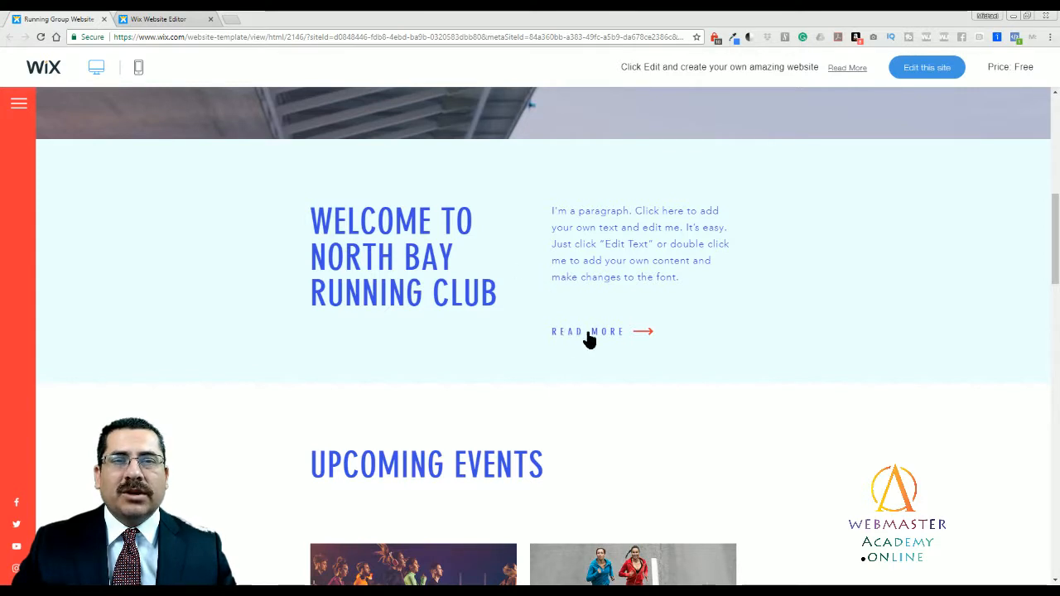
{"action": "left_click_drag", "start_coordinate": [1055, 227], "coordinate": [1054, 298]}
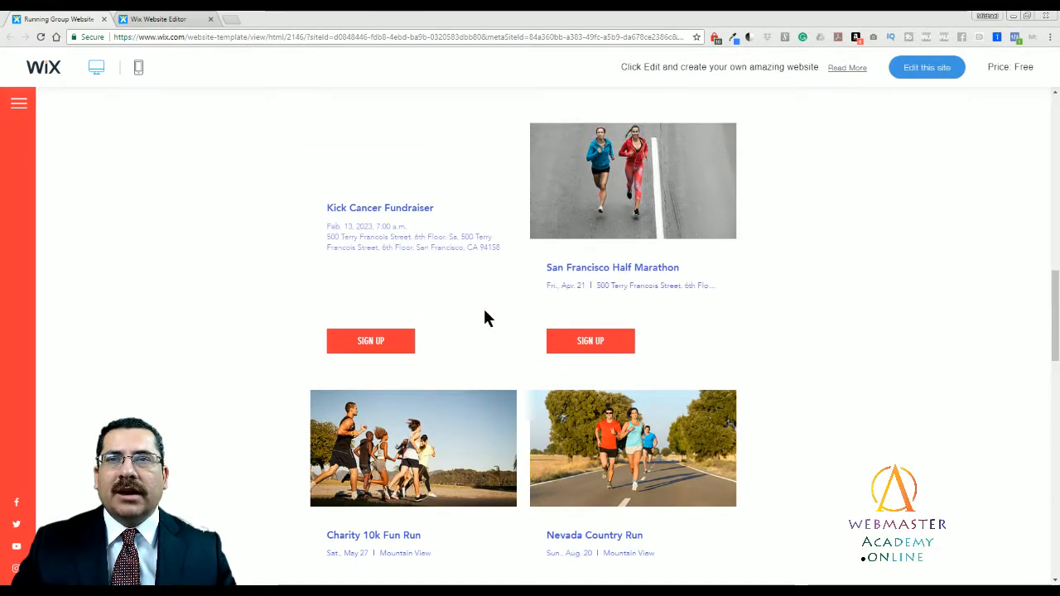
{"action": "scroll", "coordinate": [850, 341], "scroll_direction": "up", "scroll_amount": 1}
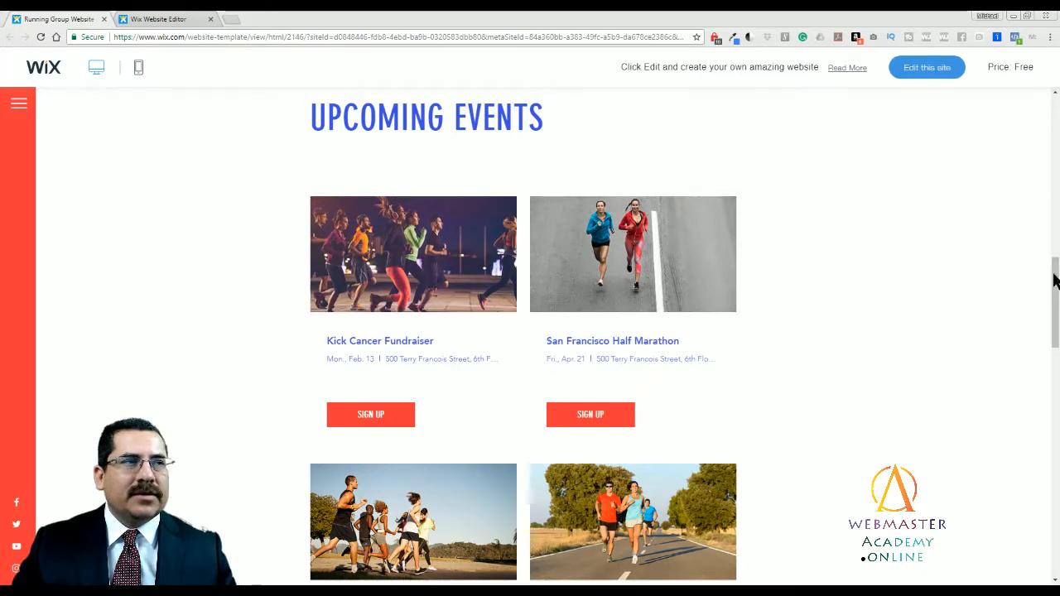
{"action": "left_click_drag", "start_coordinate": [1054, 281], "coordinate": [1056, 302]}
{"action": "left_click_drag", "start_coordinate": [1056, 319], "coordinate": [1055, 332]}
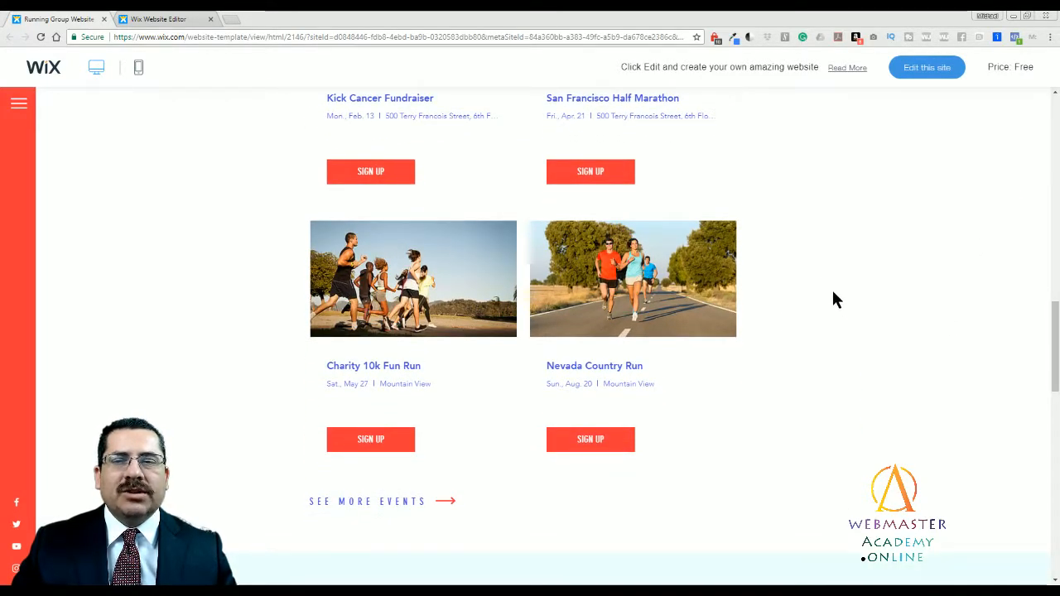
{"action": "mouse_move", "coordinate": [622, 260]}
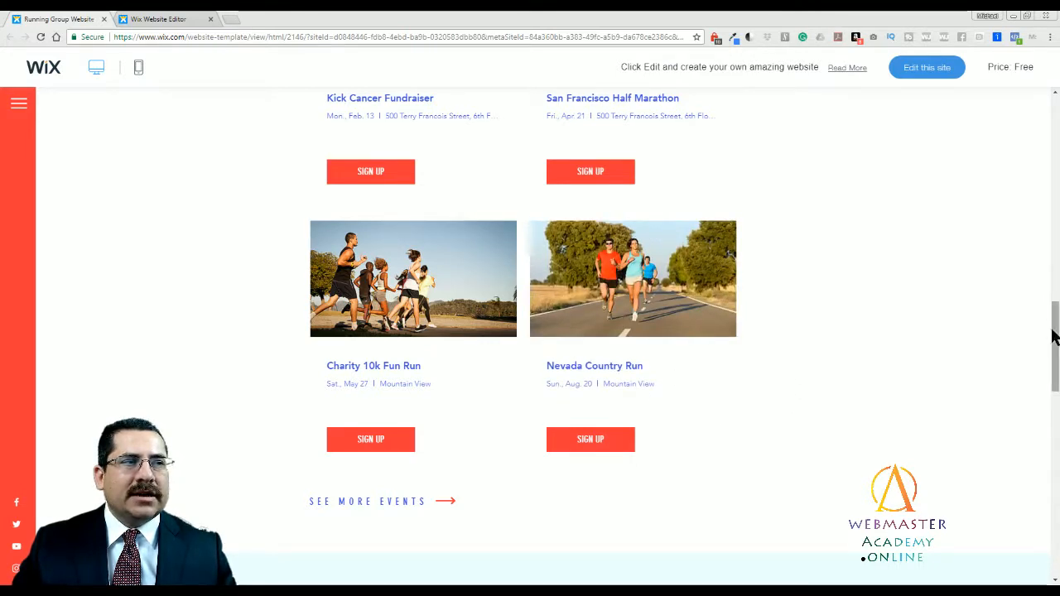
{"action": "left_click_drag", "start_coordinate": [1054, 336], "coordinate": [1054, 410]}
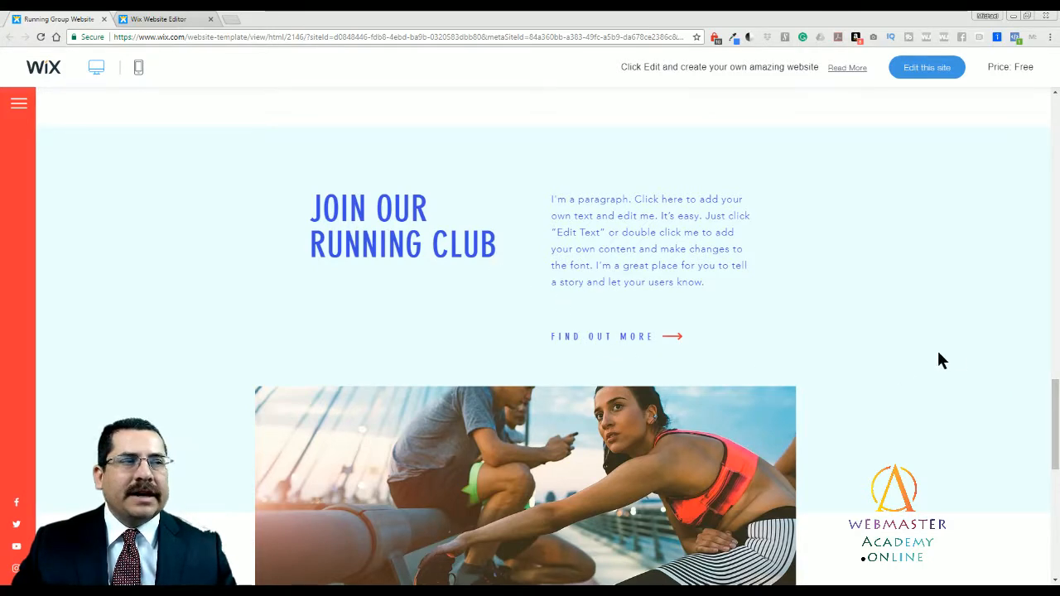
{"action": "left_click_drag", "start_coordinate": [1055, 397], "coordinate": [1054, 486]}
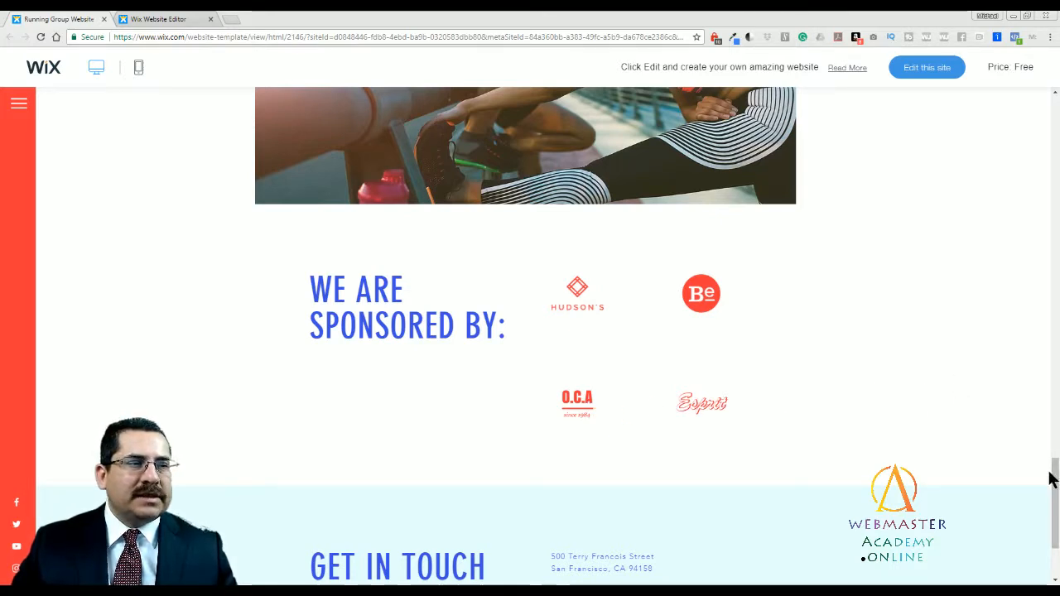
{"action": "left_click_drag", "start_coordinate": [1053, 473], "coordinate": [1053, 507]}
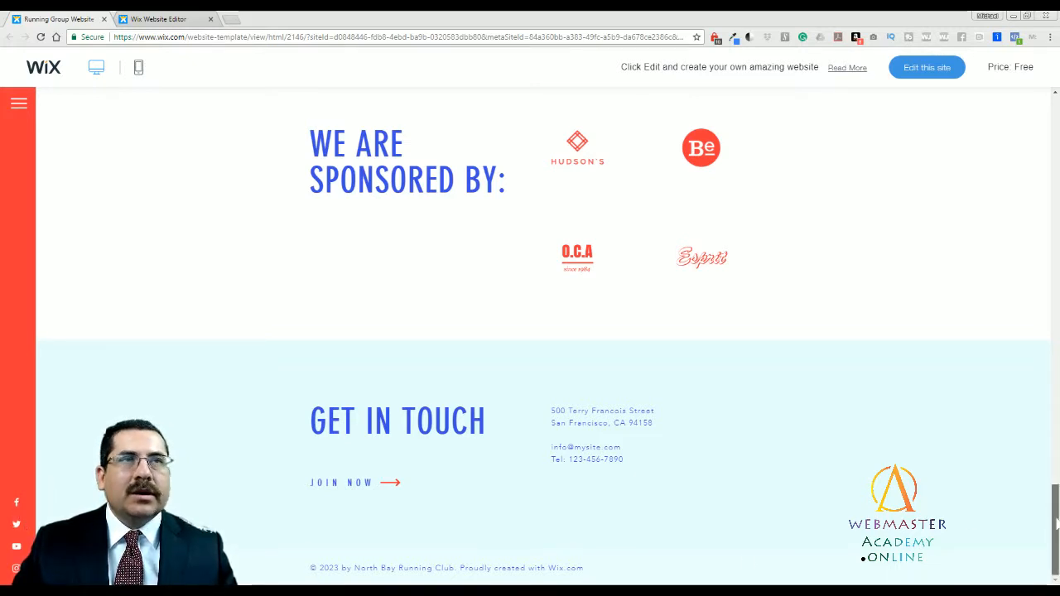
Follow the welcome section's Read More link to the About page and inspect the page list in the site's navigation menu.
{"action": "left_click_drag", "start_coordinate": [1055, 521], "coordinate": [1056, 225]}
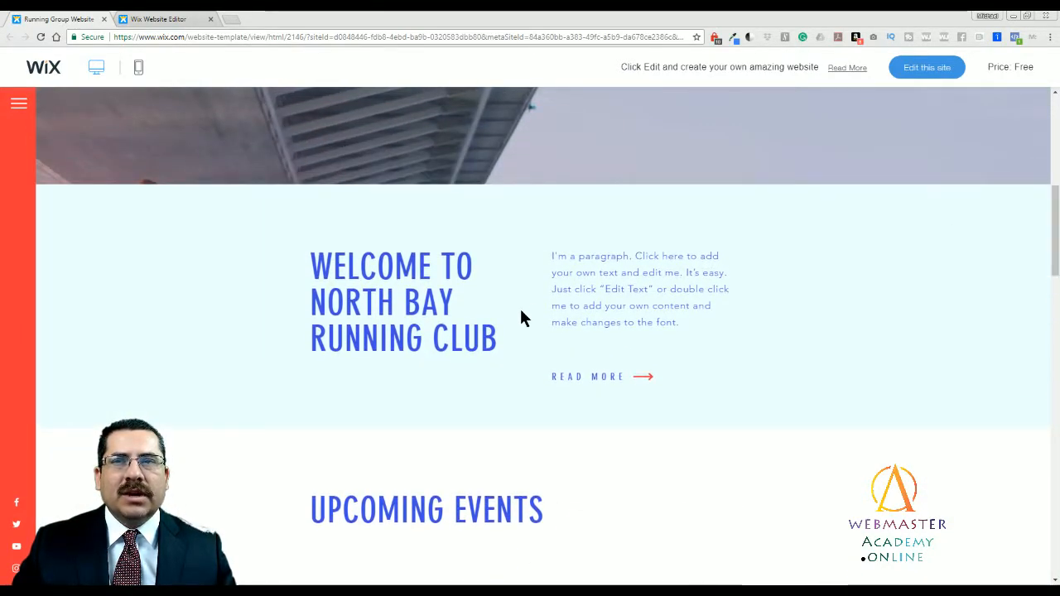
{"action": "left_click", "coordinate": [608, 382]}
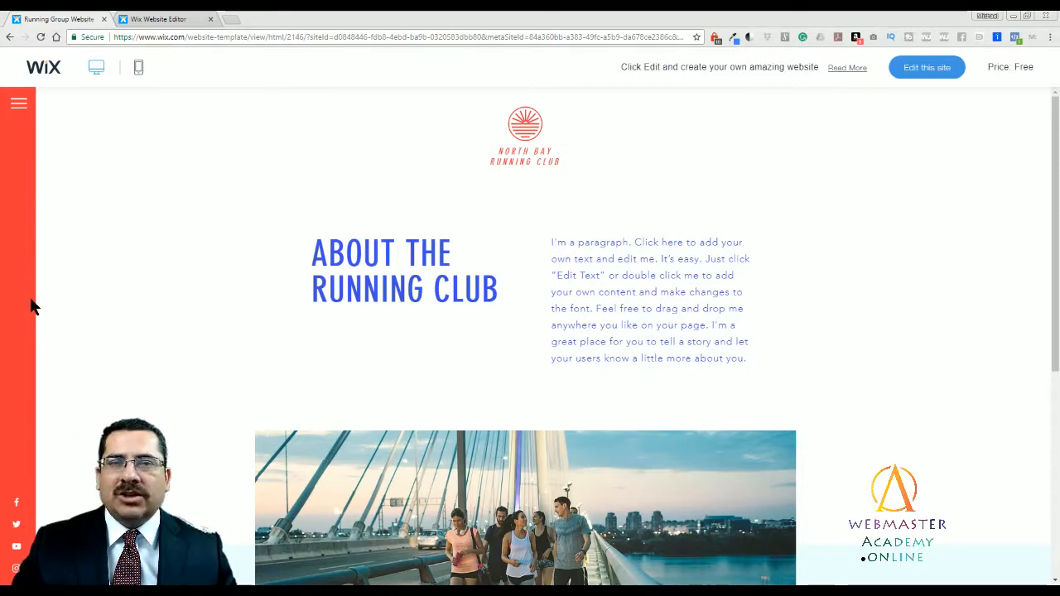
{"action": "left_click", "coordinate": [19, 107]}
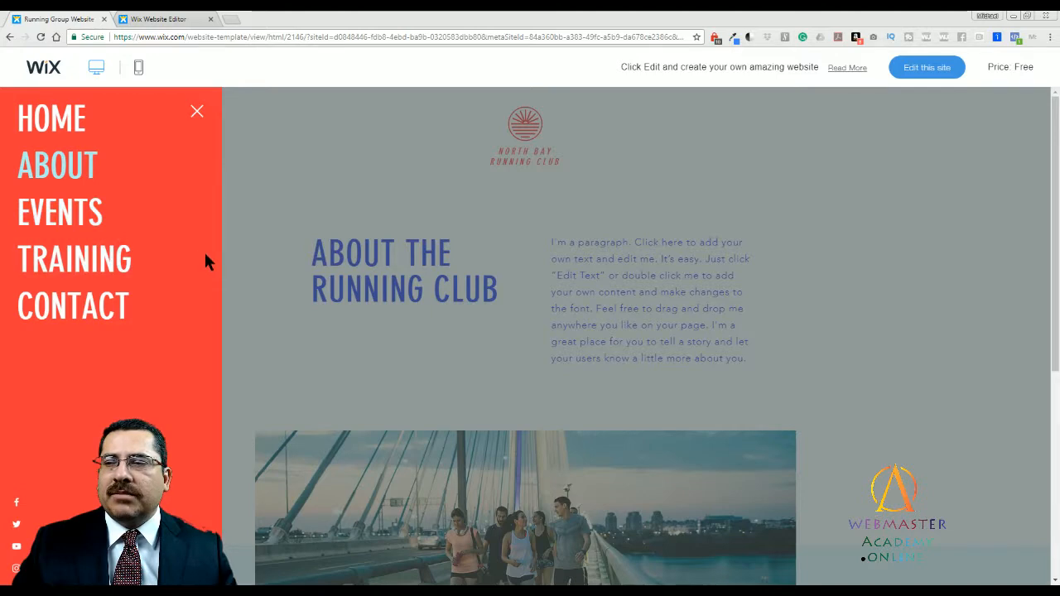
{"action": "left_click", "coordinate": [197, 114]}
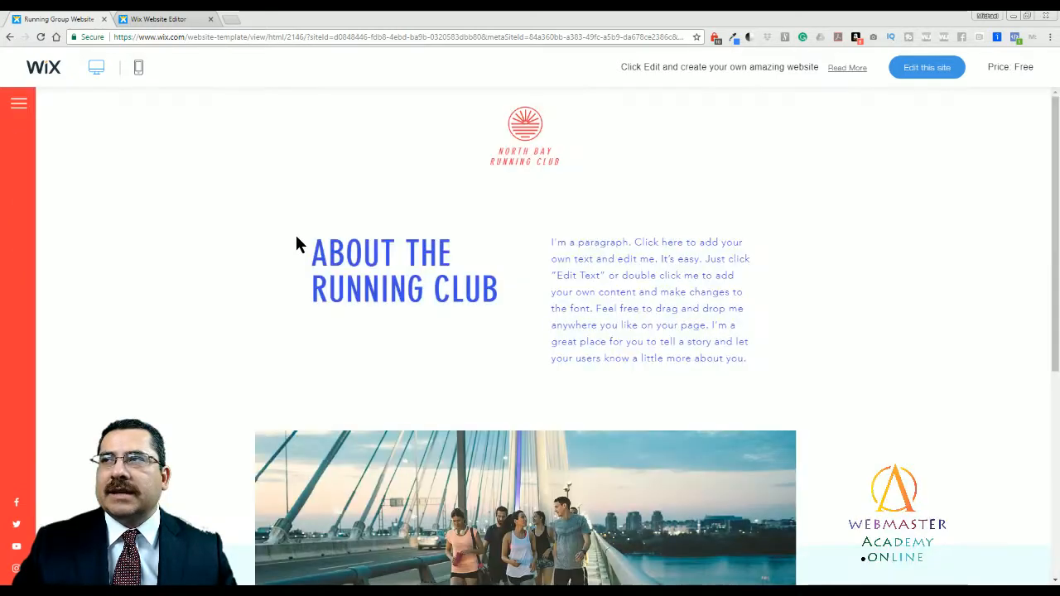
{"action": "left_click", "coordinate": [18, 108]}
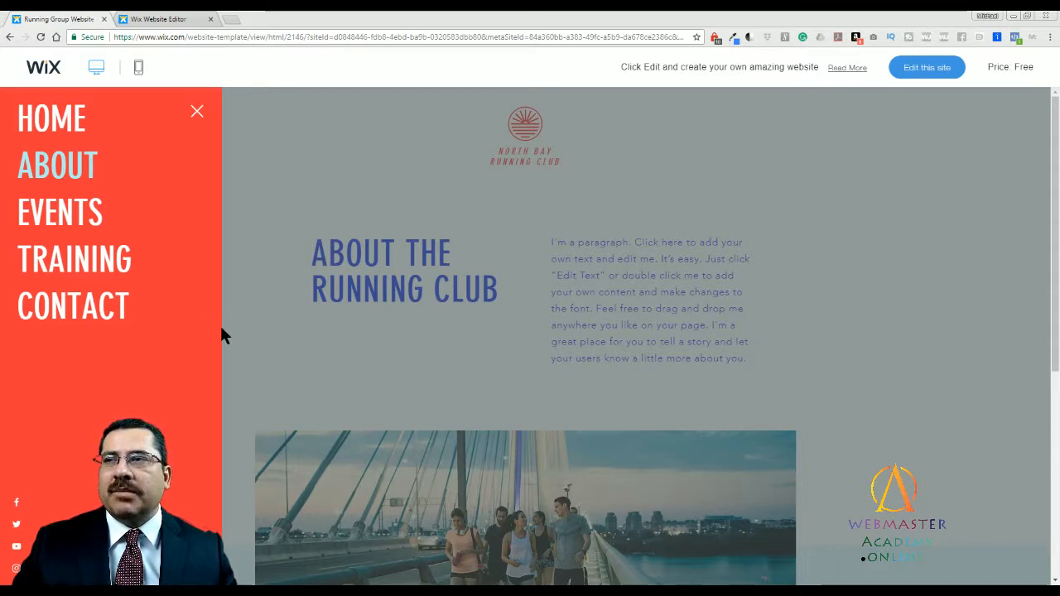
{"action": "left_click", "coordinate": [515, 335]}
Review the About page down to Join Our Running Club and follow its Find Out More link.
{"action": "scroll", "coordinate": [720, 308], "scroll_direction": "down", "scroll_amount": 1}
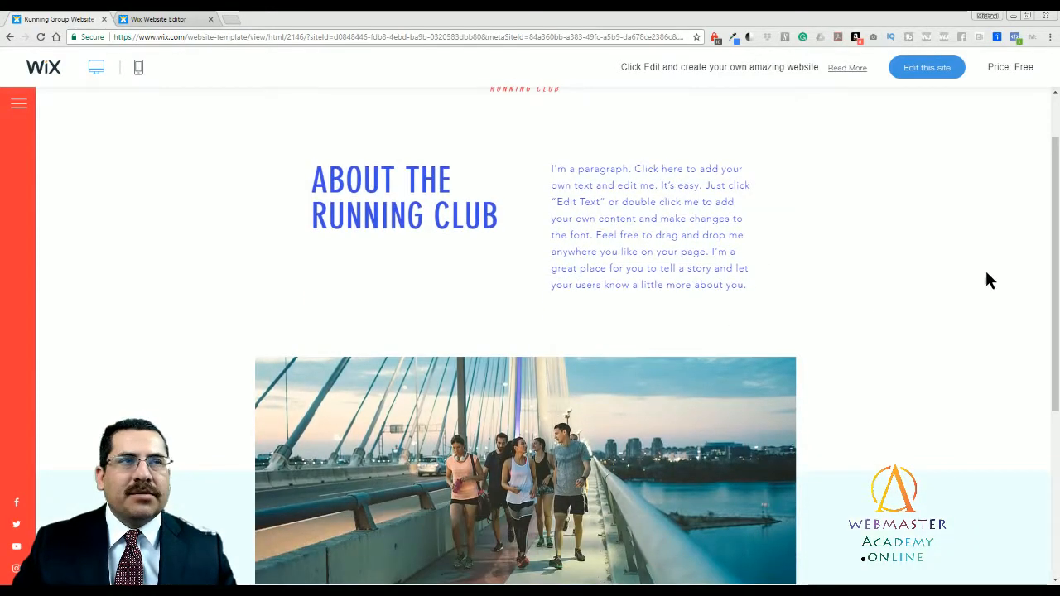
{"action": "left_click_drag", "start_coordinate": [1053, 276], "coordinate": [1057, 438]}
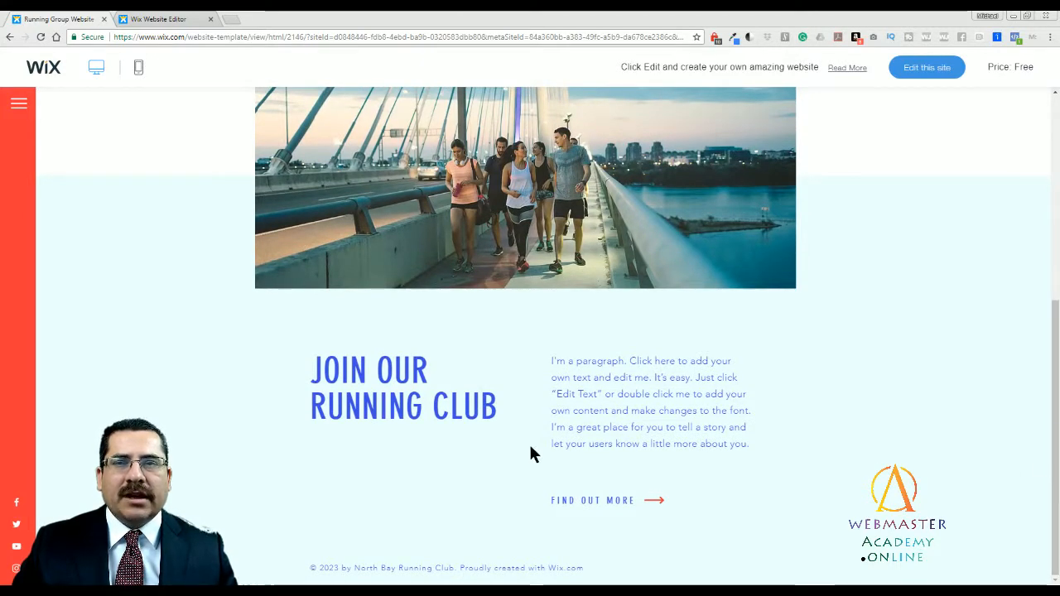
{"action": "left_click", "coordinate": [588, 500]}
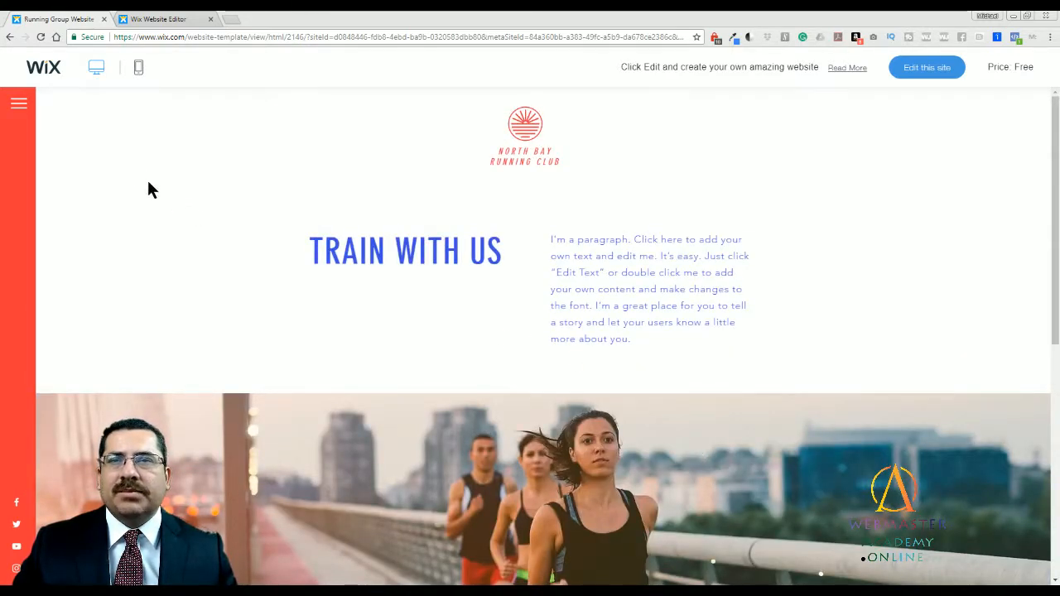
Open the Training page from the site's navigation menu and review it down to the training options.
{"action": "left_click", "coordinate": [18, 106]}
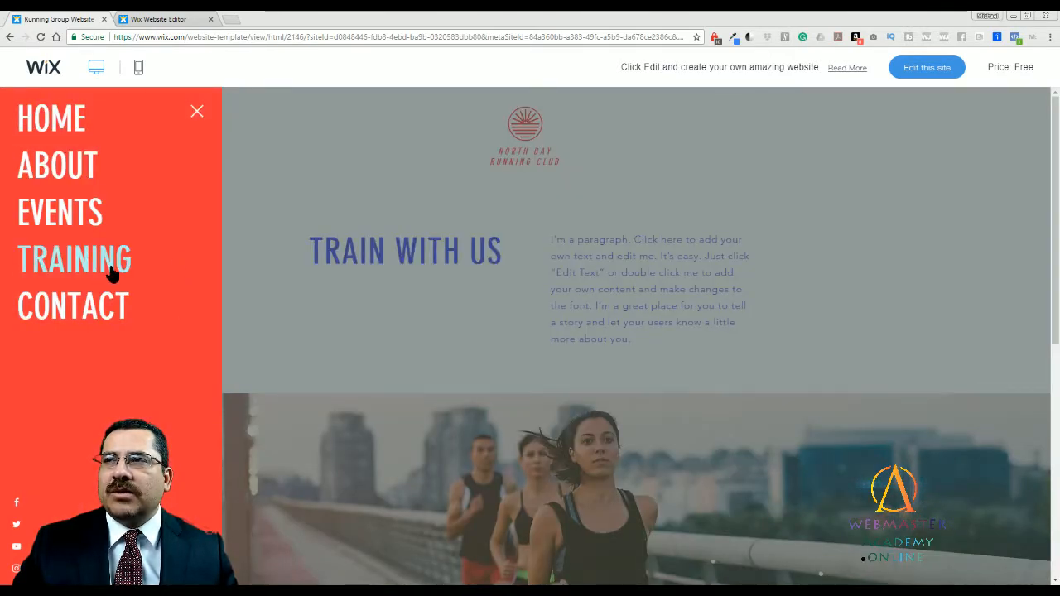
{"action": "left_click", "coordinate": [82, 262]}
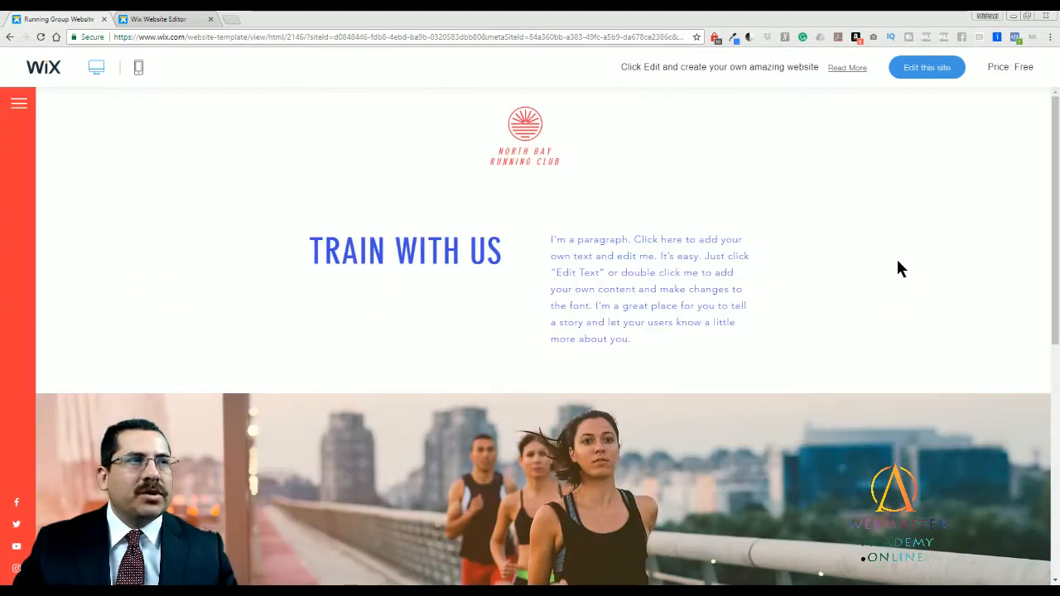
{"action": "scroll", "coordinate": [1055, 202], "scroll_direction": "down", "scroll_amount": 1}
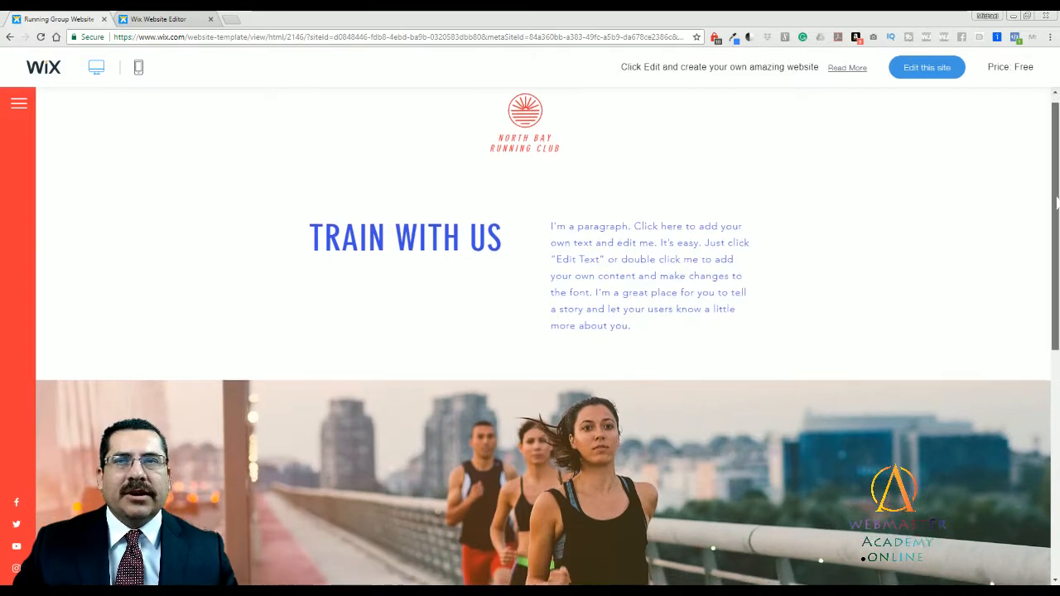
{"action": "left_click_drag", "start_coordinate": [1057, 202], "coordinate": [1058, 427]}
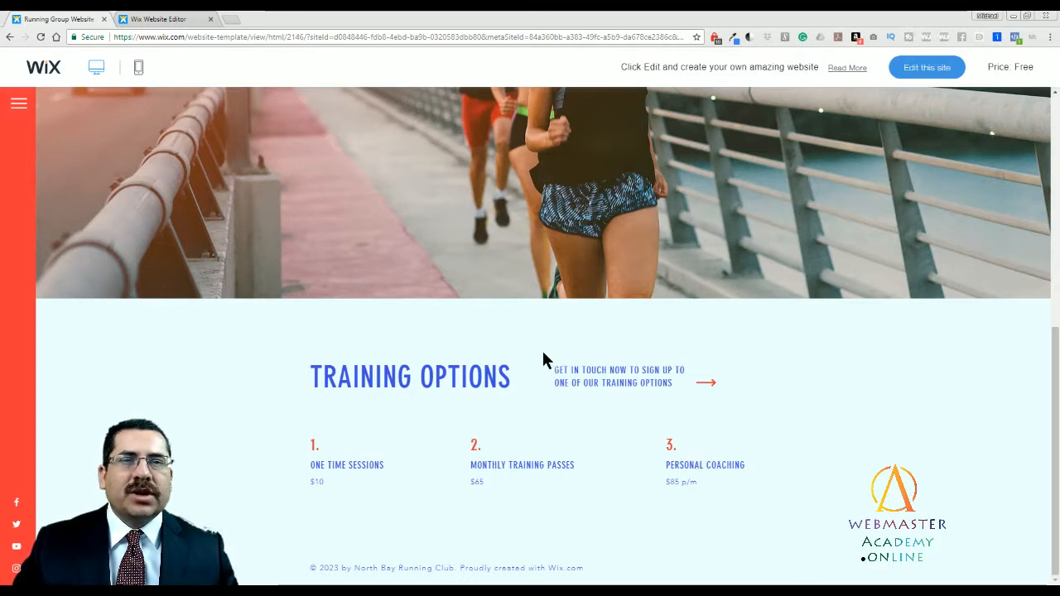
Follow the sign-up arrow beside the training options to the contact page and check the site's navigation menu there.
{"action": "left_click", "coordinate": [704, 385]}
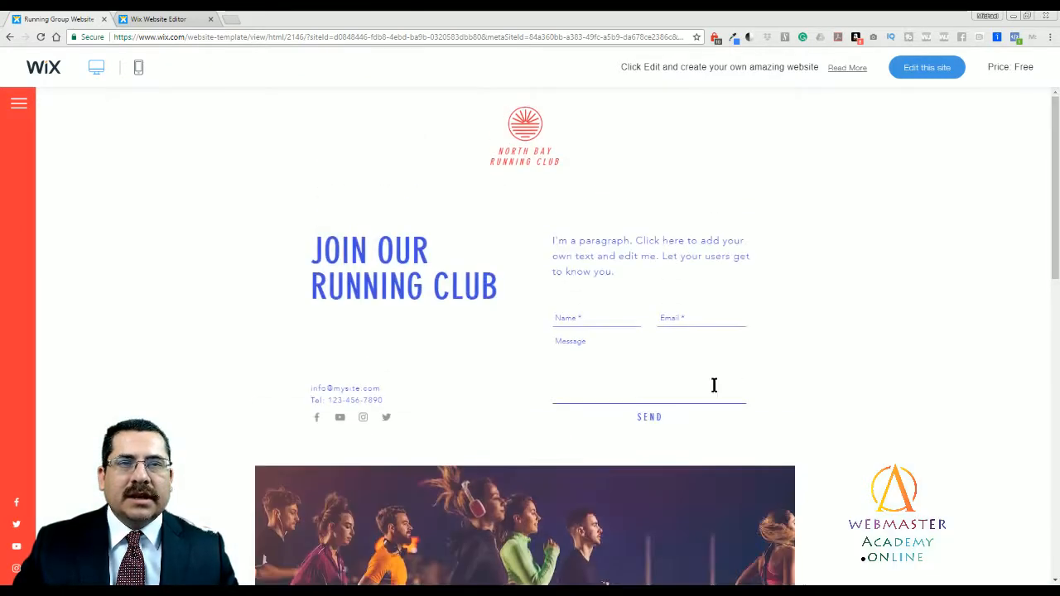
{"action": "left_click", "coordinate": [19, 108]}
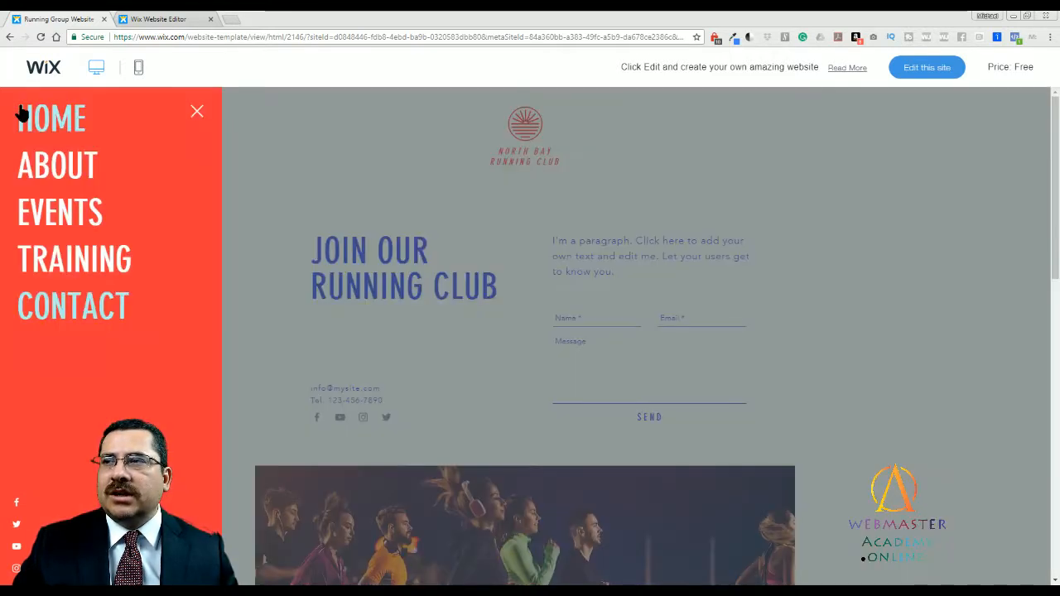
{"action": "left_click", "coordinate": [197, 113]}
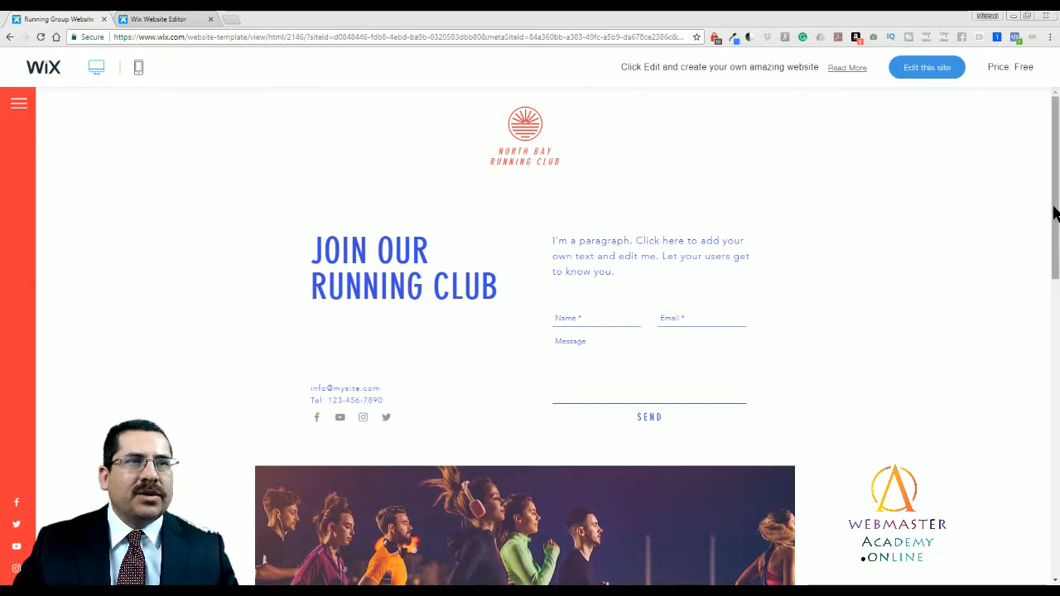
Examine the Join Our Running Club contact form and the Sponsors section of the contact page.
{"action": "left_click_drag", "start_coordinate": [1054, 209], "coordinate": [1054, 210]}
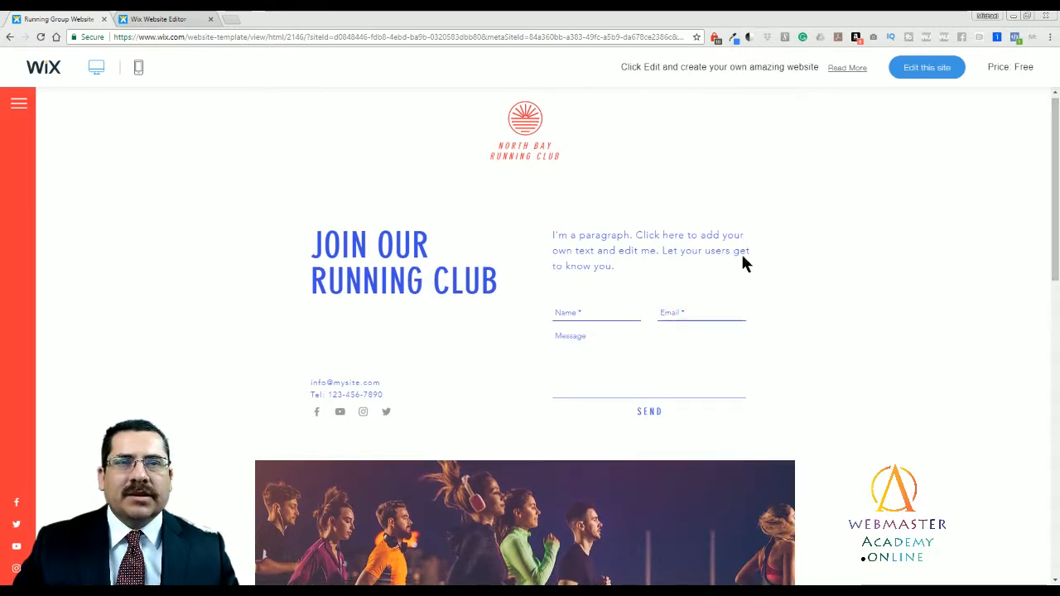
{"action": "left_click", "coordinate": [707, 314]}
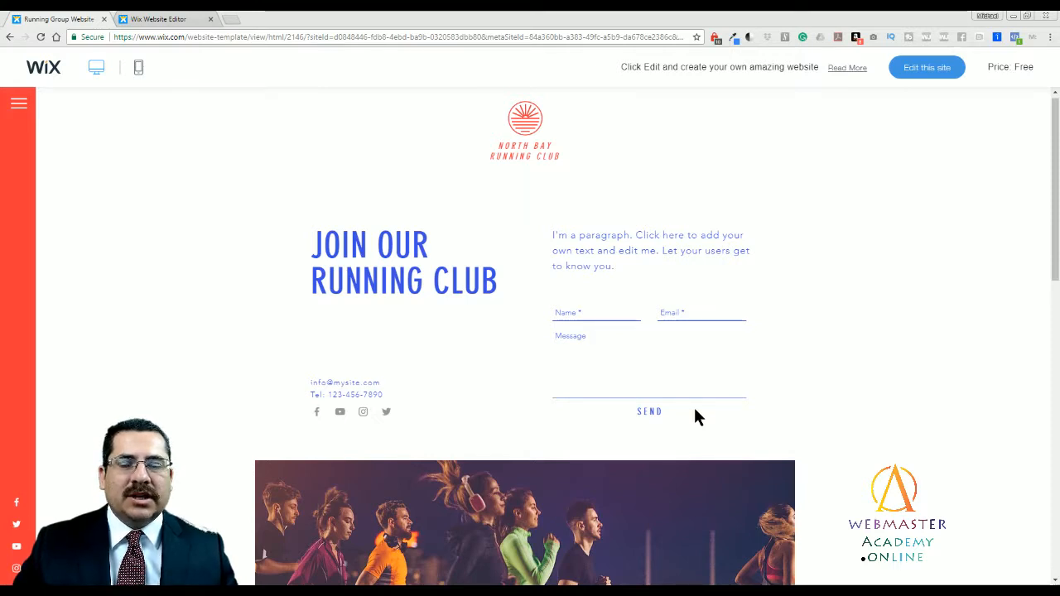
{"action": "left_click_drag", "start_coordinate": [1054, 220], "coordinate": [1056, 424]}
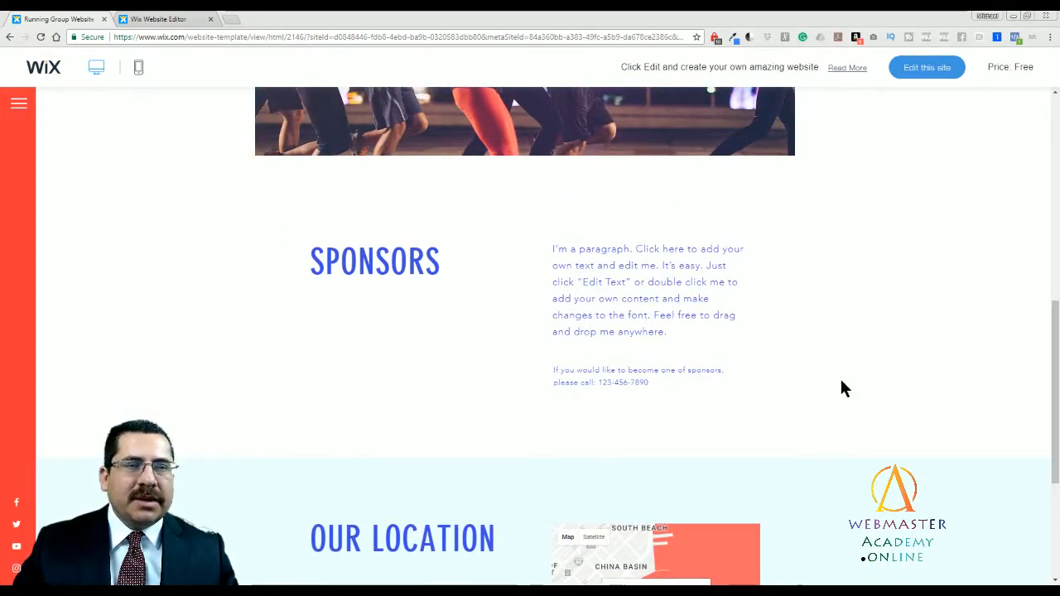
Review the Our Location section and map at the end of the contact page.
{"action": "left_click_drag", "start_coordinate": [1054, 314], "coordinate": [1053, 406]}
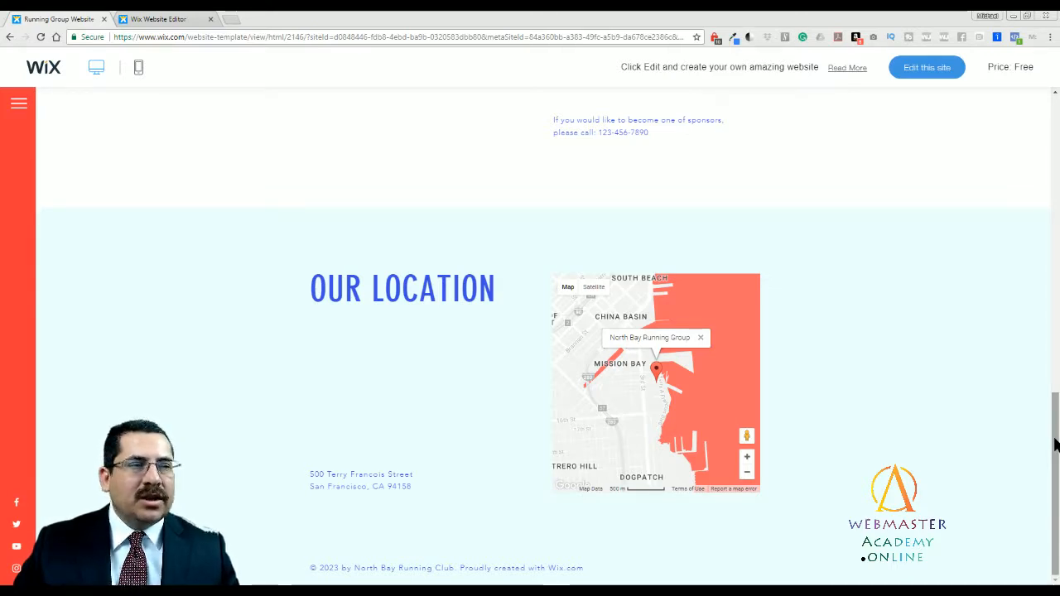
{"action": "left_click_drag", "start_coordinate": [1054, 444], "coordinate": [1002, 146]}
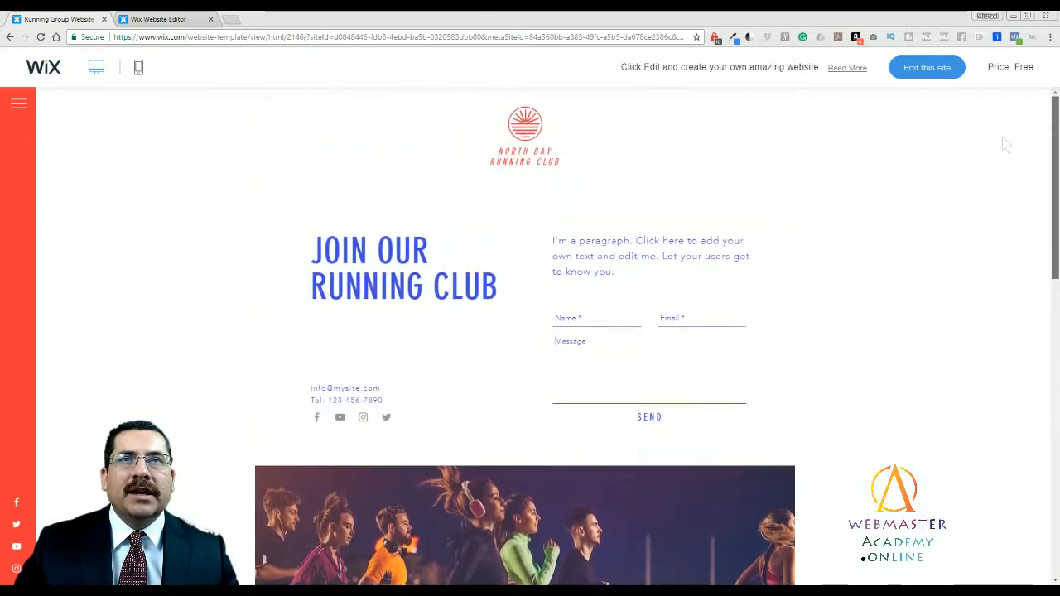
Open the Events page from the site's navigation menu and review the Upcoming Events list.
{"action": "left_click", "coordinate": [19, 104]}
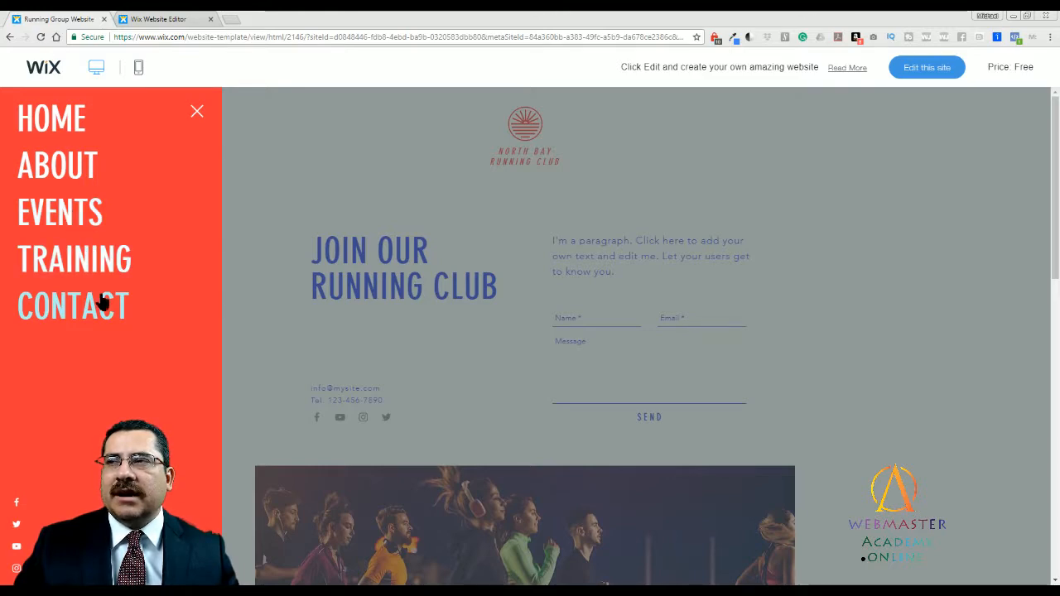
{"action": "left_click", "coordinate": [64, 214]}
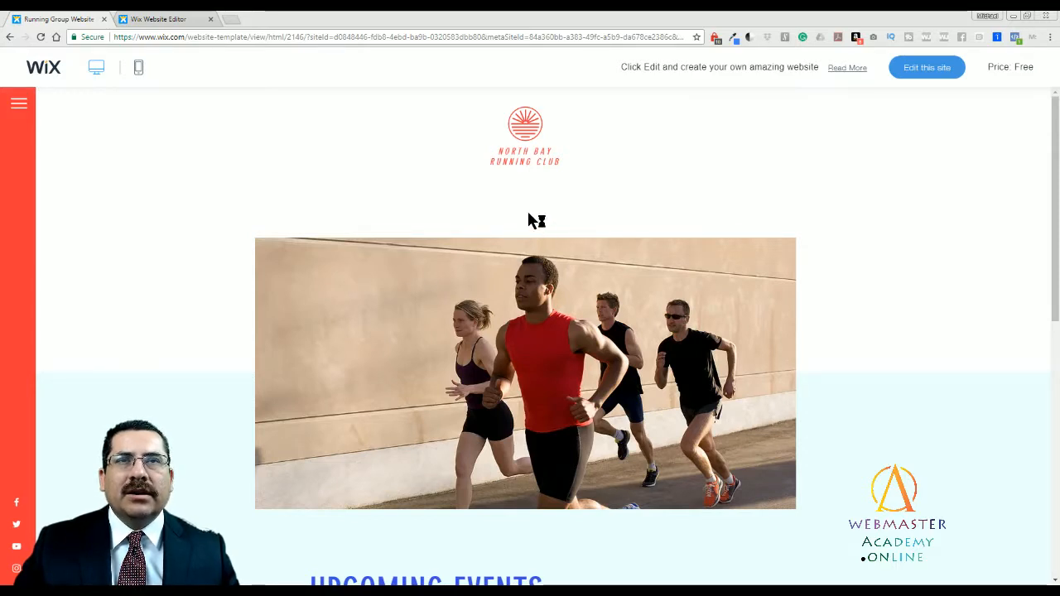
{"action": "scroll", "coordinate": [795, 320], "scroll_direction": "down", "scroll_amount": 1}
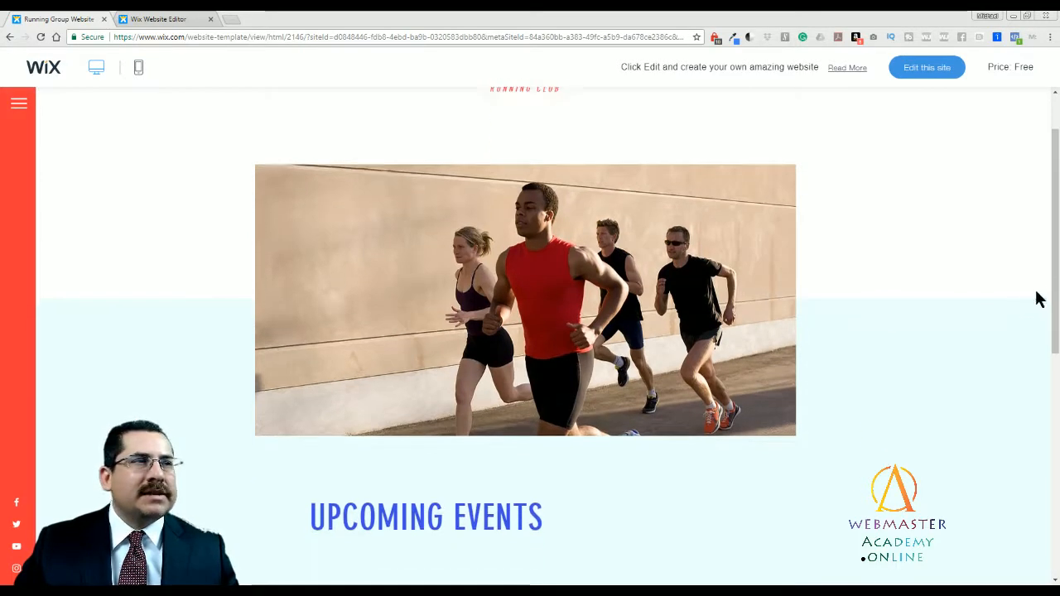
{"action": "left_click_drag", "start_coordinate": [1055, 269], "coordinate": [1058, 454]}
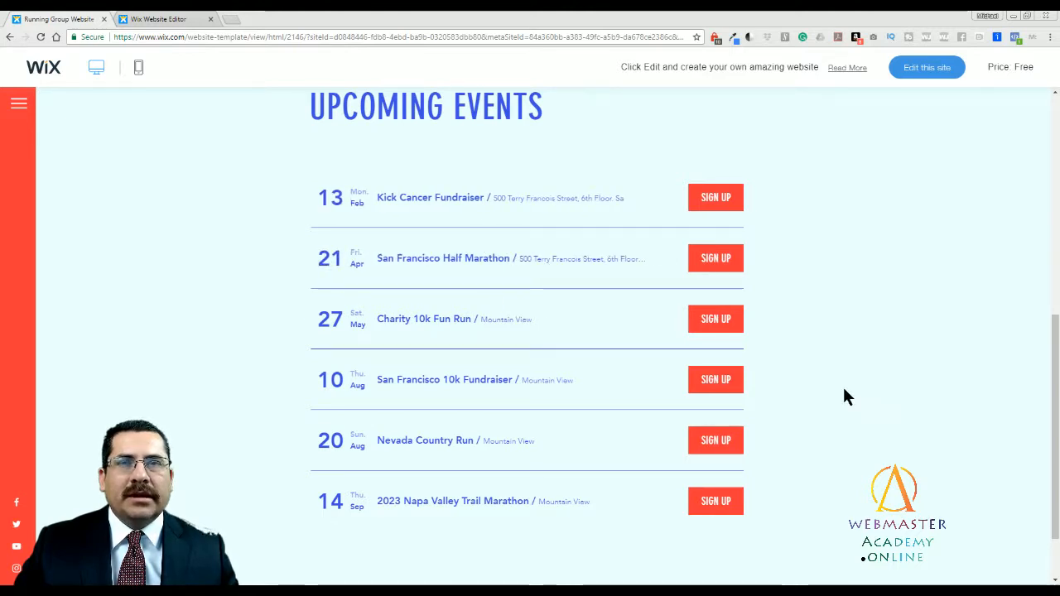
{"action": "scroll", "coordinate": [844, 389], "scroll_direction": "up", "scroll_amount": 1}
{"action": "scroll", "coordinate": [844, 390], "scroll_direction": "down", "scroll_amount": 1}
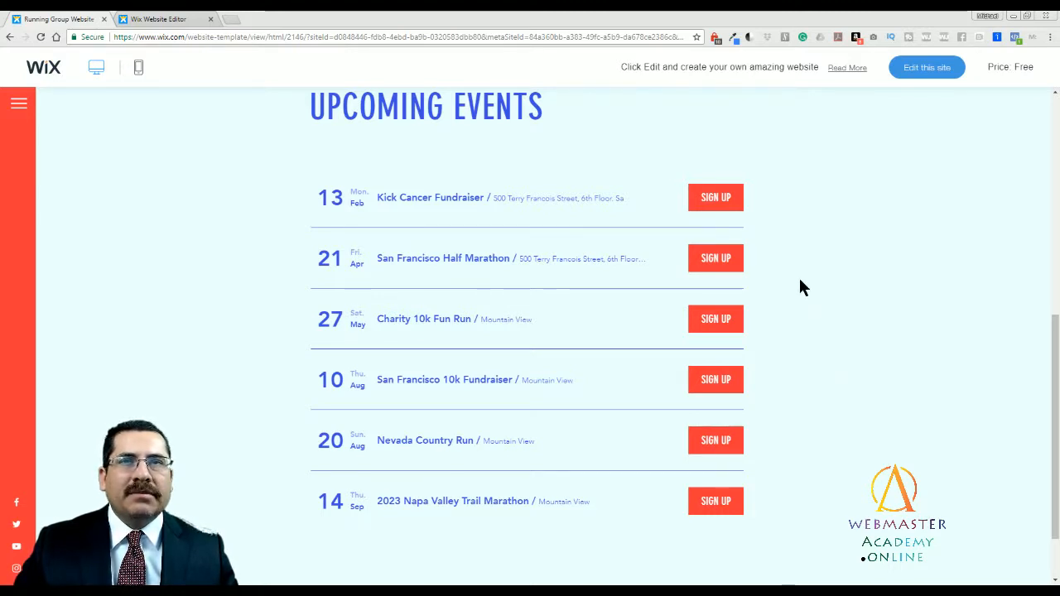
View the Kick Cancer Fundraiser sign-up form, then return to the site's Home page.
{"action": "left_click", "coordinate": [709, 205]}
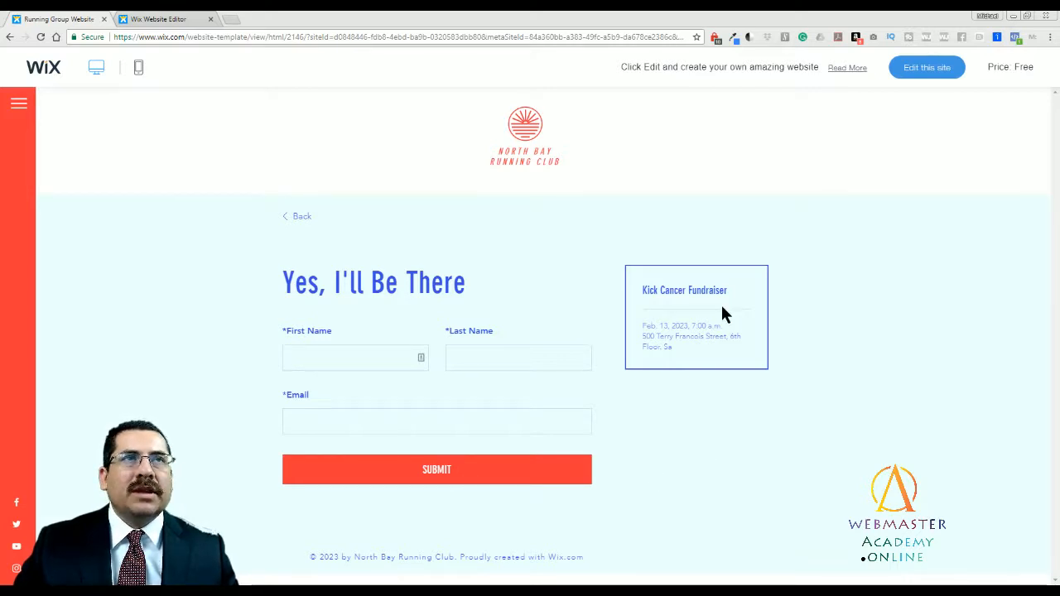
{"action": "left_click", "coordinate": [19, 103]}
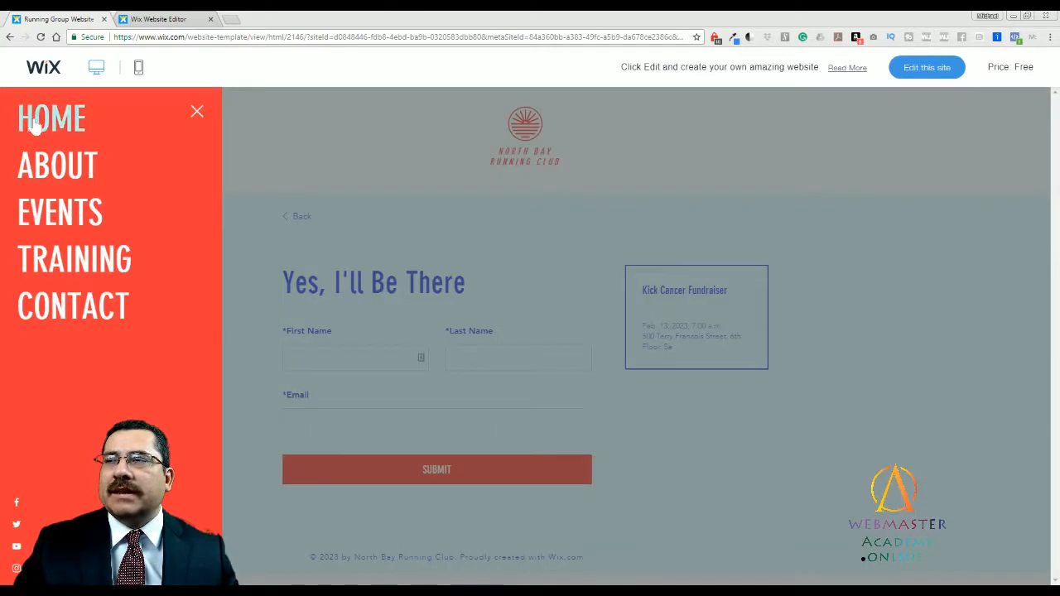
{"action": "left_click", "coordinate": [507, 260]}
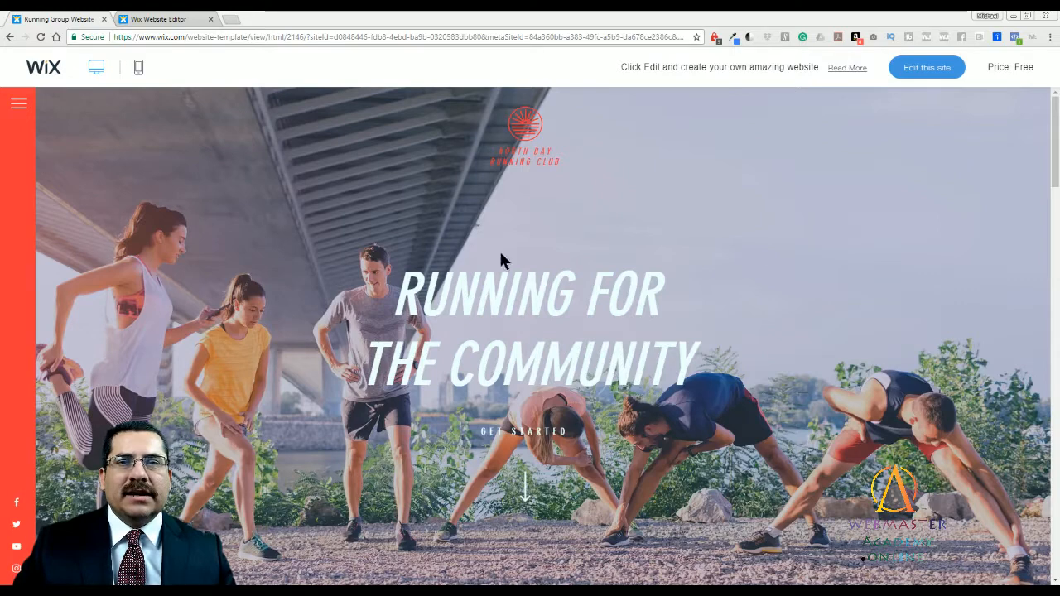
Switch to the Wix Website Editor and open the background options for the Home page.
{"action": "left_click", "coordinate": [147, 18]}
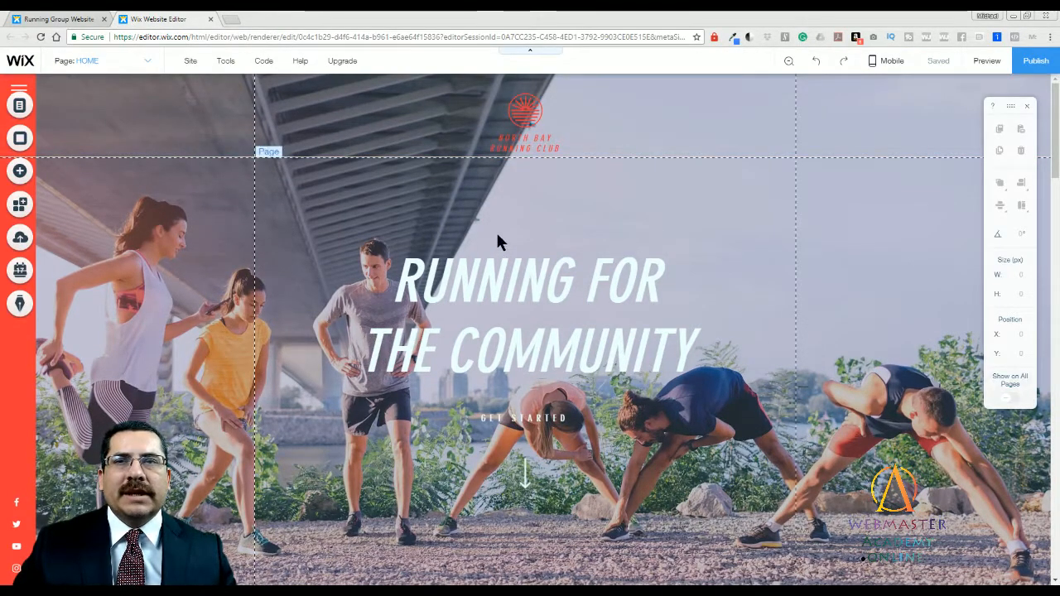
{"action": "left_click", "coordinate": [166, 238]}
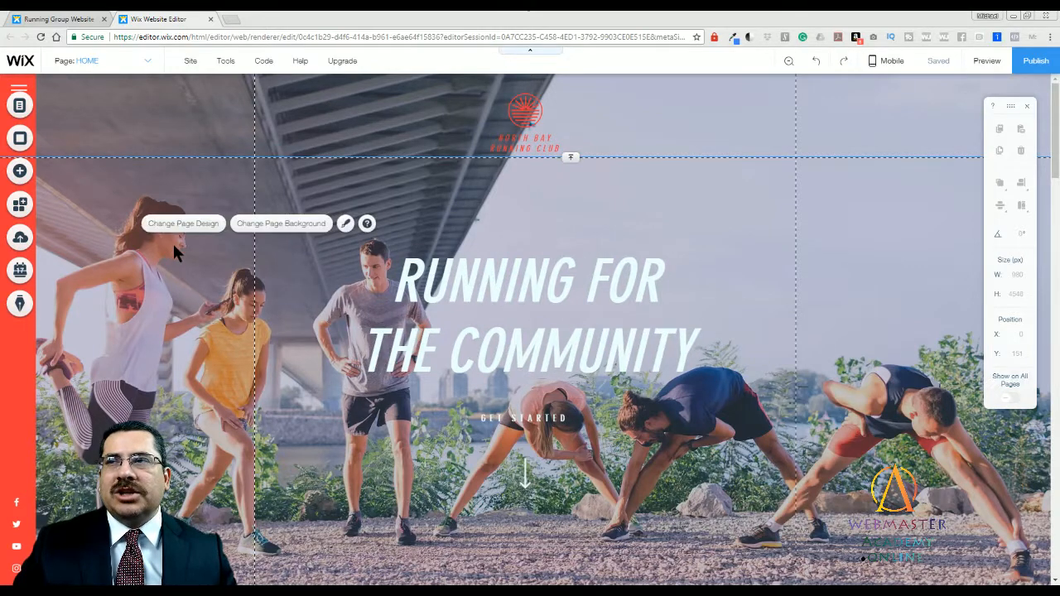
{"action": "left_click", "coordinate": [257, 230]}
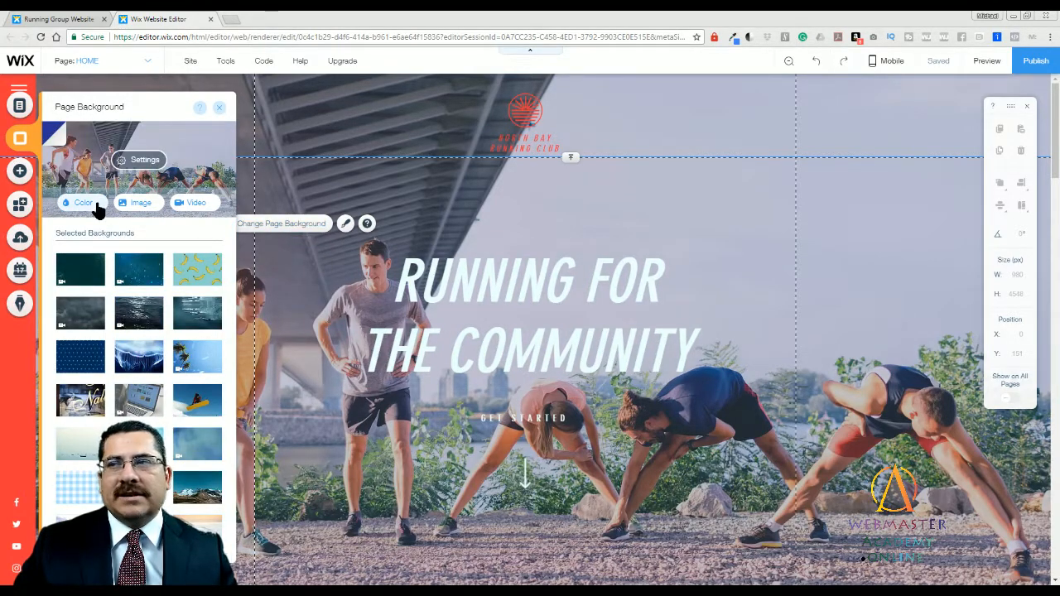
Try the banana pattern as the page background, replace it with the In the Office video and preview the site.
{"action": "left_click", "coordinate": [197, 270]}
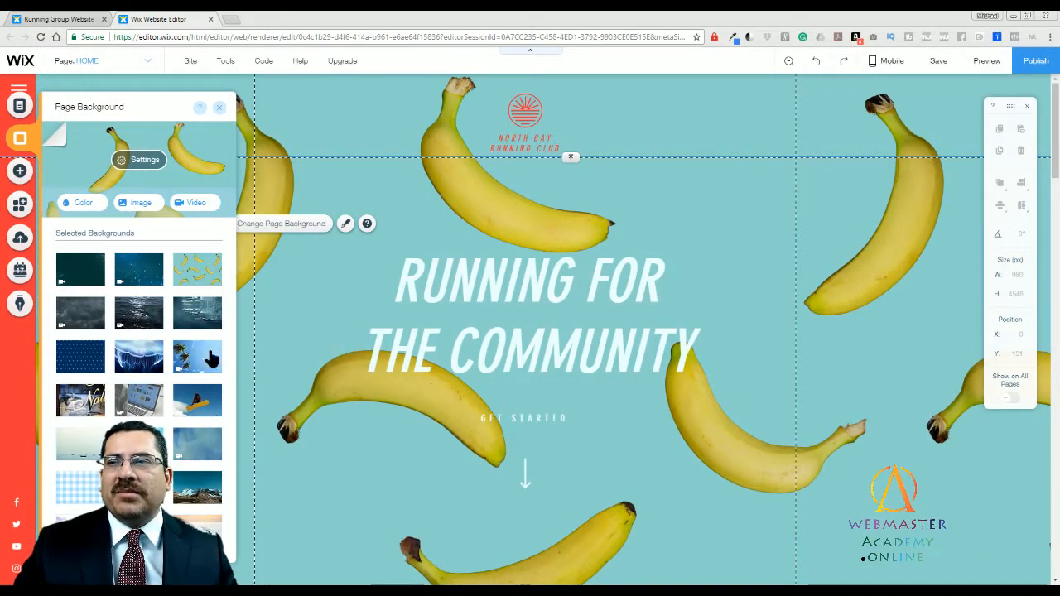
{"action": "mouse_move", "coordinate": [191, 352]}
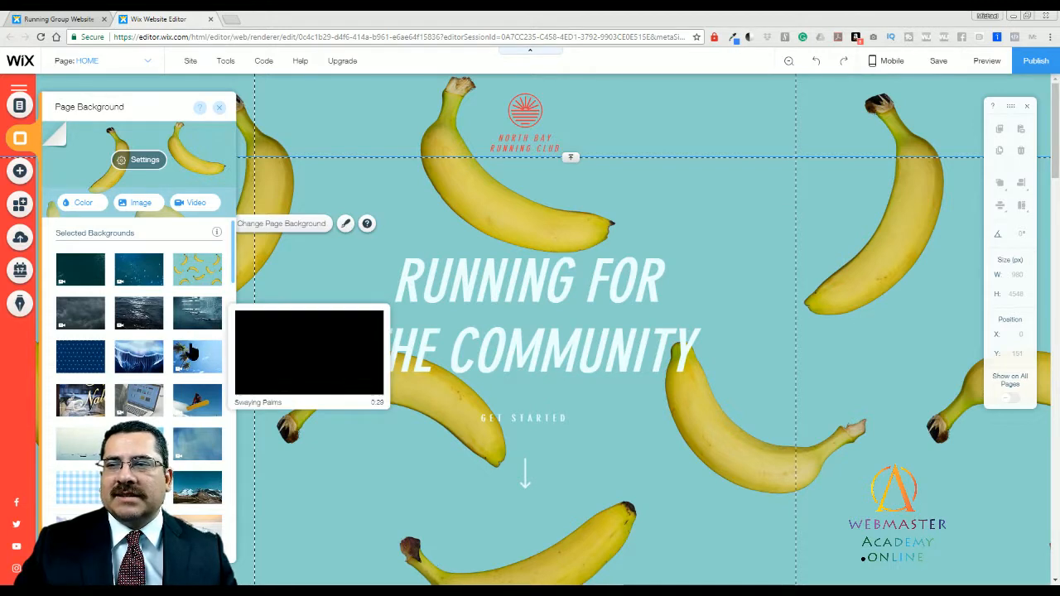
{"action": "mouse_move", "coordinate": [187, 405]}
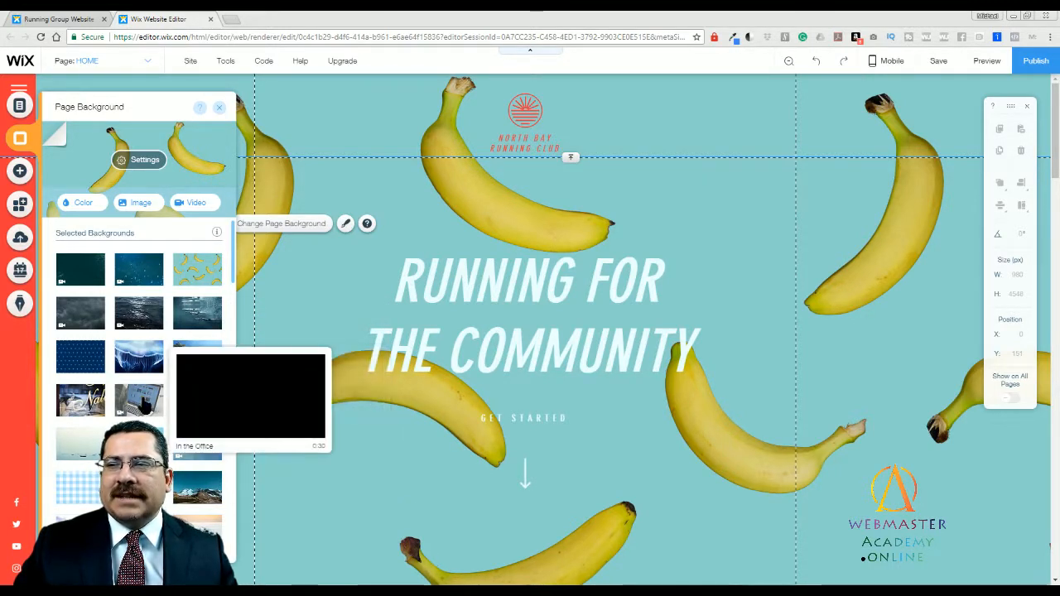
{"action": "left_click", "coordinate": [145, 404]}
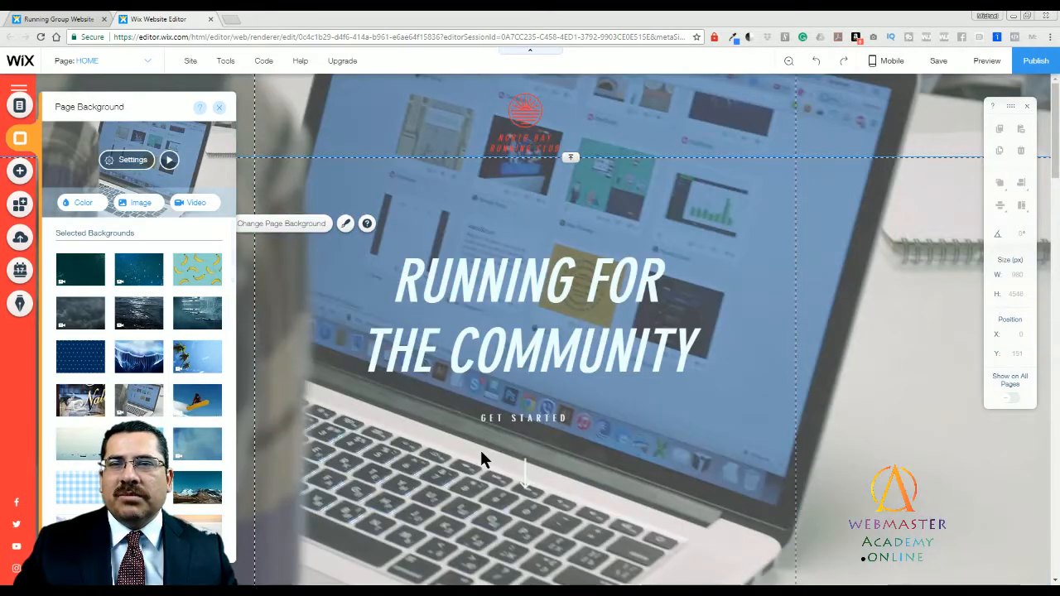
{"action": "left_click", "coordinate": [218, 108]}
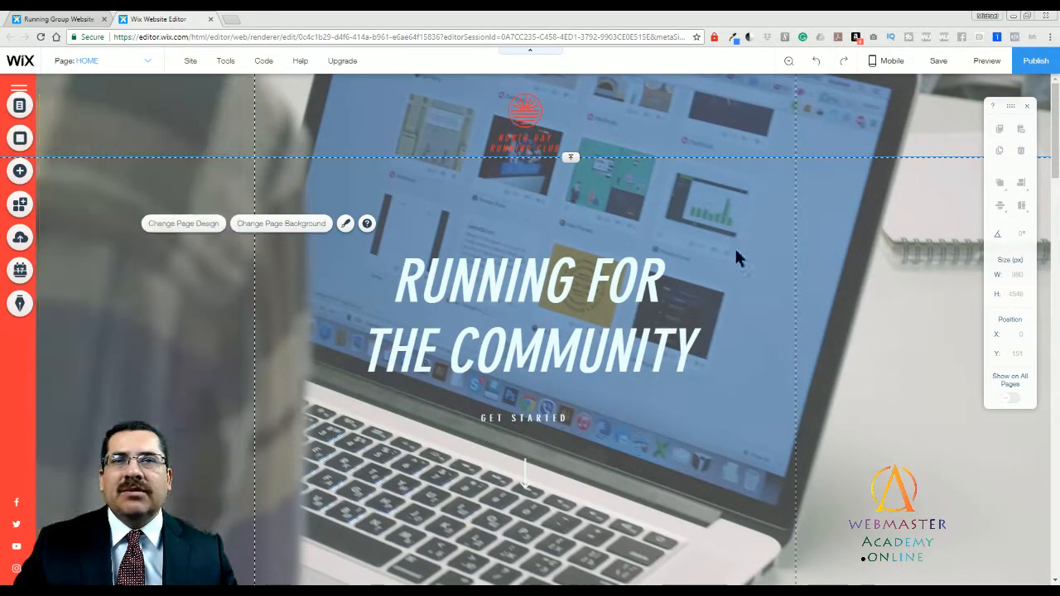
{"action": "left_click", "coordinate": [986, 60]}
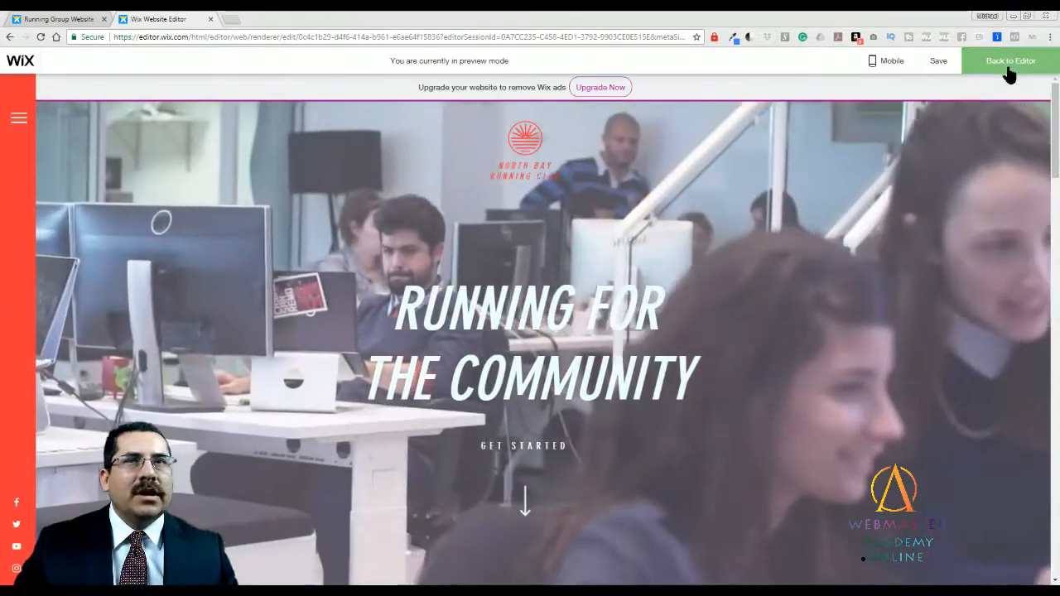
{"action": "left_click", "coordinate": [1007, 68]}
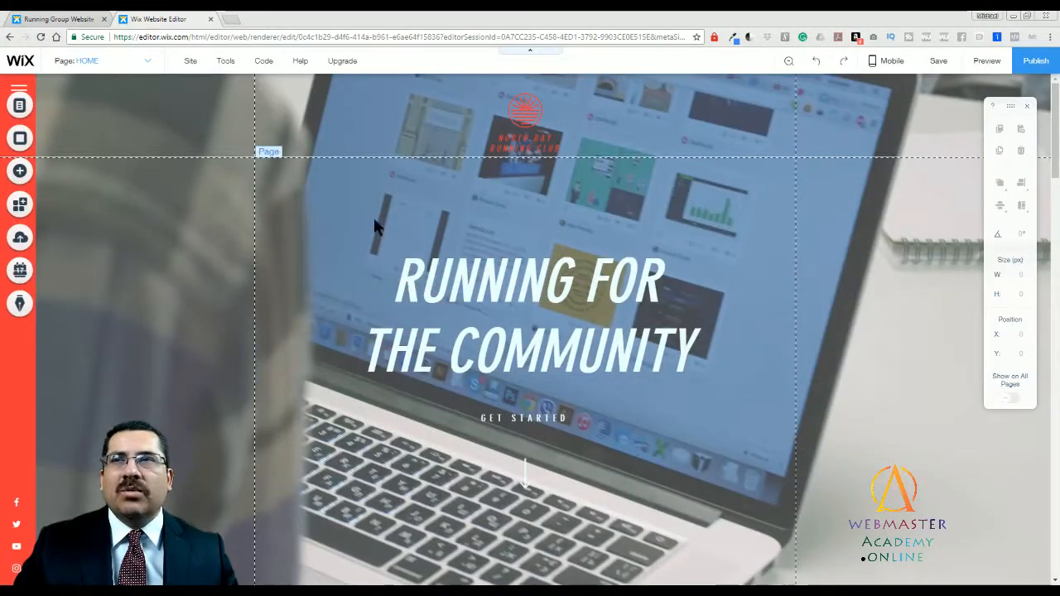
Reopen the Home page's background options and browse the selected backgrounds.
{"action": "left_click", "coordinate": [215, 193]}
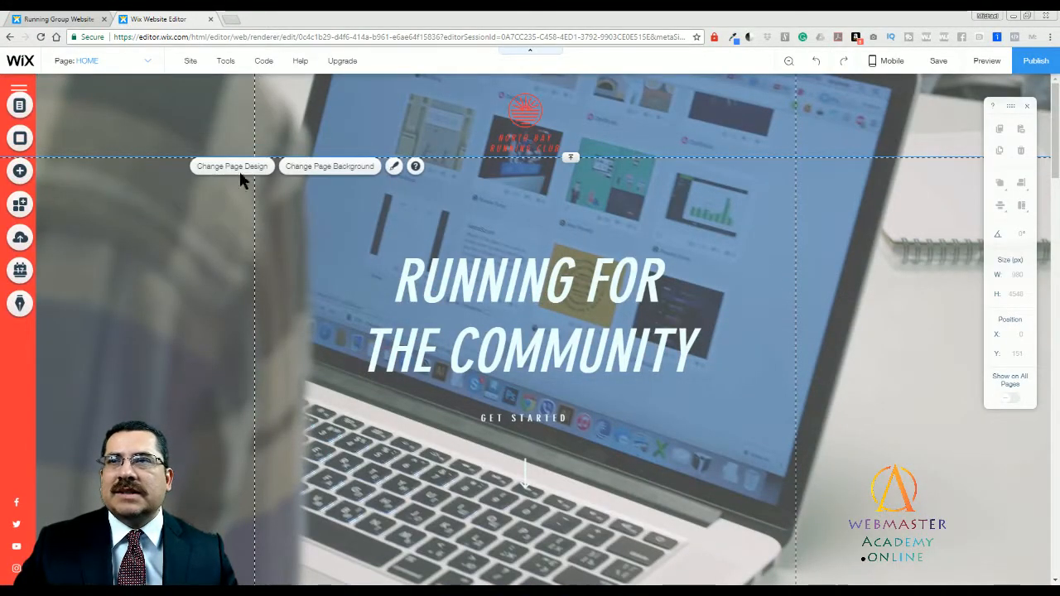
{"action": "left_click", "coordinate": [316, 166]}
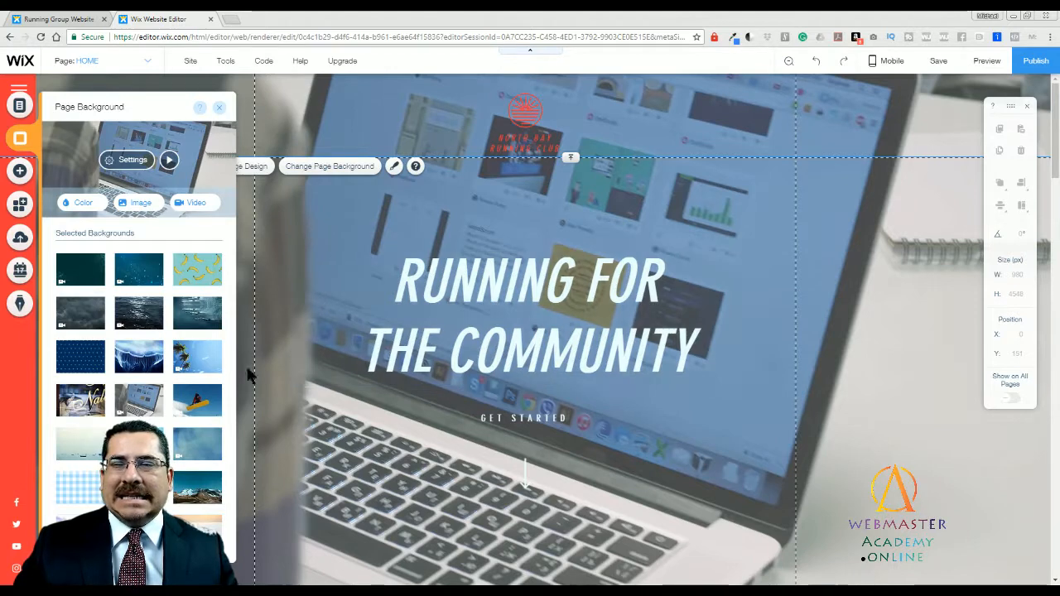
{"action": "mouse_move", "coordinate": [217, 454]}
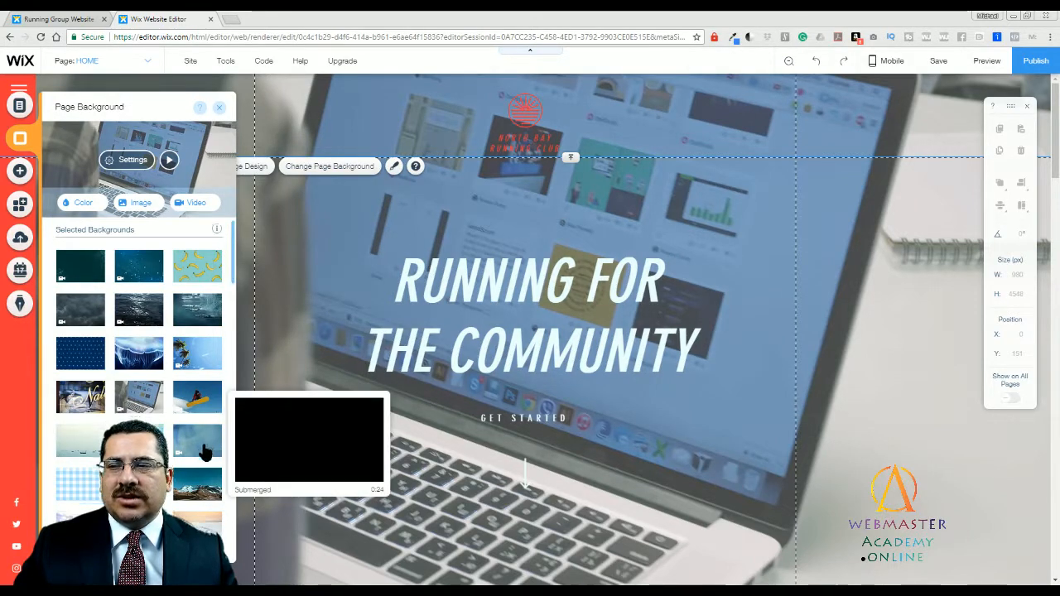
{"action": "scroll", "coordinate": [207, 443], "scroll_direction": "down", "scroll_amount": 1}
{"action": "scroll", "coordinate": [201, 435], "scroll_direction": "up", "scroll_amount": 1}
{"action": "scroll", "coordinate": [202, 436], "scroll_direction": "down", "scroll_amount": 1}
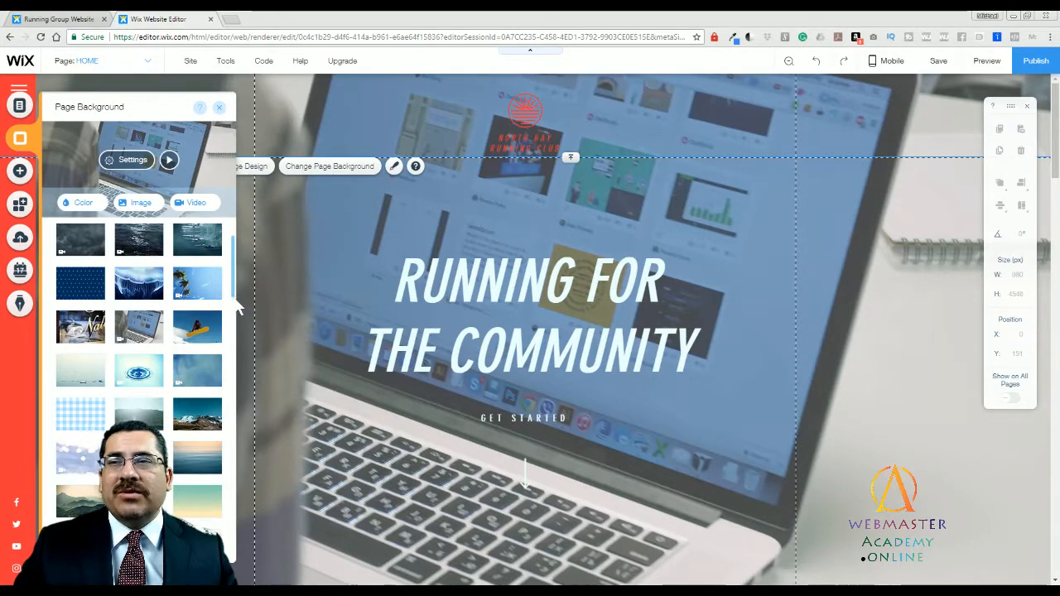
{"action": "scroll", "coordinate": [177, 245], "scroll_direction": "up", "scroll_amount": 2}
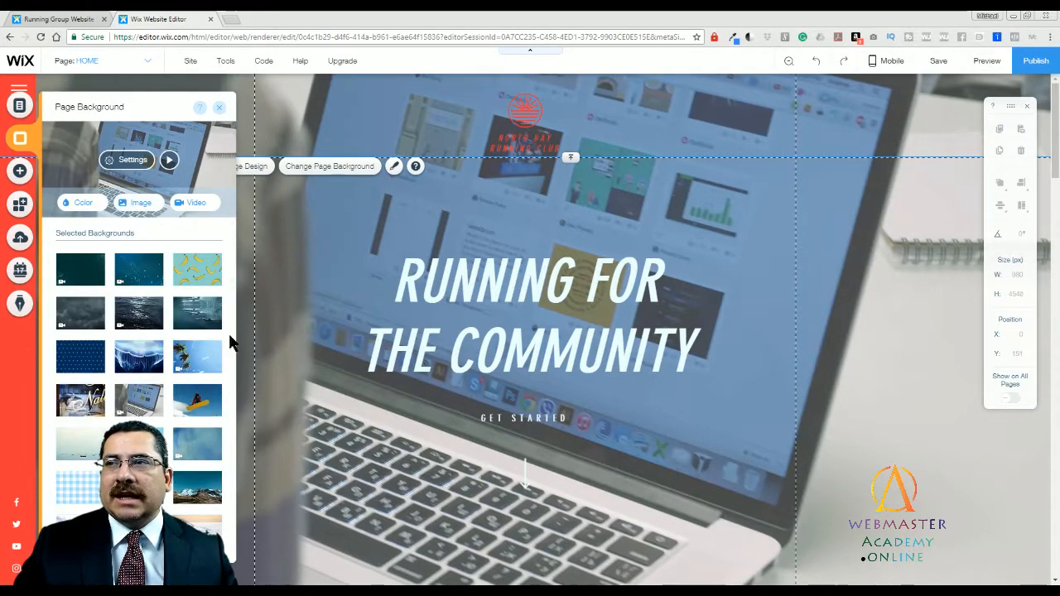
Set the Home page background to the Business Meeting image from the Free from Wix collection.
{"action": "left_click", "coordinate": [139, 203]}
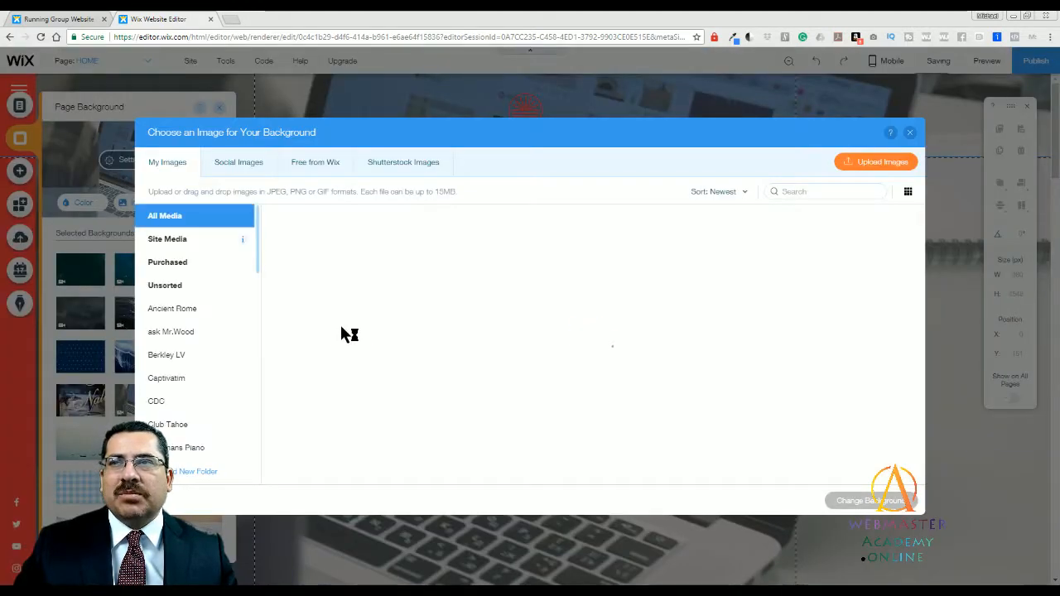
{"action": "left_click", "coordinate": [302, 165]}
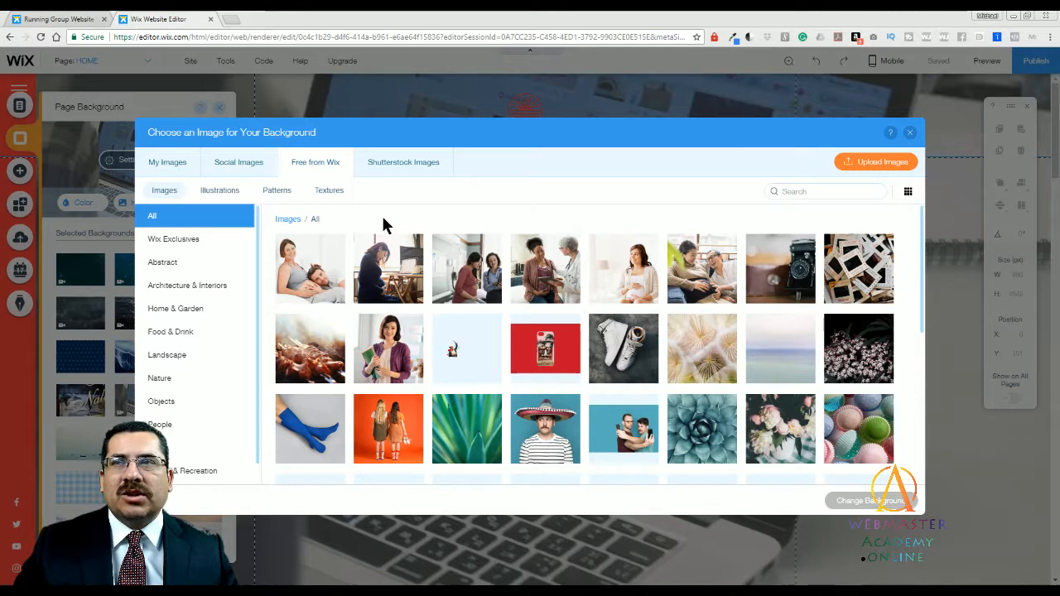
{"action": "mouse_move", "coordinate": [433, 303]}
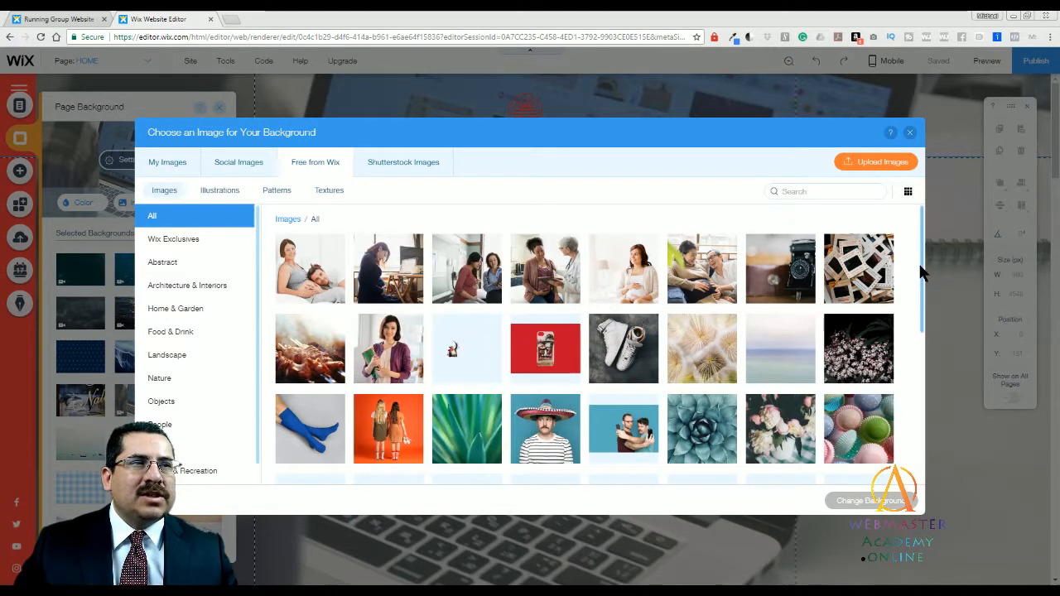
{"action": "scroll", "coordinate": [924, 282], "scroll_direction": "down", "scroll_amount": 3}
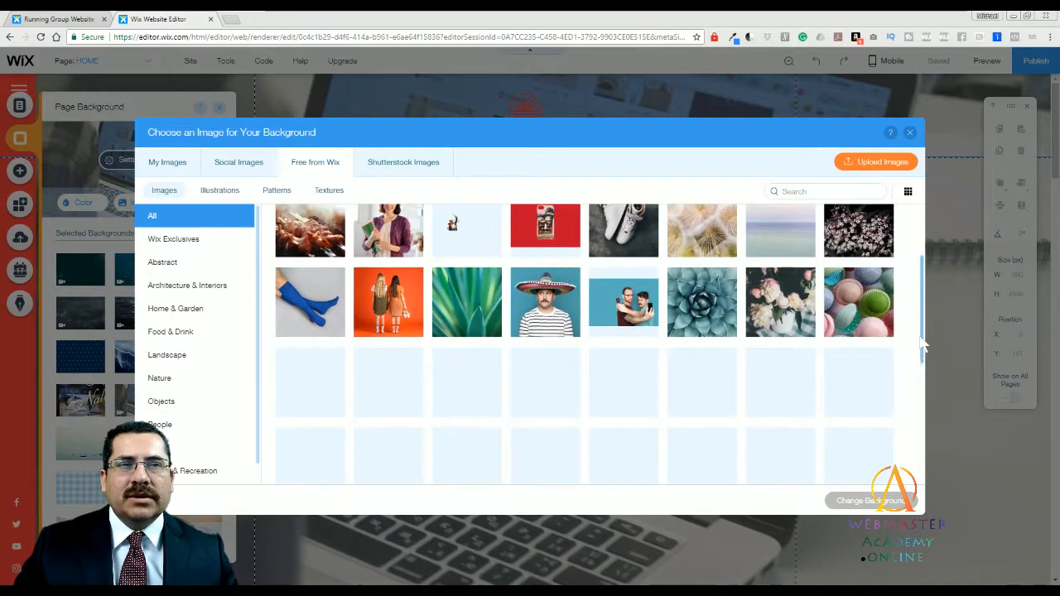
{"action": "scroll", "coordinate": [925, 356], "scroll_direction": "down", "scroll_amount": 3}
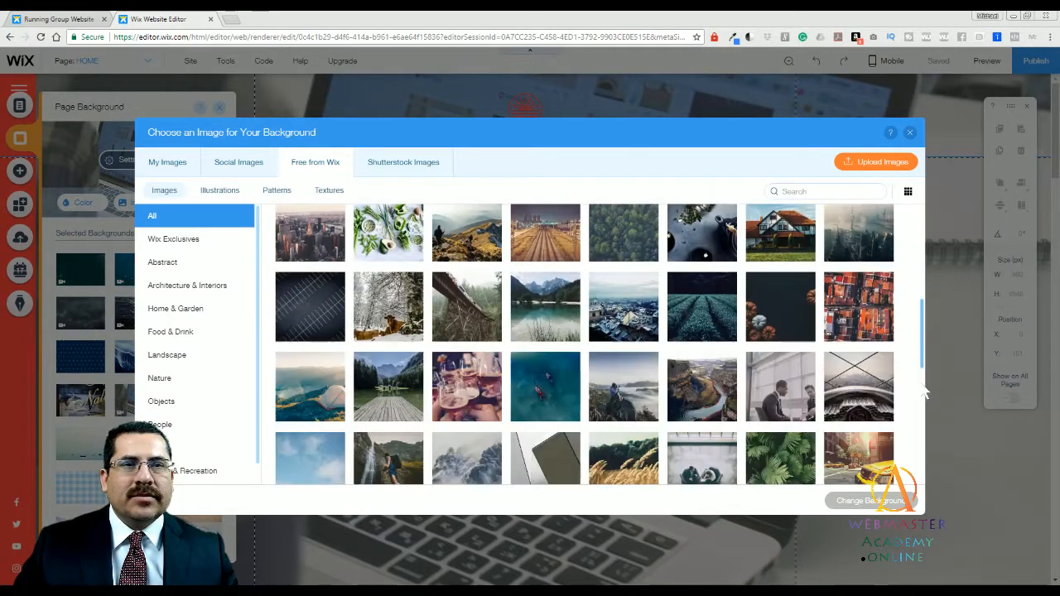
{"action": "left_click", "coordinate": [779, 361]}
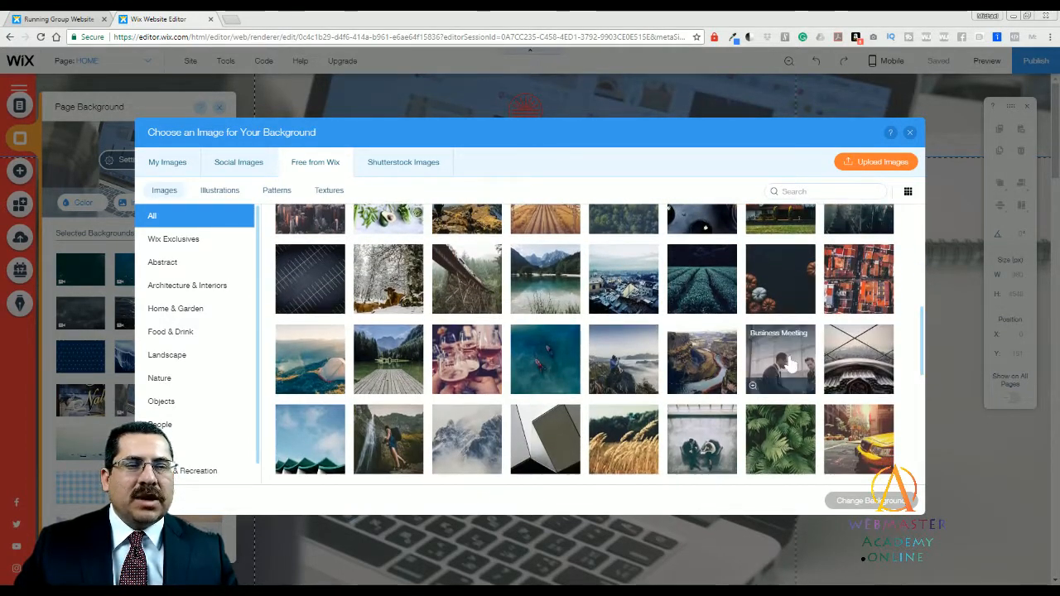
{"action": "left_click", "coordinate": [887, 506]}
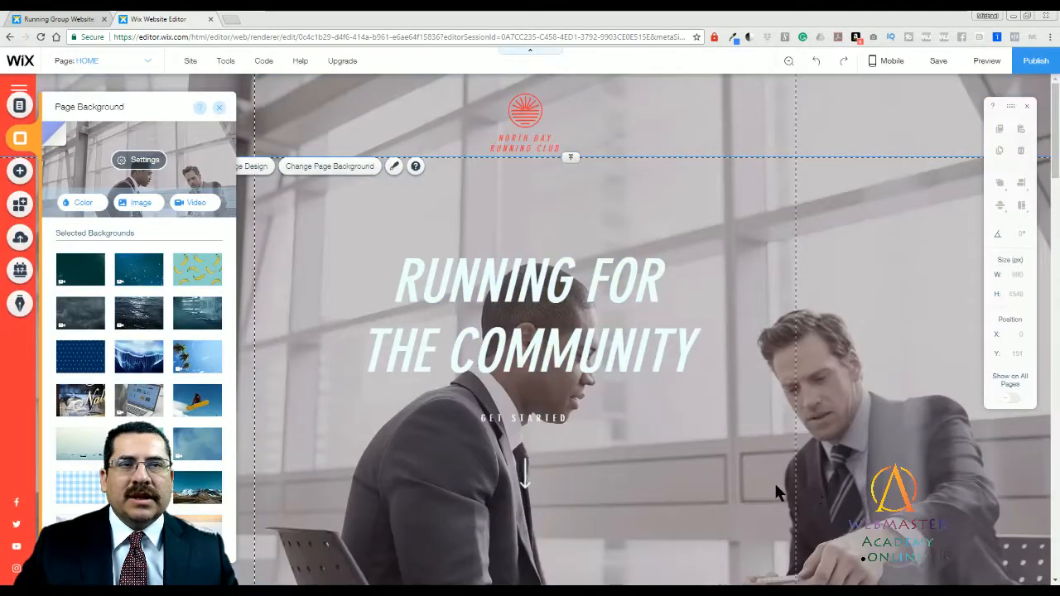
{"action": "left_click", "coordinate": [220, 109]}
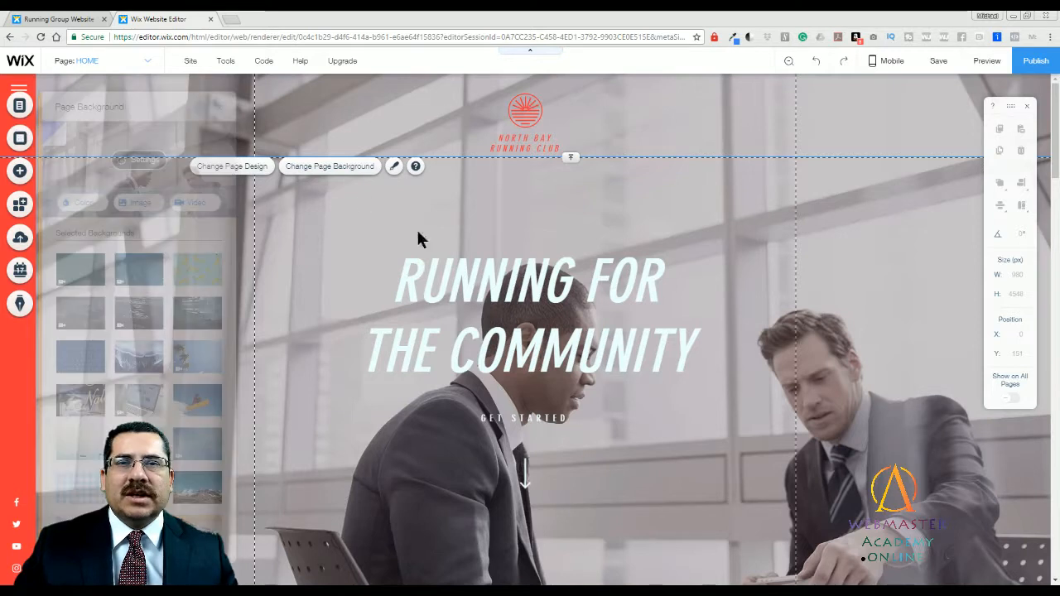
Inspect the hero section's headline, Get Started text and down arrow by selecting each one on the Home page.
{"action": "left_click", "coordinate": [591, 344]}
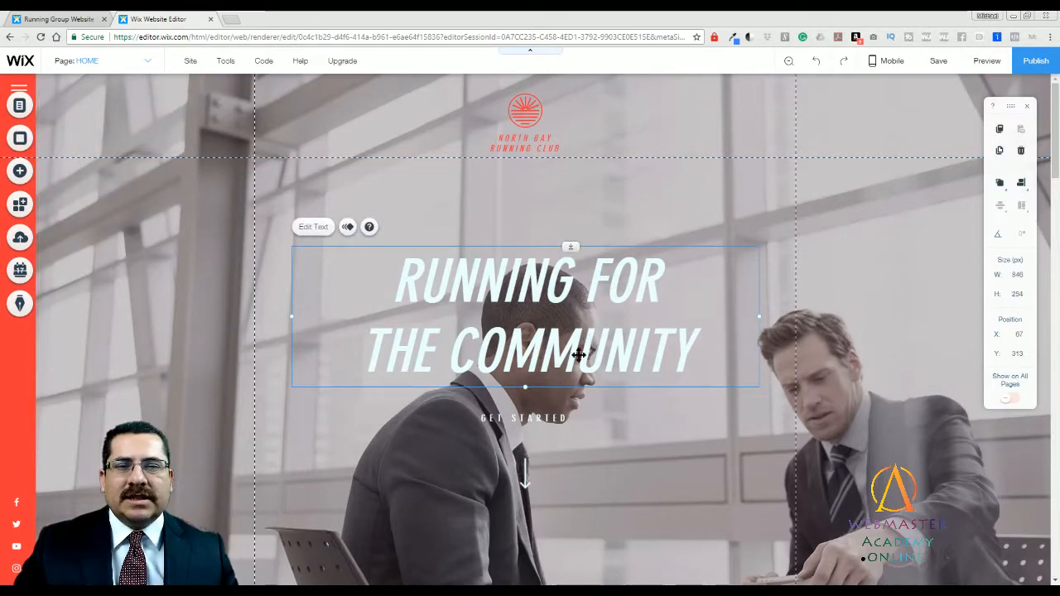
{"action": "left_click", "coordinate": [548, 417]}
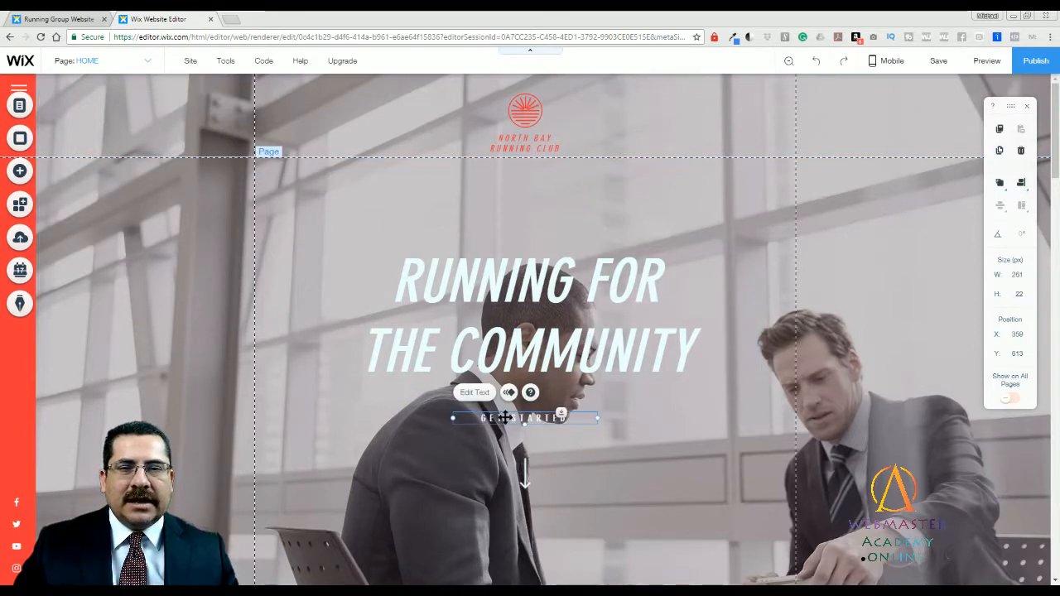
{"action": "left_click", "coordinate": [523, 466]}
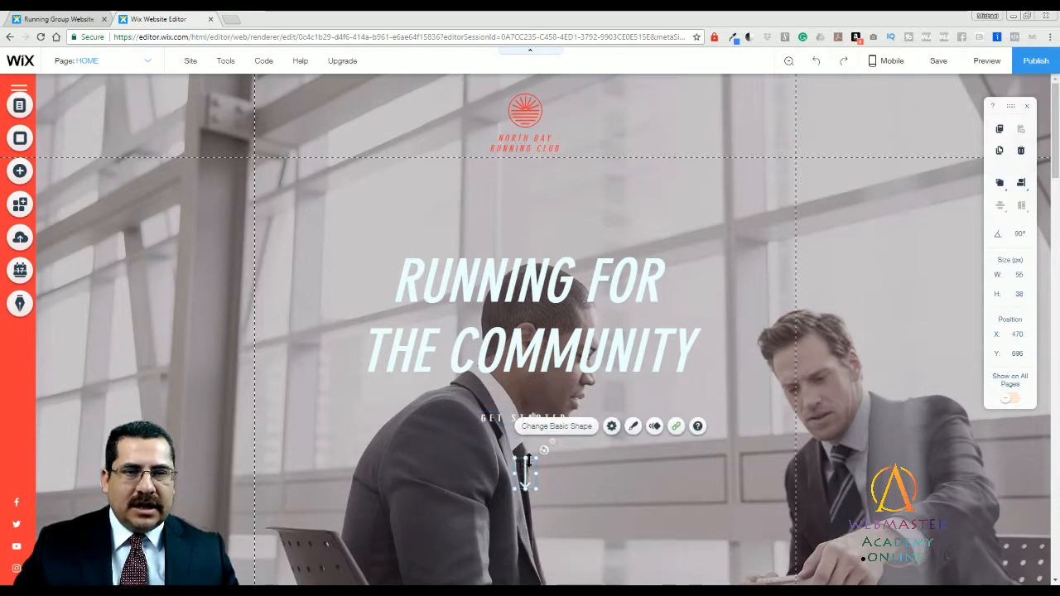
{"action": "left_click", "coordinate": [600, 479]}
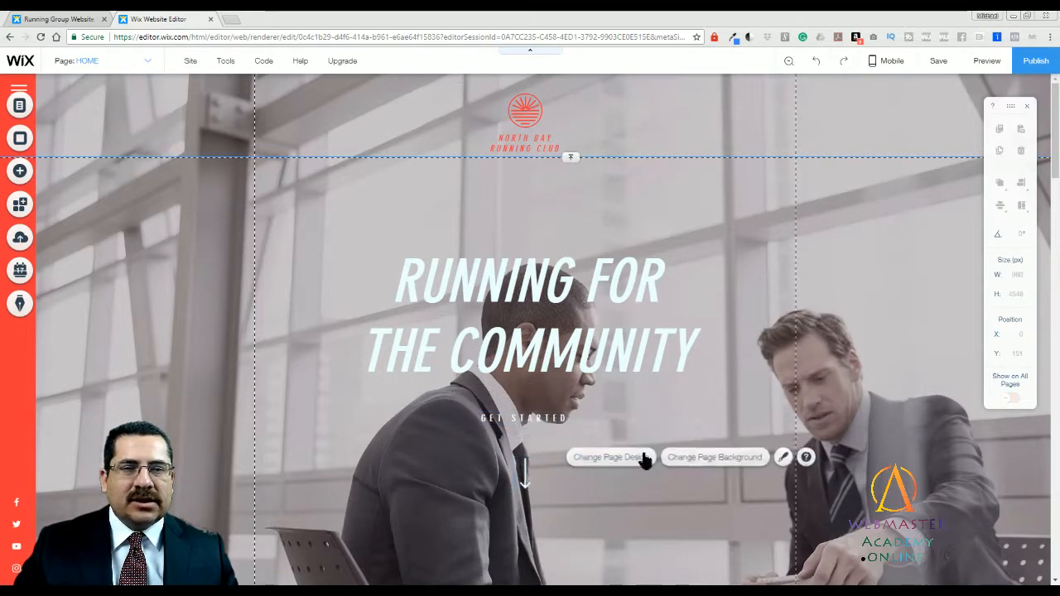
Preview the site, test the hero section's down arrow link and return to the editor.
{"action": "left_click", "coordinate": [985, 65]}
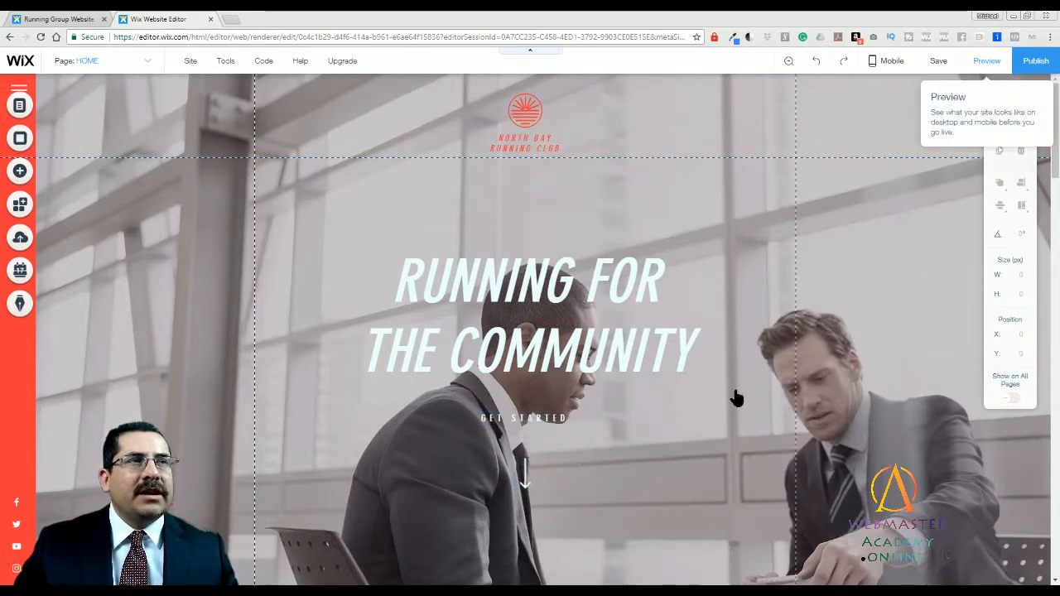
{"action": "left_click", "coordinate": [524, 494]}
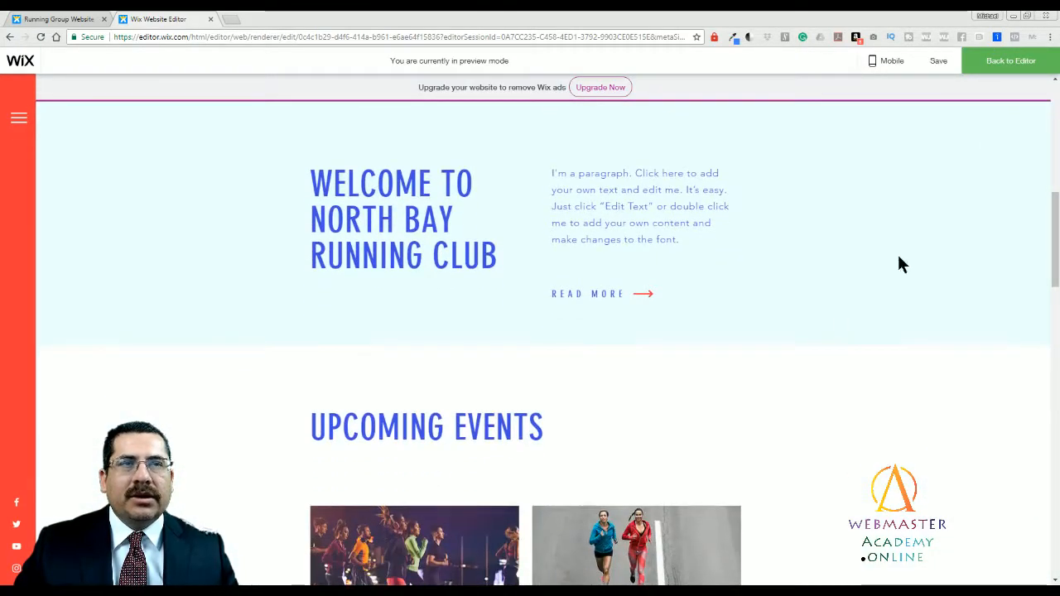
{"action": "left_click", "coordinate": [1021, 68]}
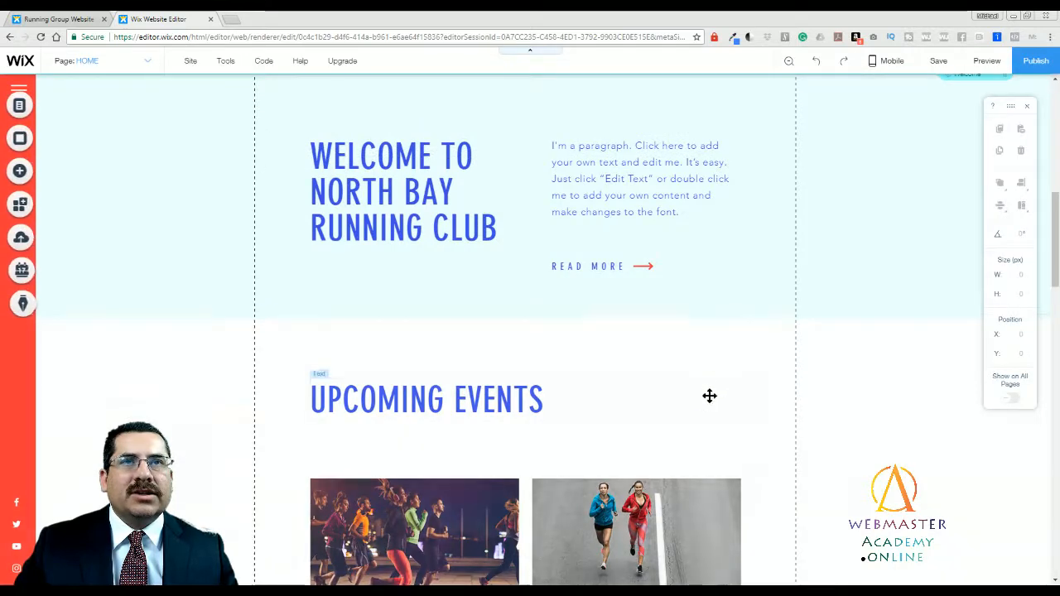
Select the hero section's down arrow, inspect the Welcome anchor below it and dismiss the anchor tip.
{"action": "scroll", "coordinate": [704, 398], "scroll_direction": "up", "scroll_amount": 5}
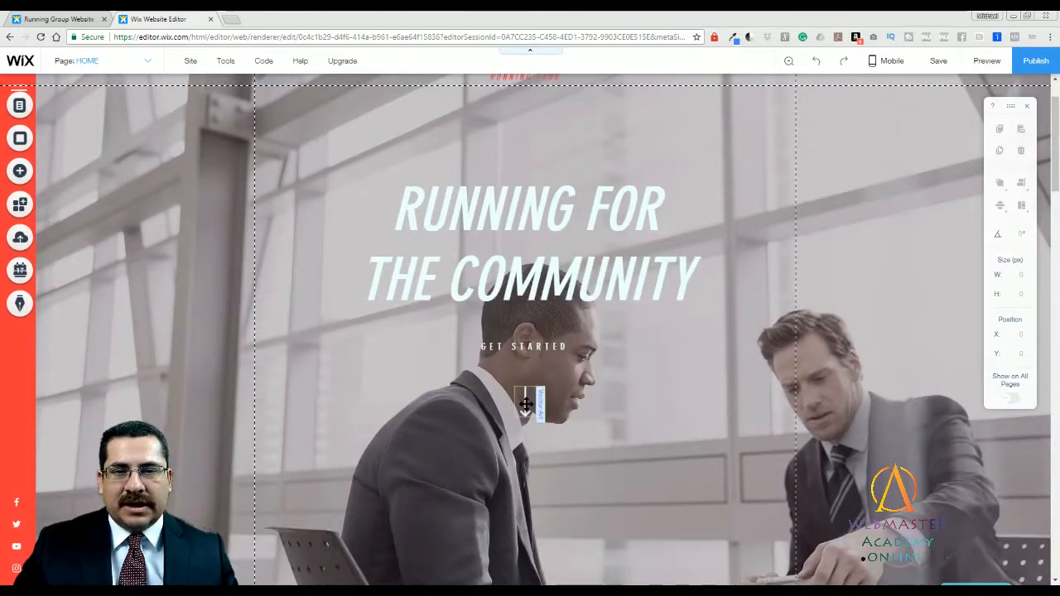
{"action": "left_click", "coordinate": [524, 401]}
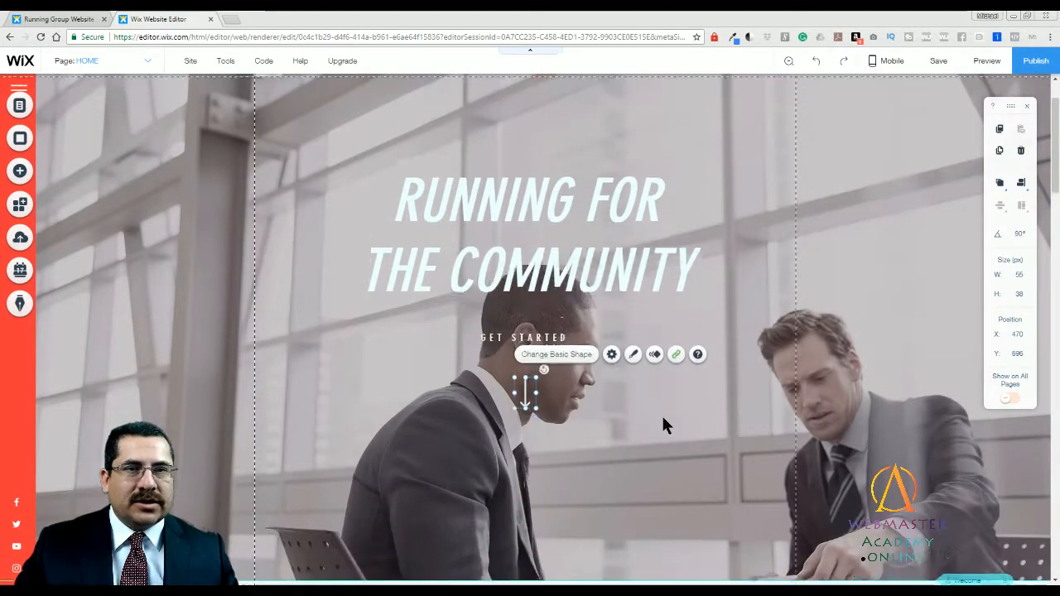
{"action": "scroll", "coordinate": [662, 423], "scroll_direction": "down", "scroll_amount": 1}
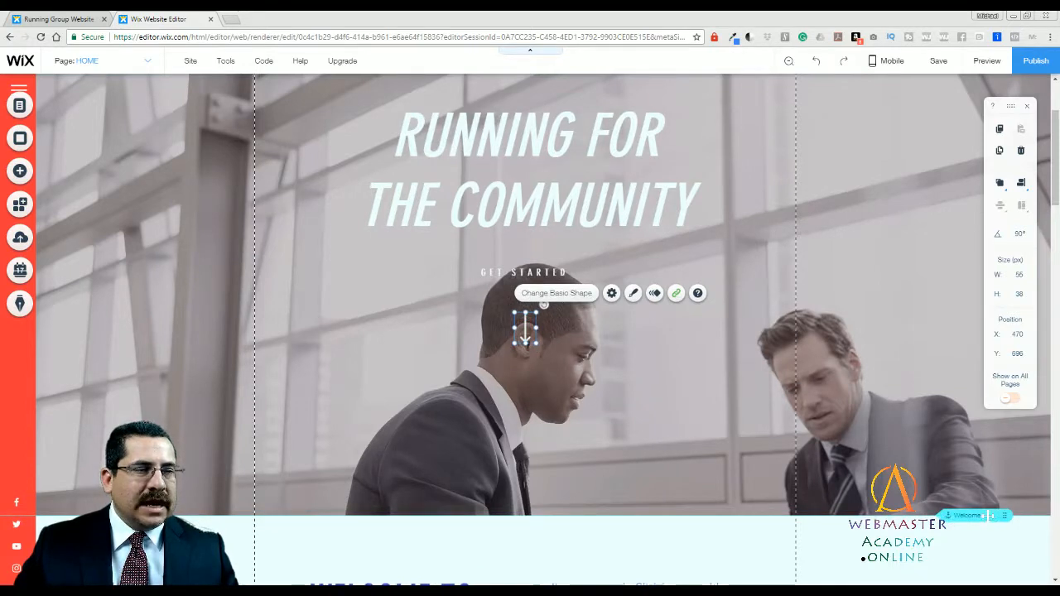
{"action": "left_click", "coordinate": [987, 515]}
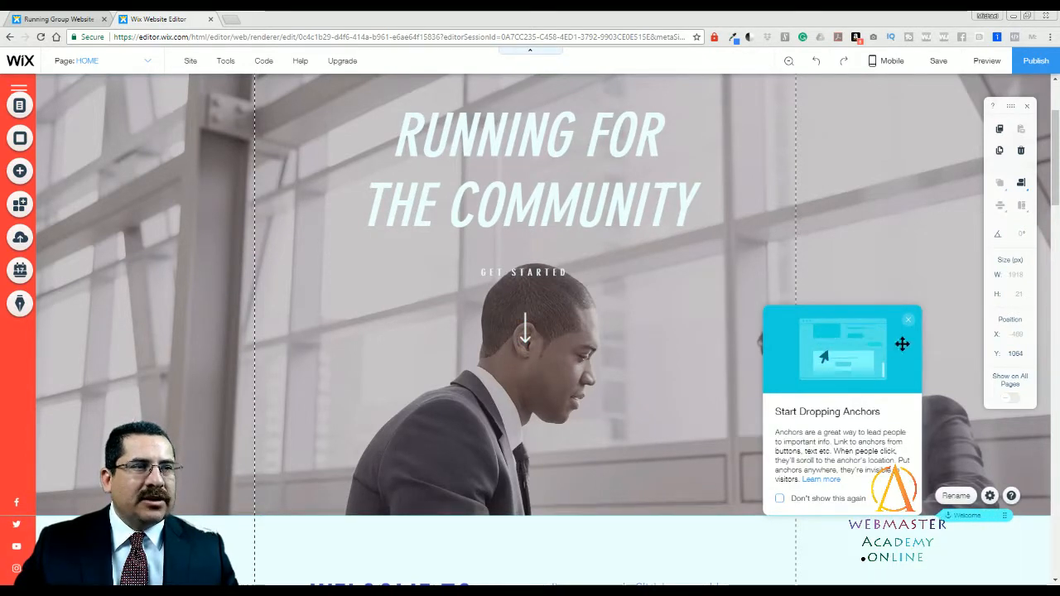
{"action": "left_click", "coordinate": [908, 321]}
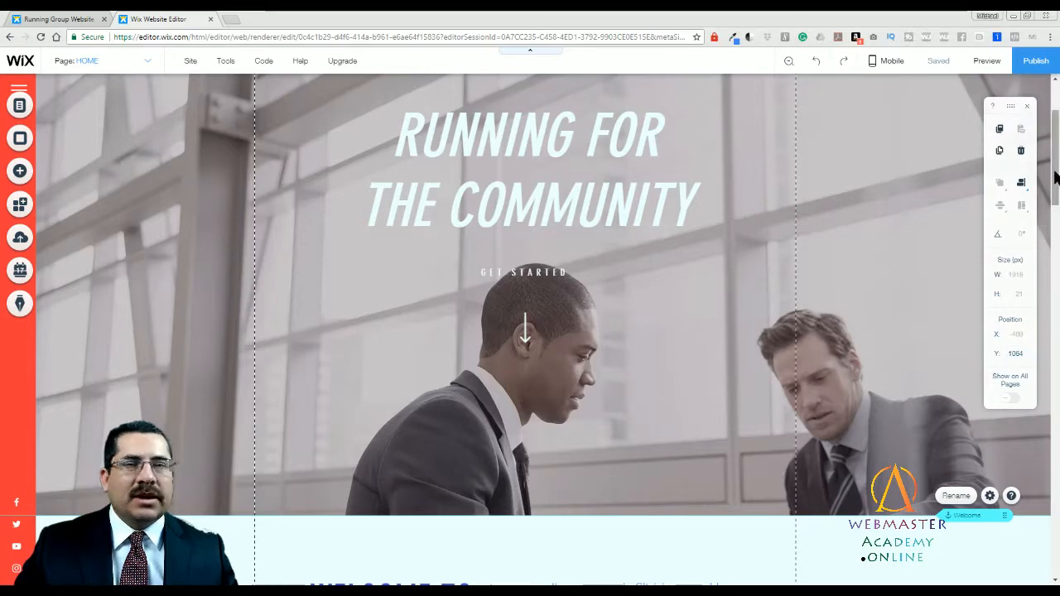
Try the orange blurred-lights background on the Welcome strip, and replace it with the black-and-white city skyline image.
{"action": "left_click_drag", "start_coordinate": [1055, 176], "coordinate": [1054, 251]}
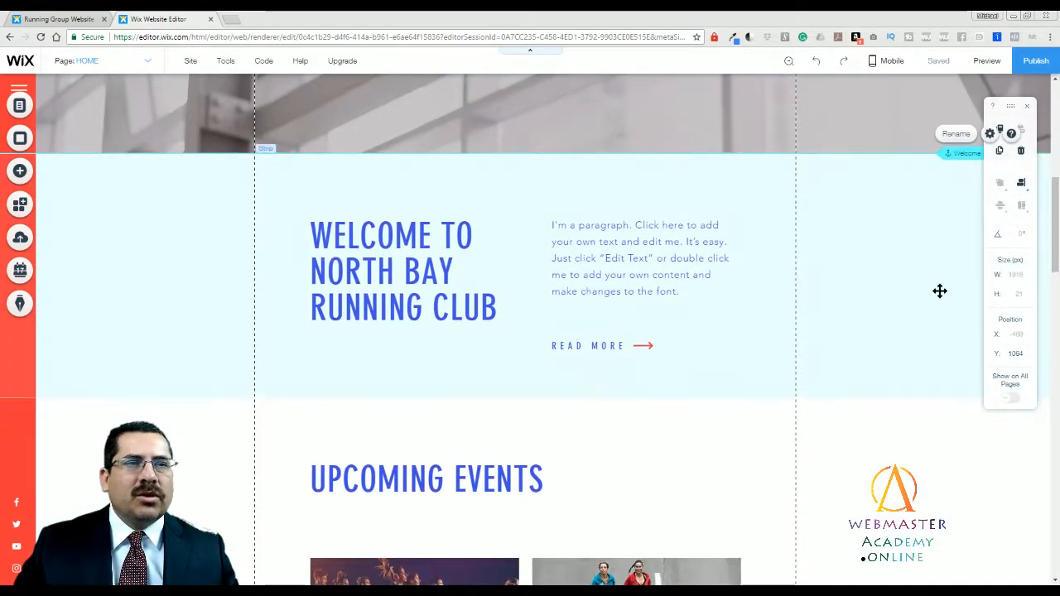
{"action": "left_click", "coordinate": [919, 296]}
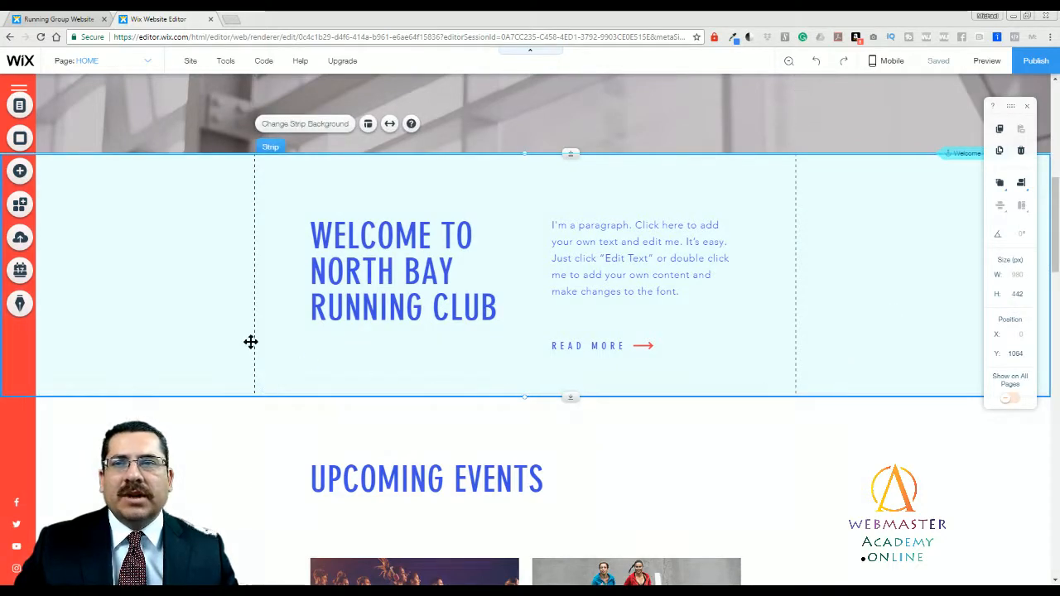
{"action": "left_click", "coordinate": [304, 124]}
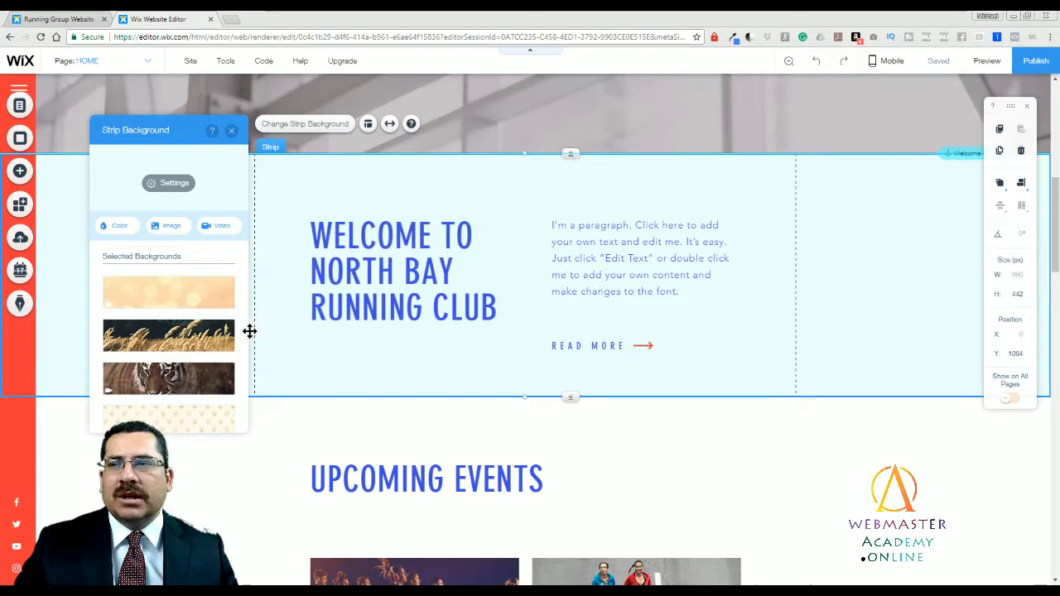
{"action": "mouse_move", "coordinate": [226, 339]}
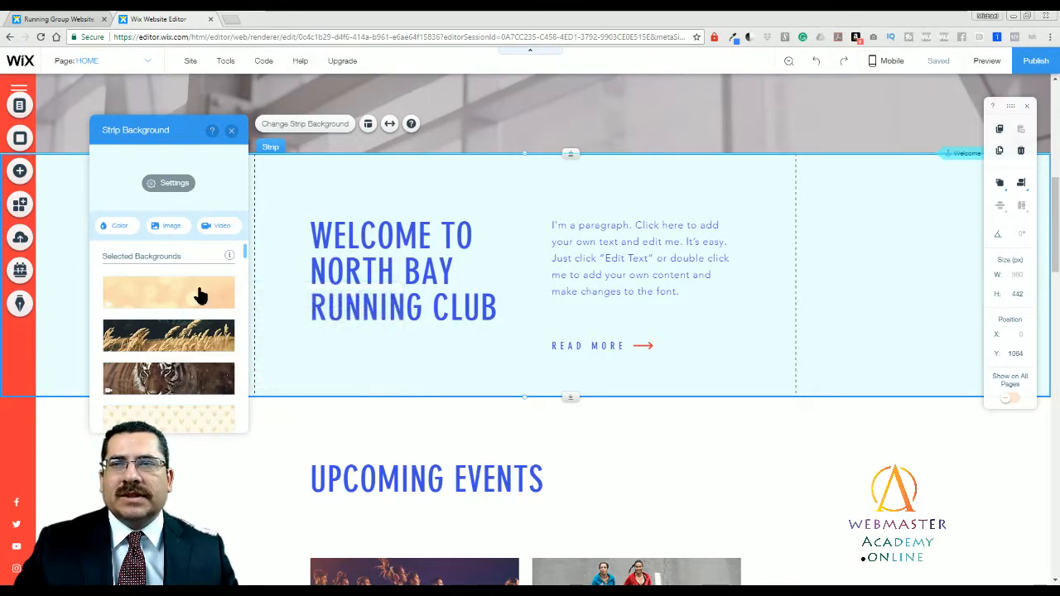
{"action": "left_click", "coordinate": [202, 293]}
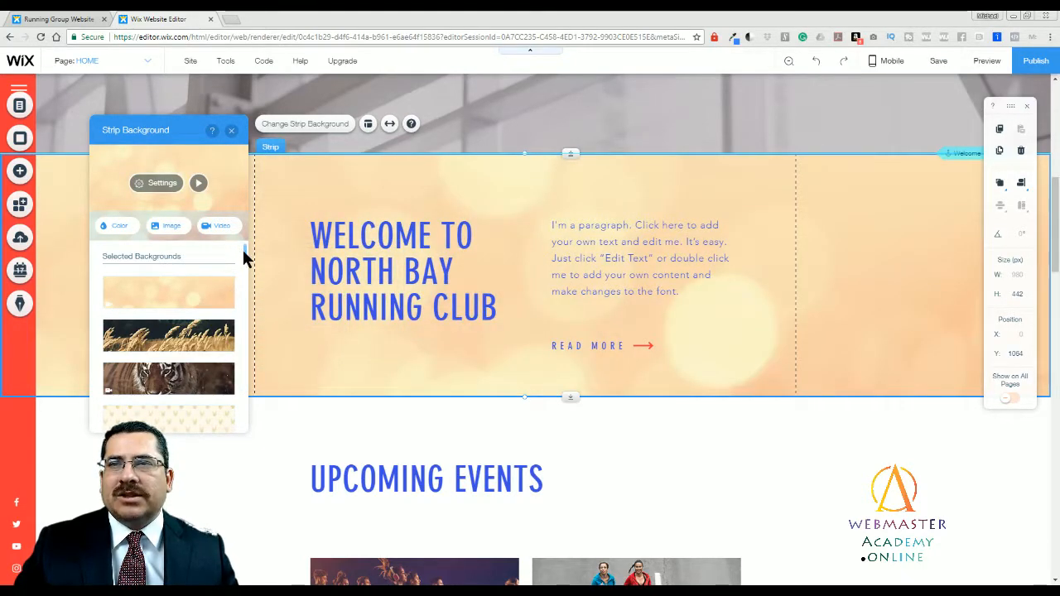
{"action": "scroll", "coordinate": [241, 247], "scroll_direction": "down", "scroll_amount": 5}
{"action": "scroll", "coordinate": [240, 302], "scroll_direction": "down", "scroll_amount": 3}
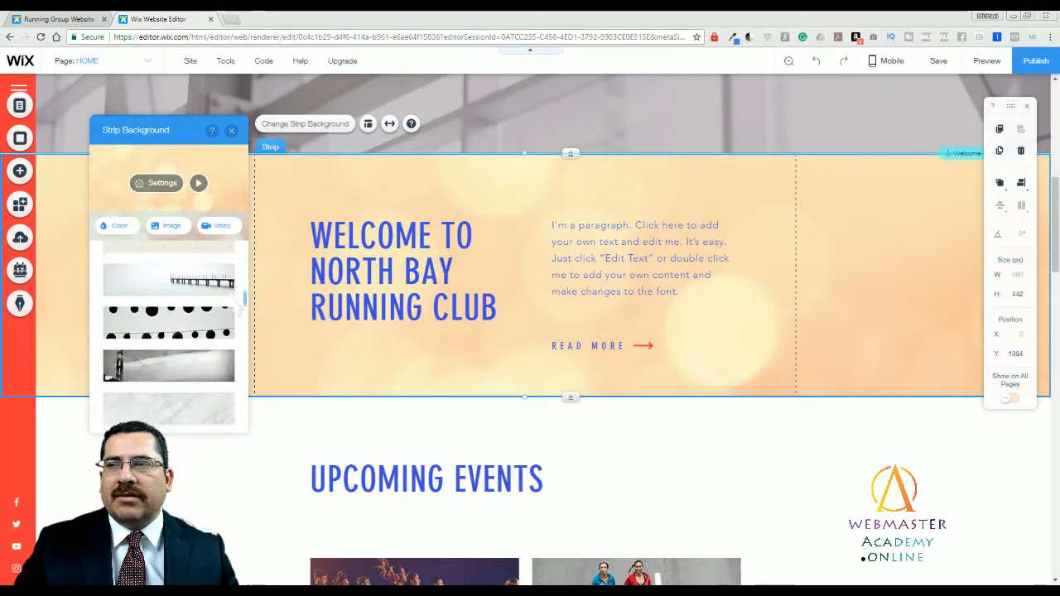
{"action": "scroll", "coordinate": [240, 305], "scroll_direction": "down", "scroll_amount": 5}
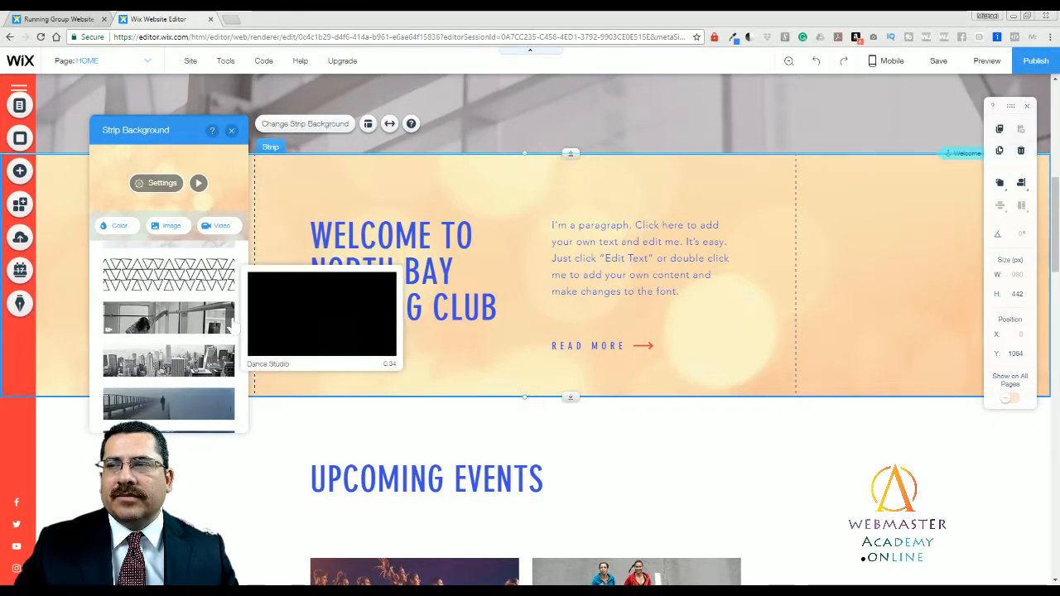
{"action": "left_click", "coordinate": [193, 278]}
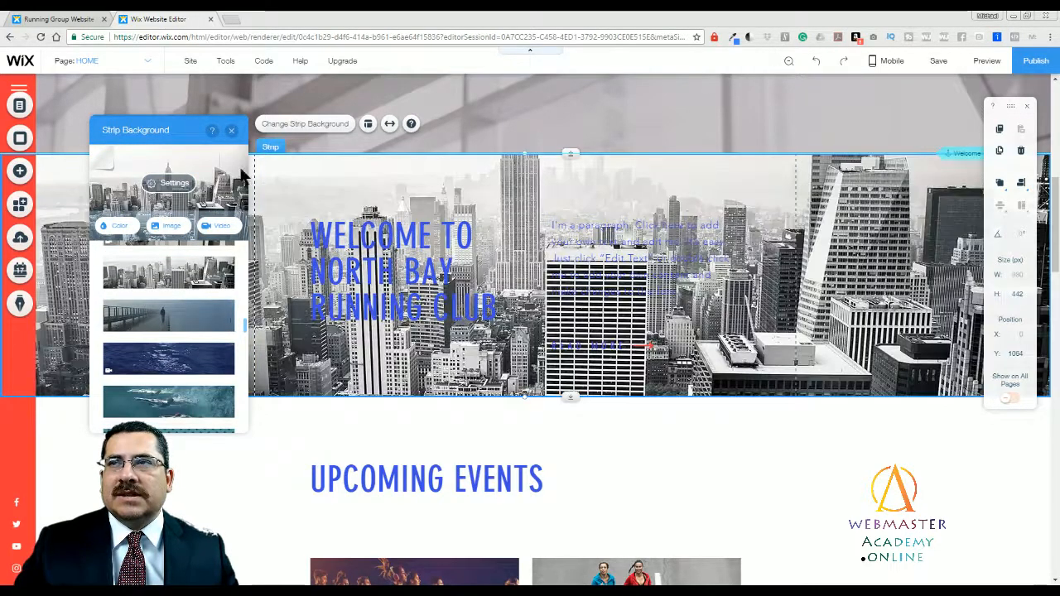
{"action": "left_click", "coordinate": [232, 131]}
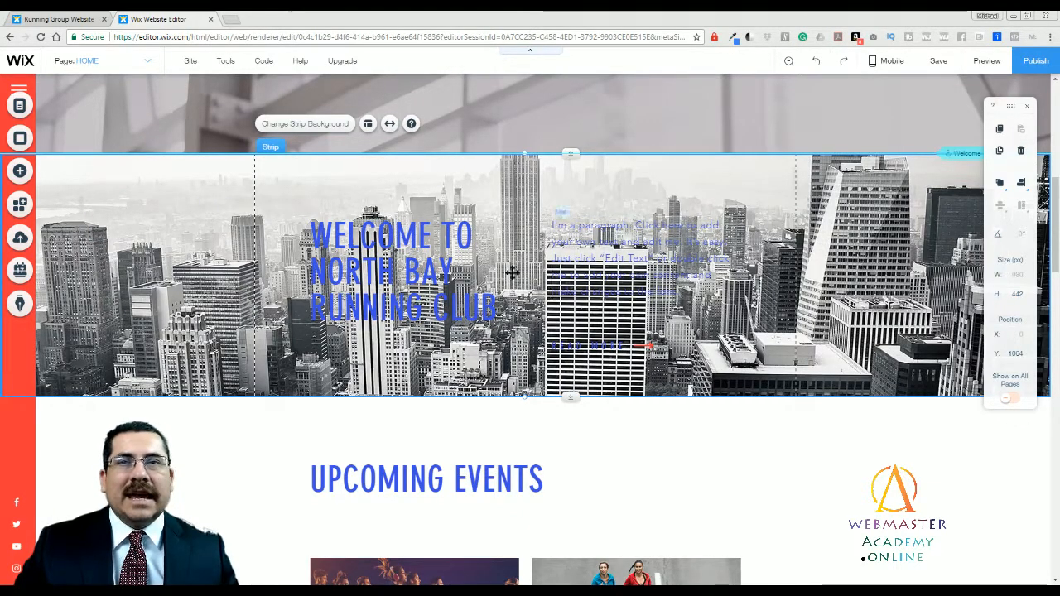
Set the Welcome strip's background image opacity to 13% and review the strip beneath the hero section.
{"action": "left_click", "coordinate": [317, 126]}
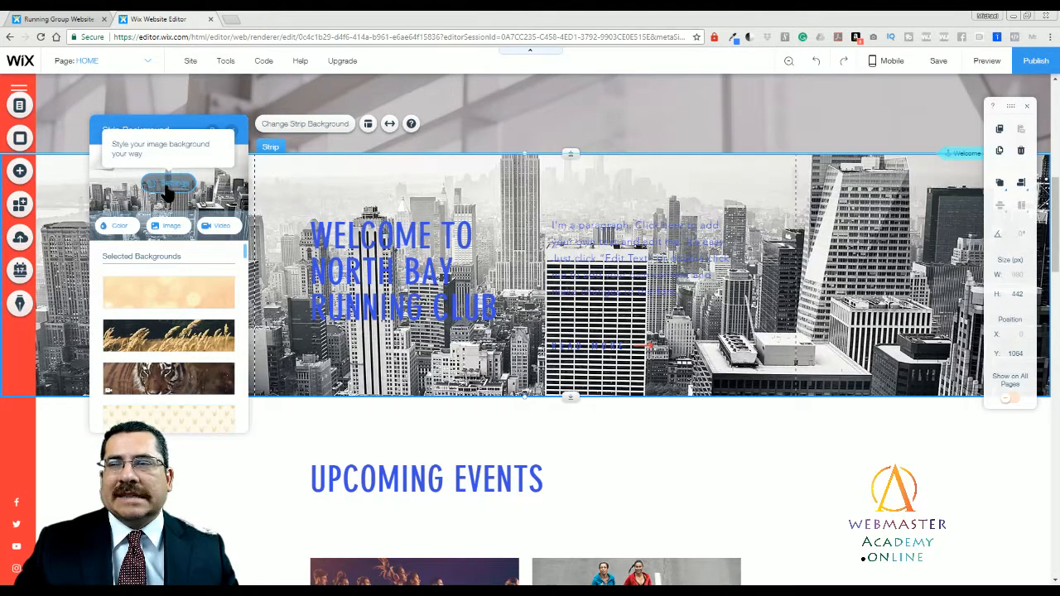
{"action": "left_click", "coordinate": [168, 184]}
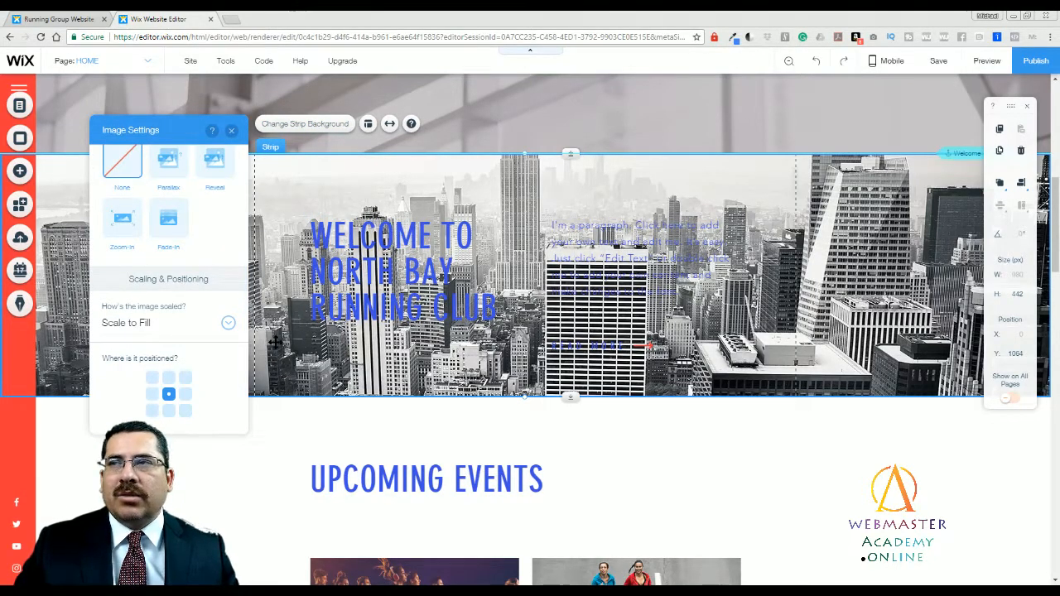
{"action": "left_click_drag", "start_coordinate": [245, 309], "coordinate": [242, 191]}
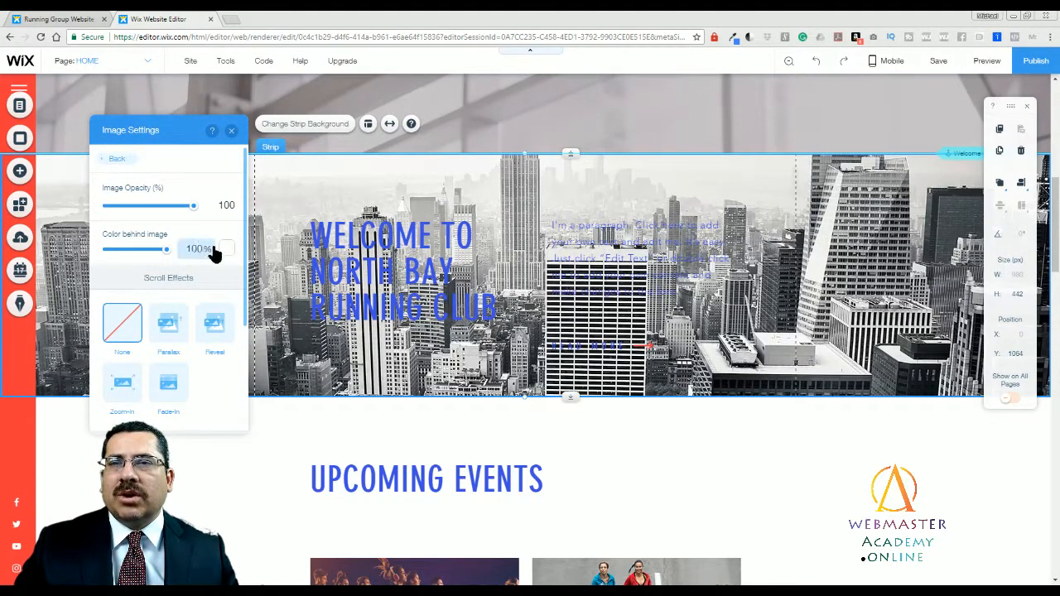
{"action": "left_click_drag", "start_coordinate": [192, 206], "coordinate": [88, 208]}
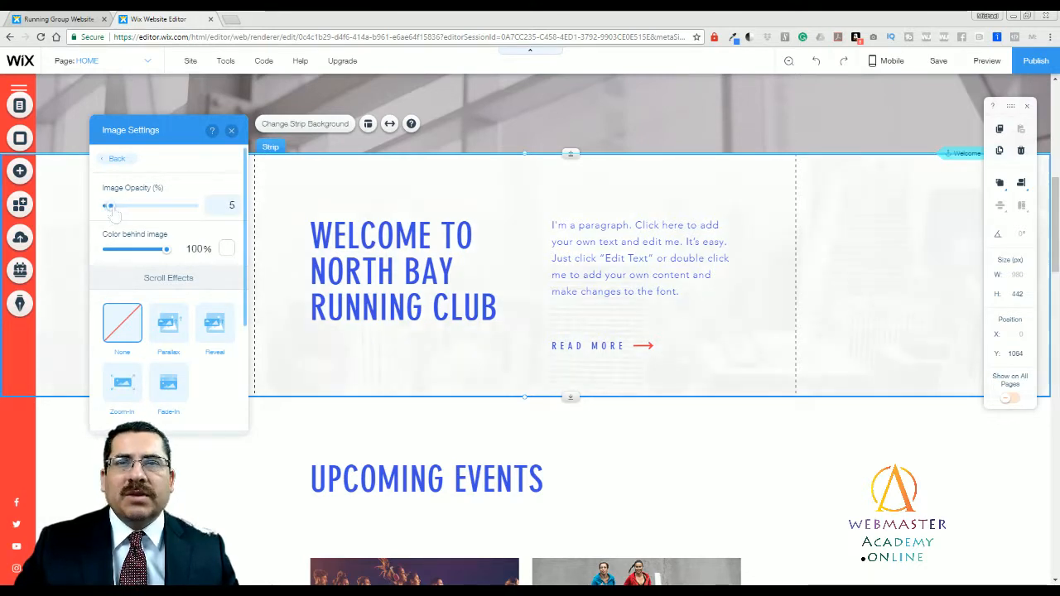
{"action": "left_click_drag", "start_coordinate": [112, 210], "coordinate": [118, 209]}
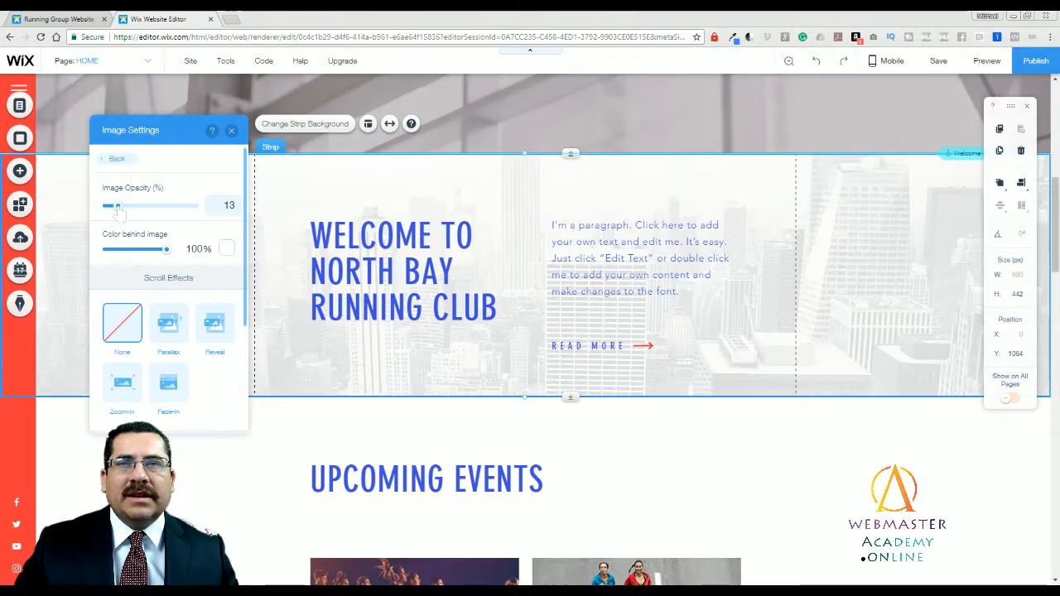
{"action": "left_click", "coordinate": [231, 131]}
{"action": "scroll", "coordinate": [681, 333], "scroll_direction": "up", "scroll_amount": 2}
{"action": "scroll", "coordinate": [676, 327], "scroll_direction": "up", "scroll_amount": 5}
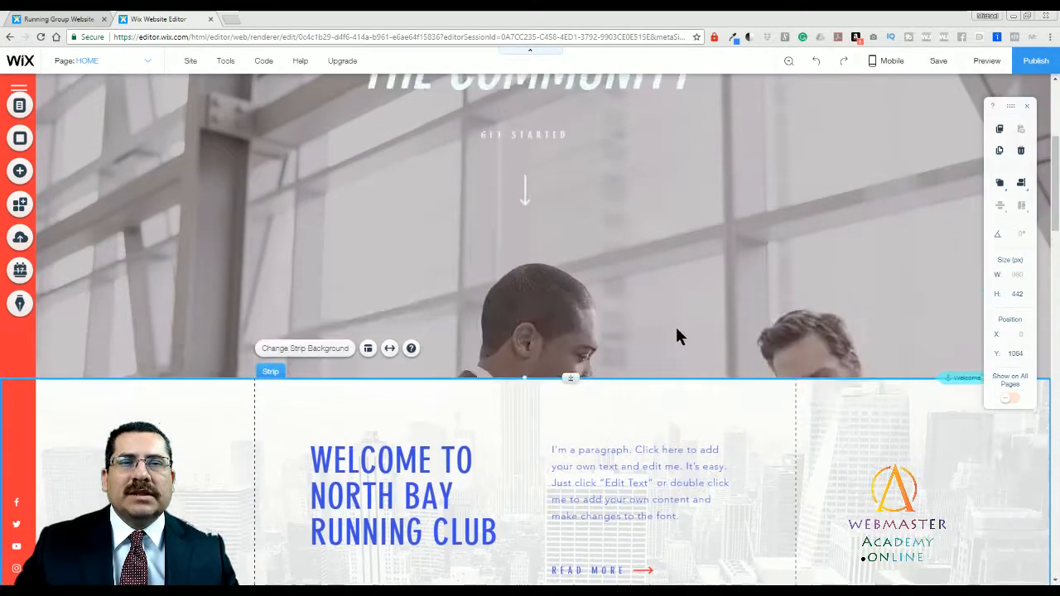
{"action": "scroll", "coordinate": [673, 325], "scroll_direction": "down", "scroll_amount": 2}
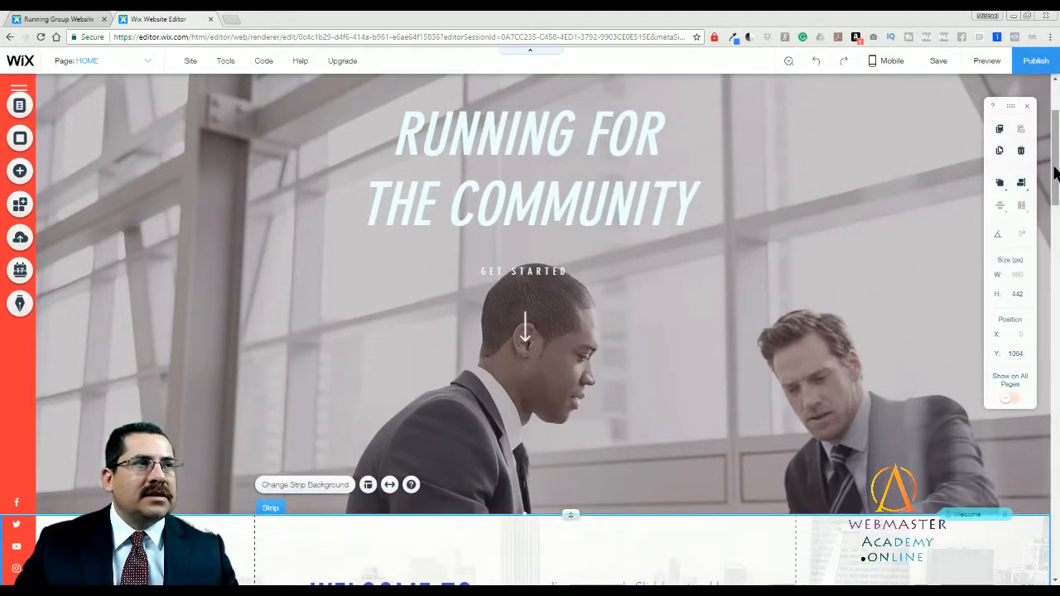
Check the Wix Events settings of the Upcoming Events list and open its event management form.
{"action": "scroll", "coordinate": [1052, 214], "scroll_direction": "down", "scroll_amount": 3}
{"action": "left_click_drag", "start_coordinate": [1052, 214], "coordinate": [1056, 312]}
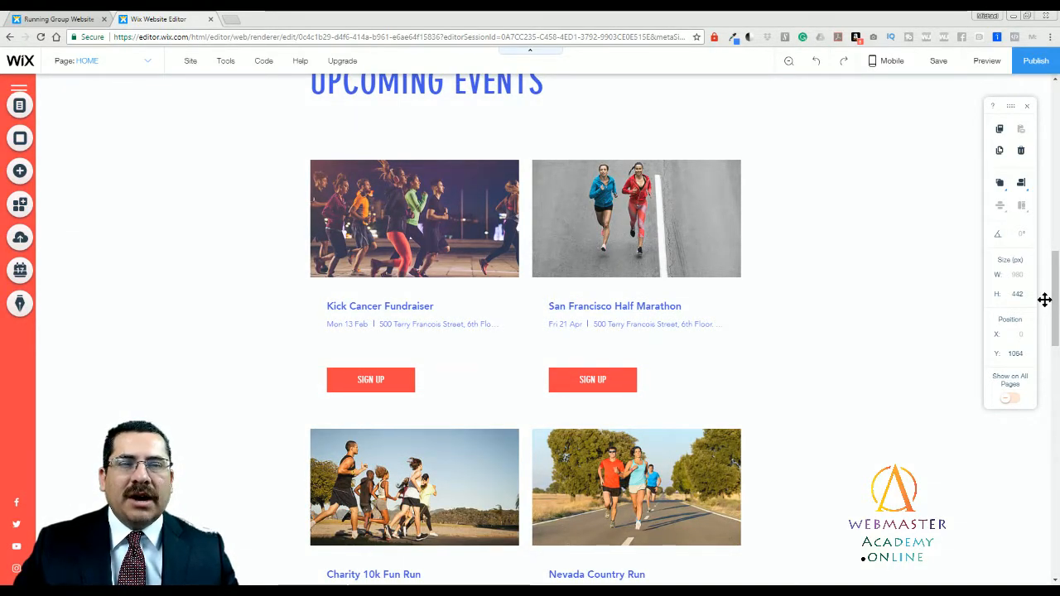
{"action": "left_click", "coordinate": [673, 283]}
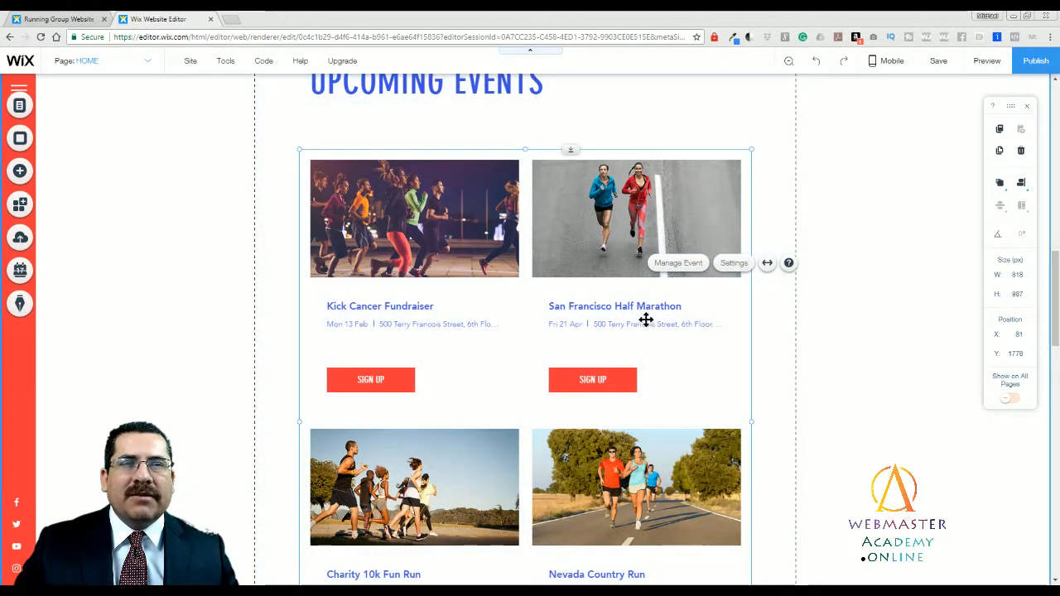
{"action": "left_click", "coordinate": [736, 265]}
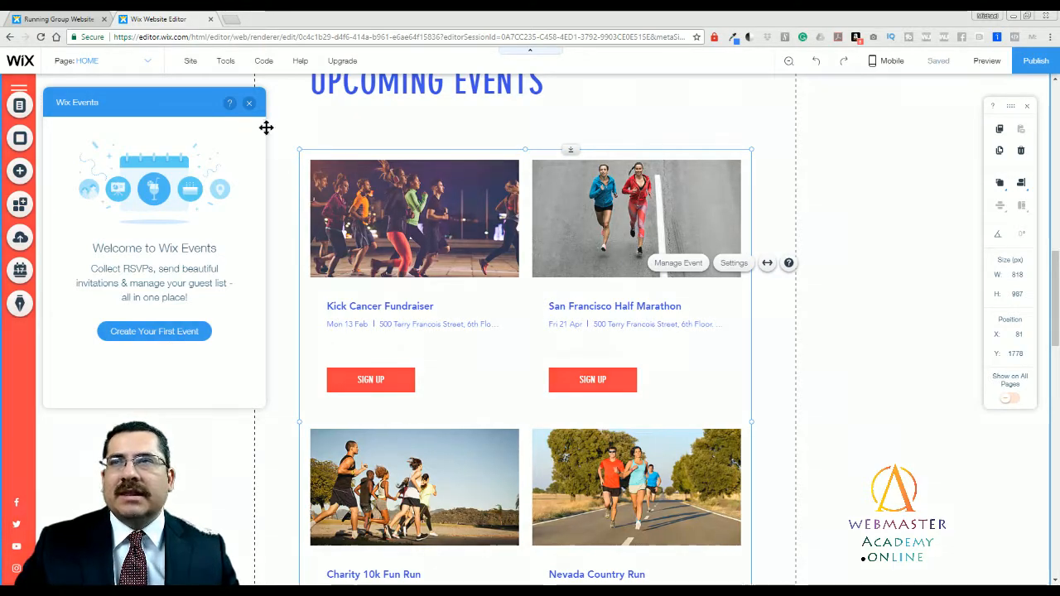
{"action": "left_click", "coordinate": [249, 105]}
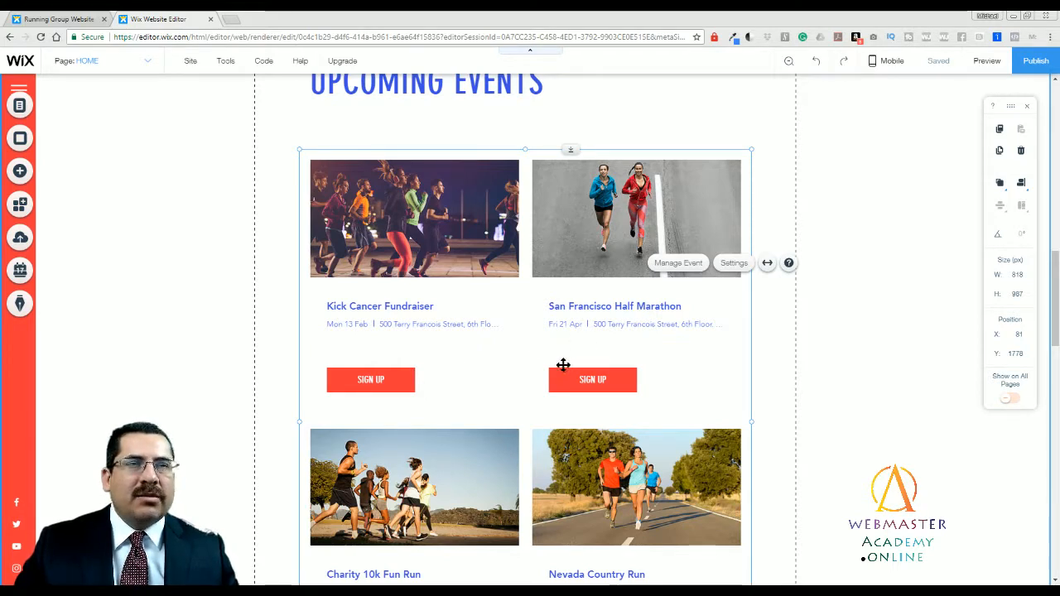
{"action": "left_click", "coordinate": [739, 269]}
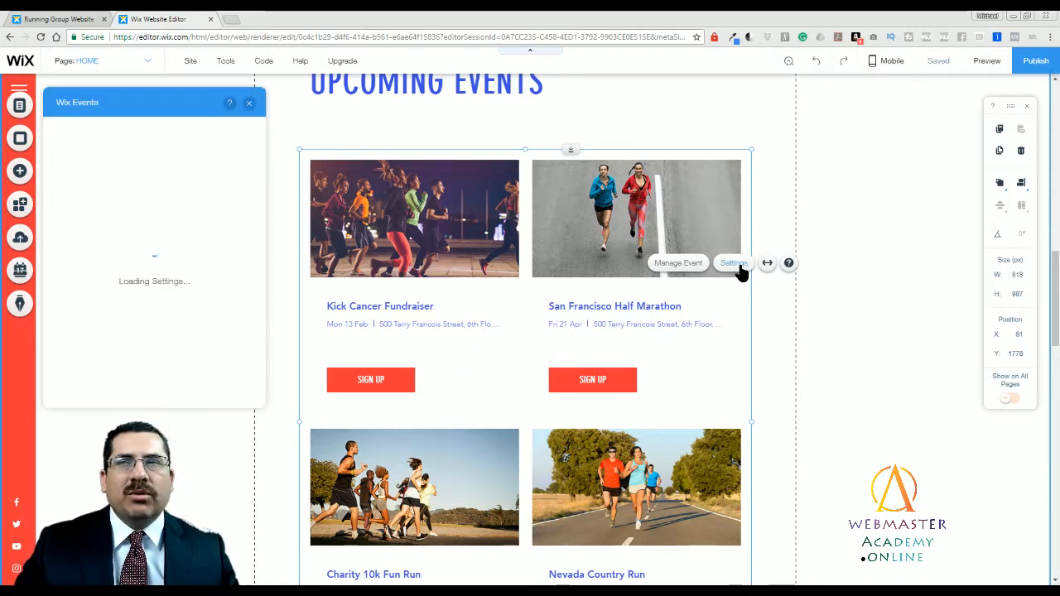
{"action": "left_click", "coordinate": [249, 105]}
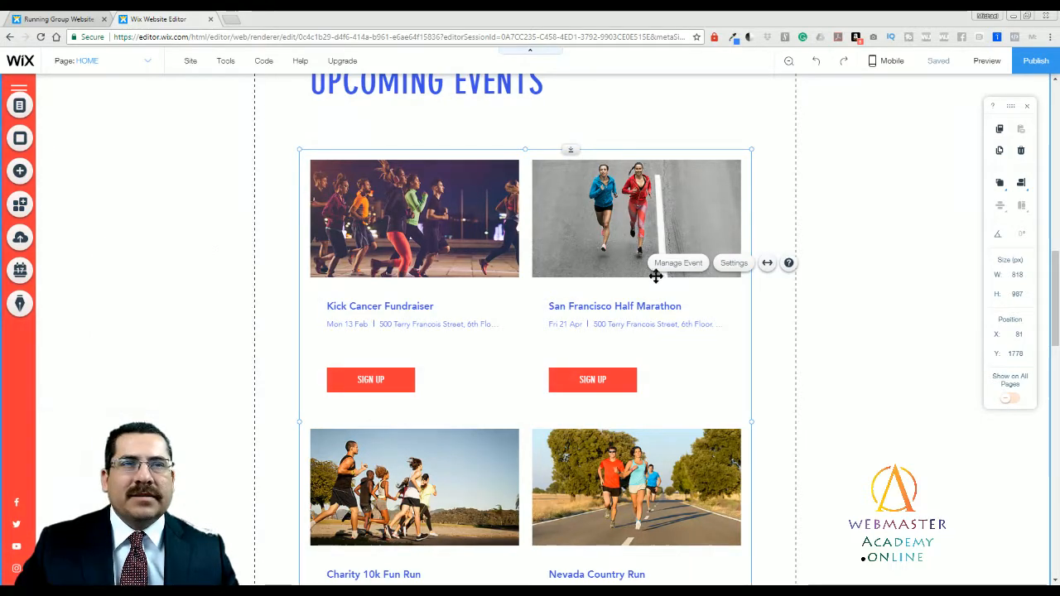
{"action": "left_click", "coordinate": [680, 265]}
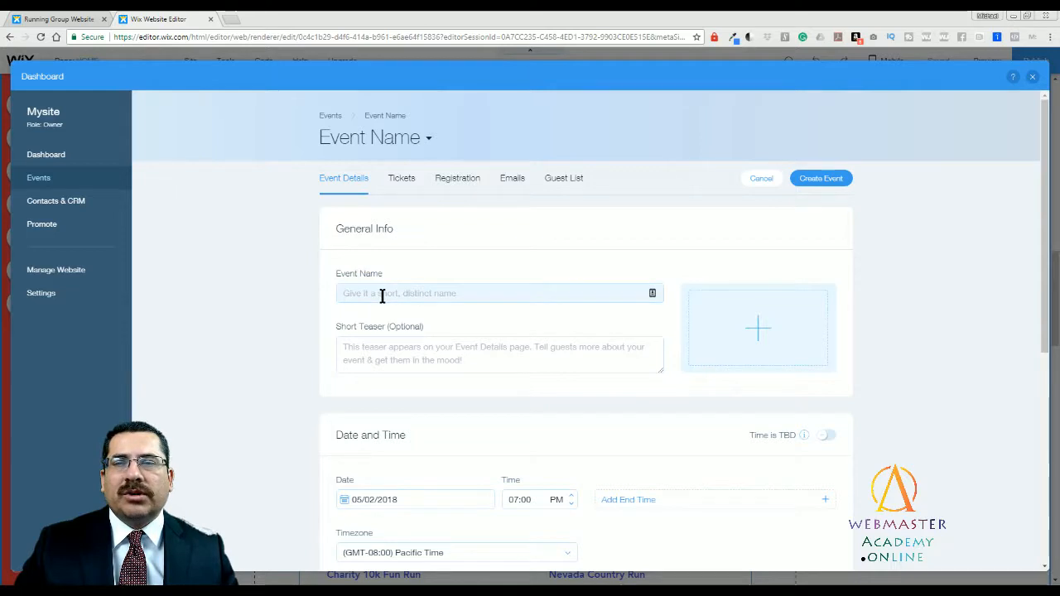
Review the new event form's general info, date and time, and location fields, and close the dashboard.
{"action": "scroll", "coordinate": [464, 331], "scroll_direction": "down", "scroll_amount": 3}
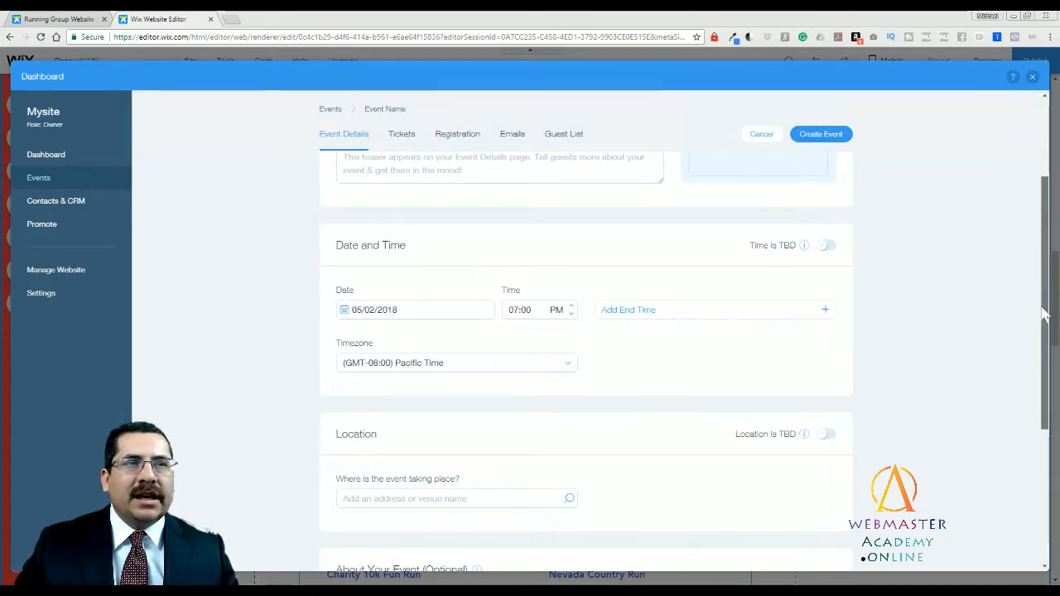
{"action": "left_click_drag", "start_coordinate": [1048, 312], "coordinate": [1042, 298]}
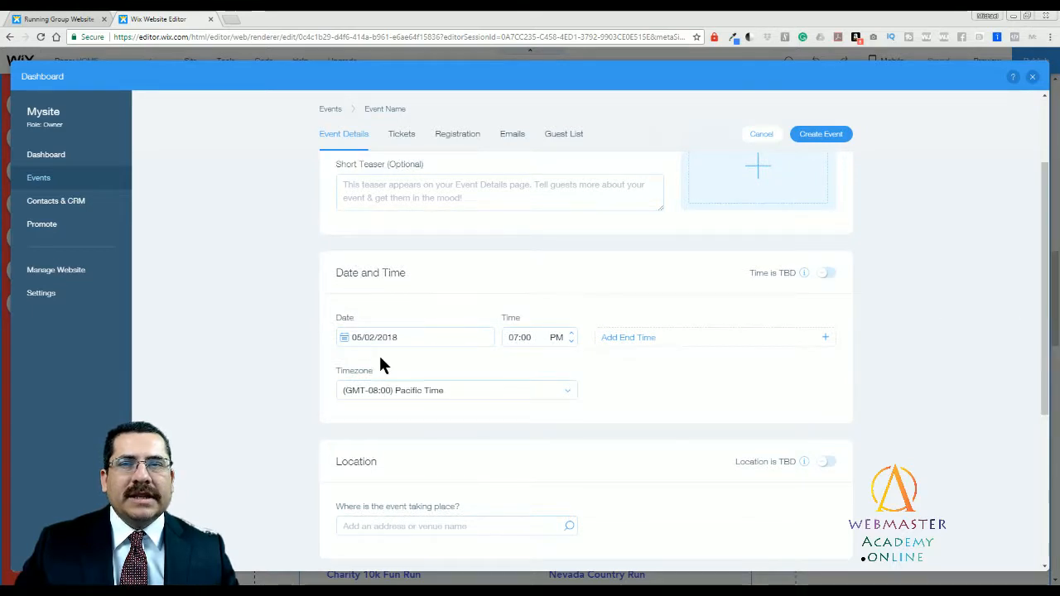
{"action": "left_click_drag", "start_coordinate": [1048, 355], "coordinate": [994, 179]}
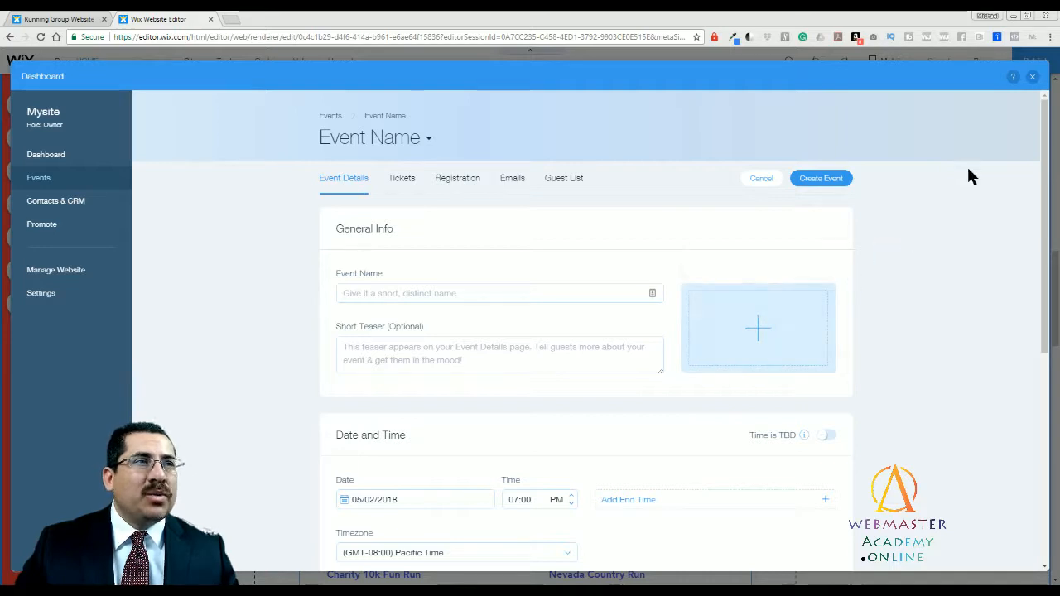
{"action": "left_click", "coordinate": [1031, 78]}
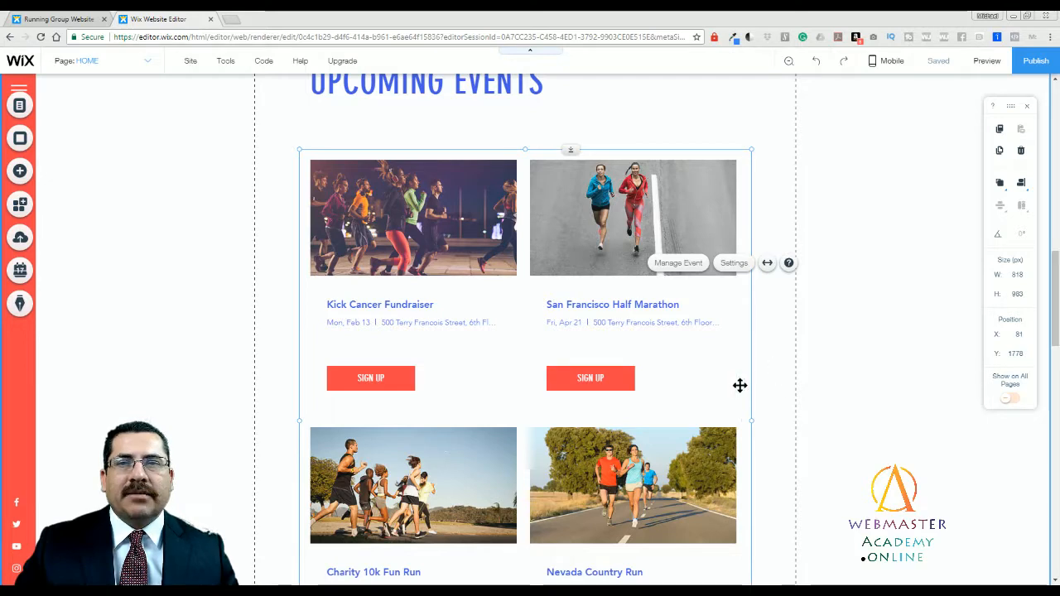
Deselect the Upcoming Events list and review the Home page from the Welcome strip down to the Join Our Running Club section.
{"action": "left_click_drag", "start_coordinate": [632, 350], "coordinate": [632, 349]}
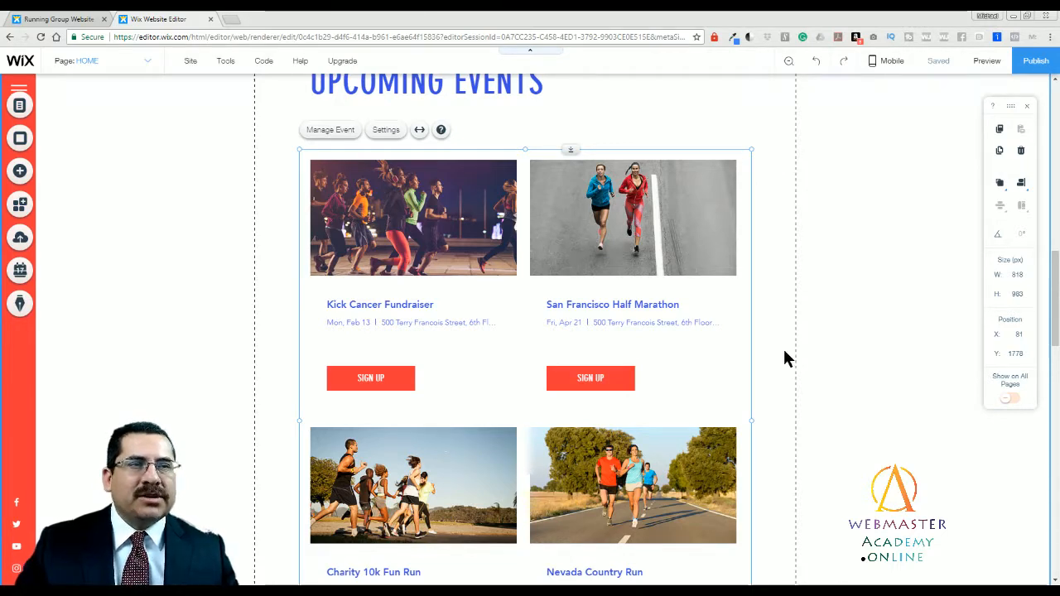
{"action": "left_click", "coordinate": [877, 350]}
{"action": "scroll", "coordinate": [752, 370], "scroll_direction": "up", "scroll_amount": 3}
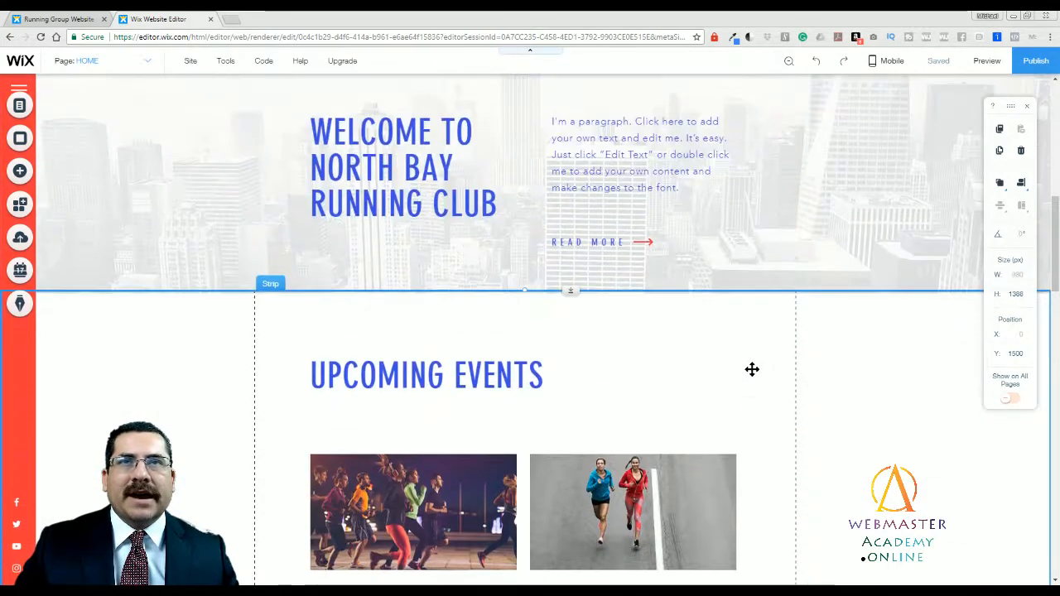
{"action": "scroll", "coordinate": [751, 370], "scroll_direction": "up", "scroll_amount": 4}
{"action": "scroll", "coordinate": [751, 369], "scroll_direction": "down", "scroll_amount": 2}
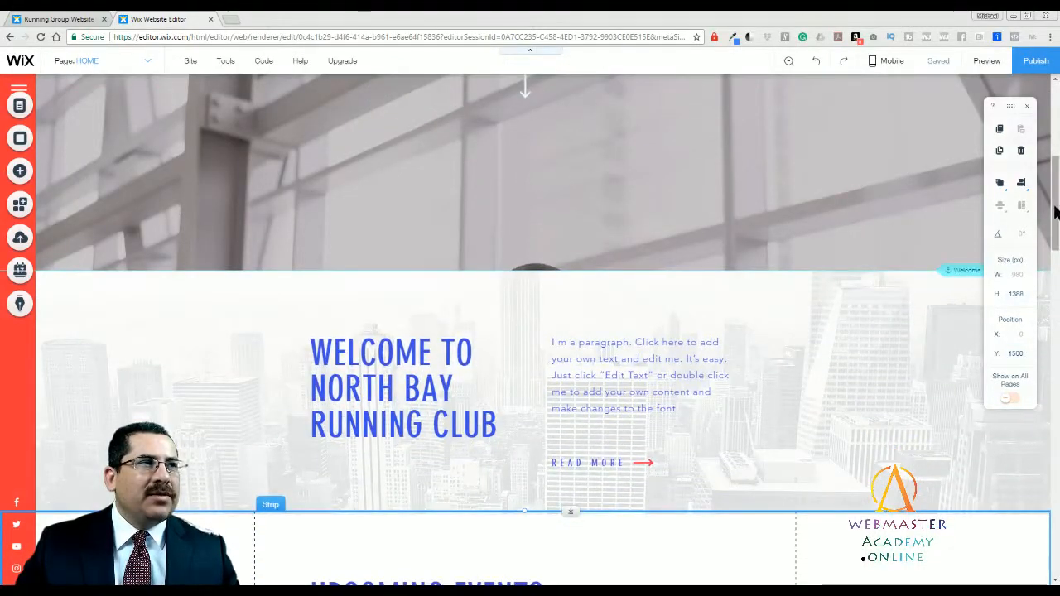
{"action": "left_click_drag", "start_coordinate": [1056, 213], "coordinate": [1056, 441]}
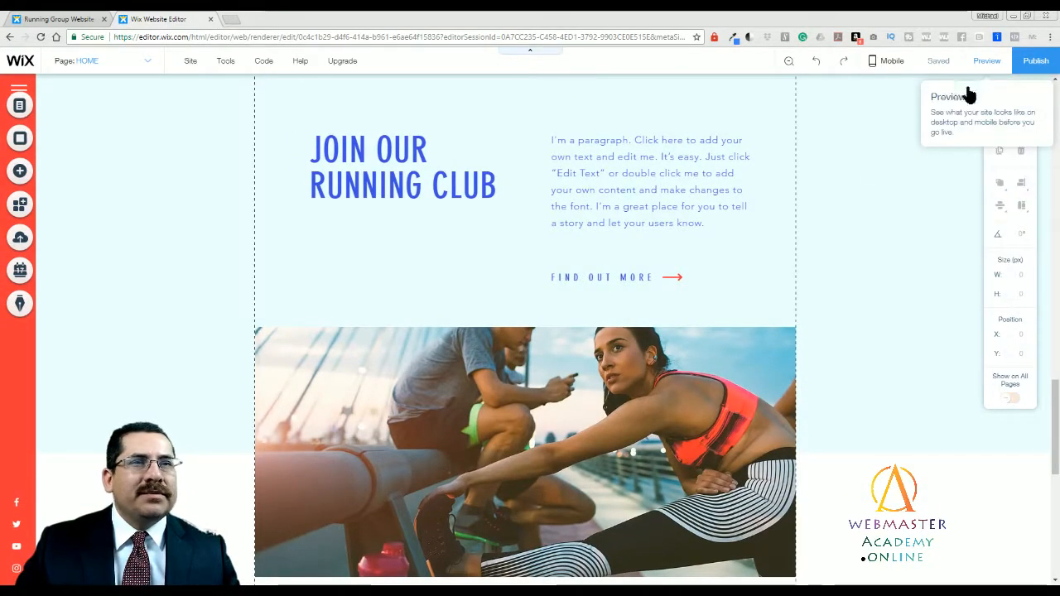
Preview the Train With Us page, follow the Training Options arrow link to the Contact page, and return to the editor.
{"action": "left_click", "coordinate": [983, 62]}
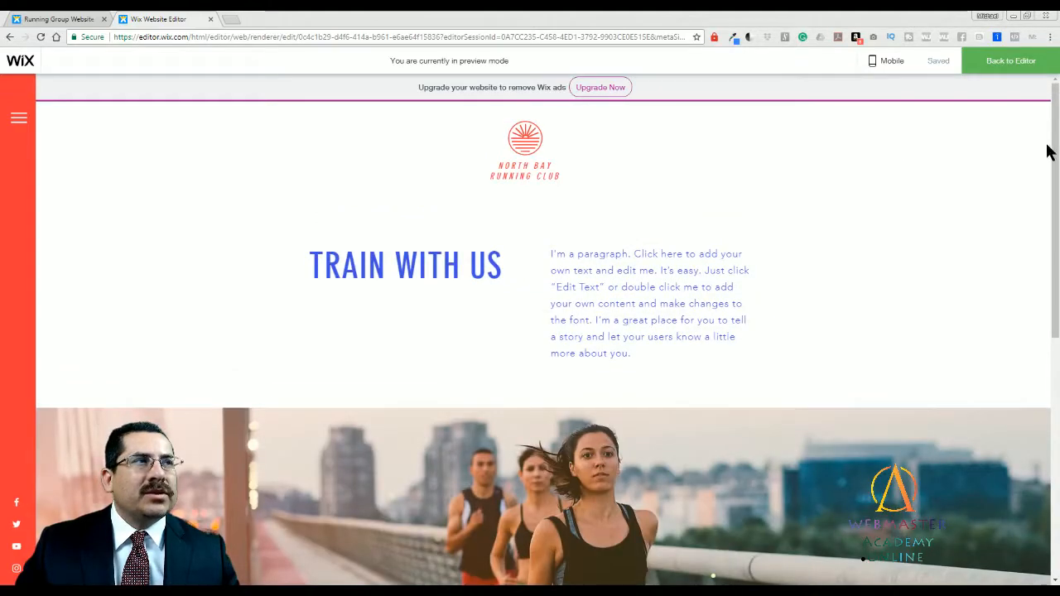
{"action": "left_click_drag", "start_coordinate": [1056, 155], "coordinate": [1045, 399]}
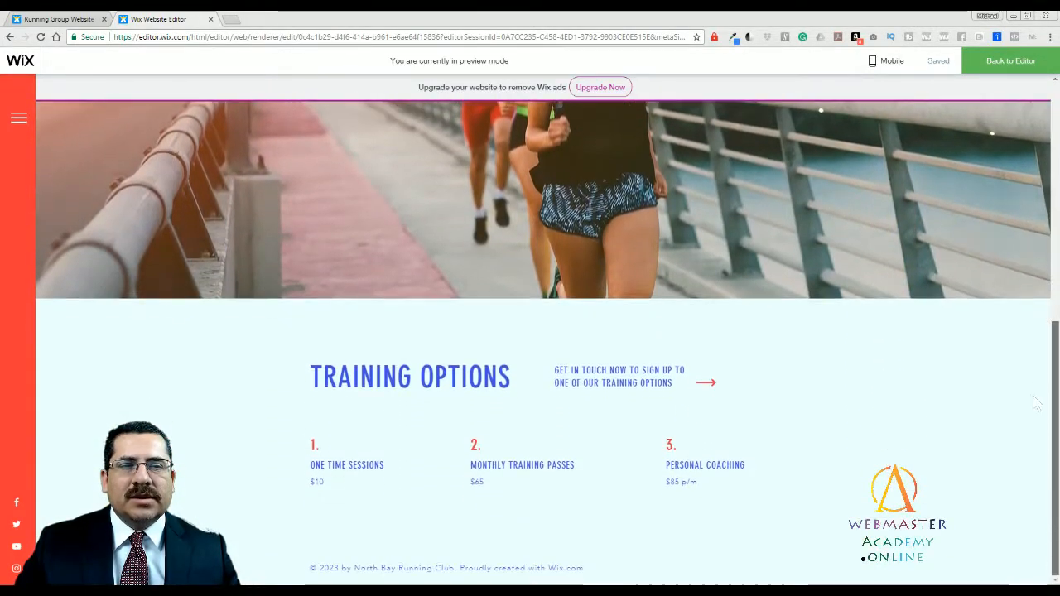
{"action": "left_click", "coordinate": [703, 386]}
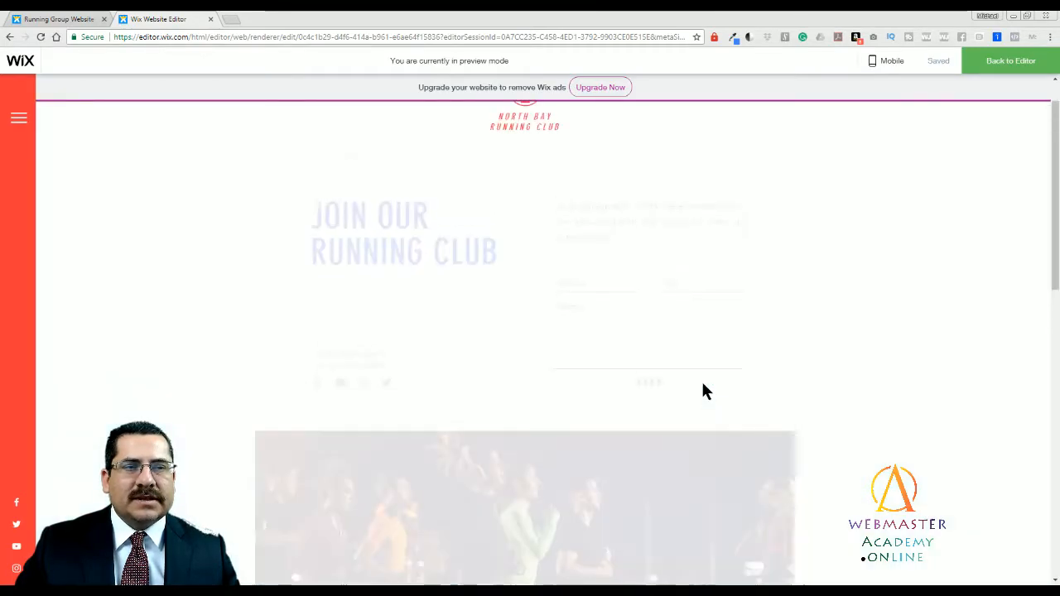
{"action": "left_click", "coordinate": [985, 69]}
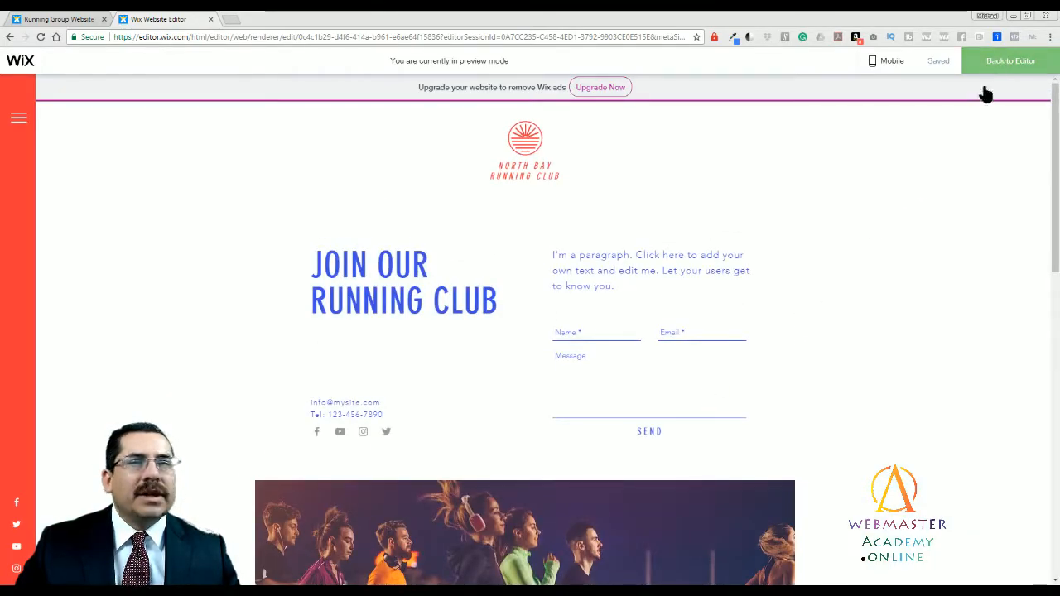
Examine the Contact page's intro paragraph, Join Our Running Club heading and contact form by selecting each in turn.
{"action": "left_click", "coordinate": [644, 243]}
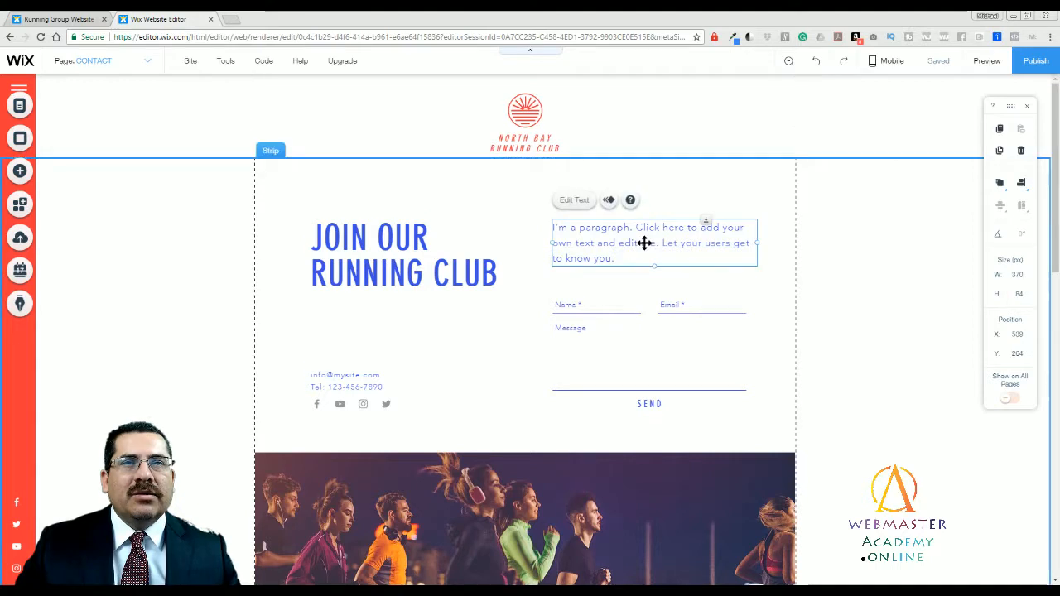
{"action": "left_click", "coordinate": [423, 241]}
{"action": "left_click", "coordinate": [379, 336]}
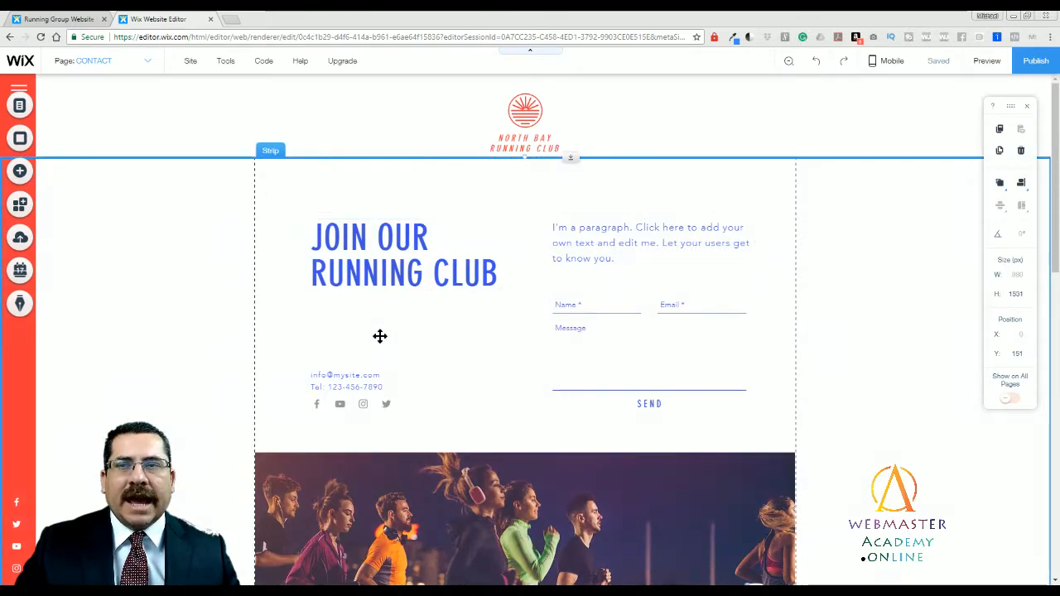
{"action": "left_click", "coordinate": [570, 328]}
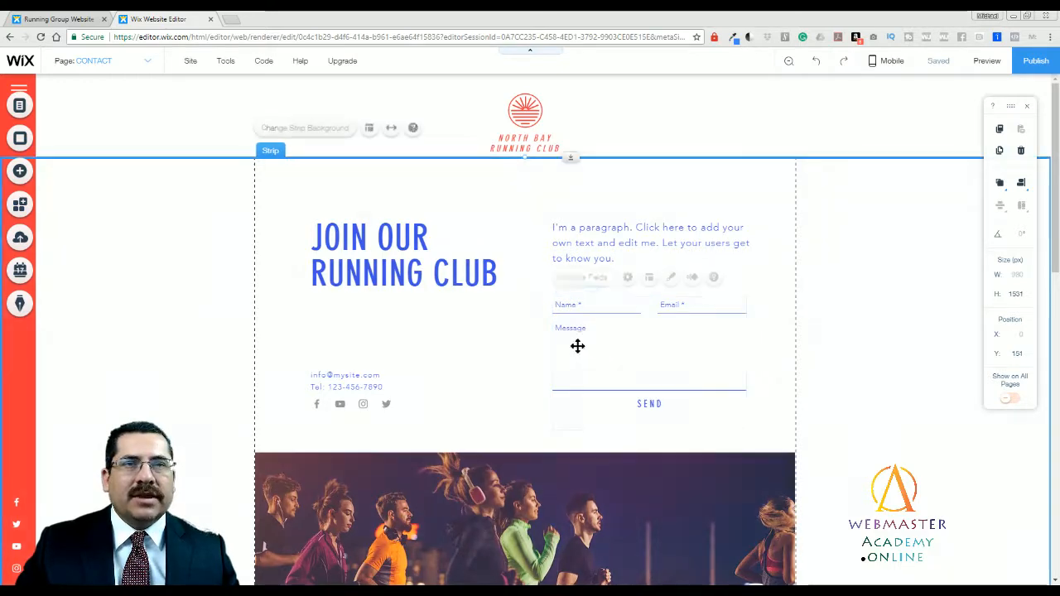
{"action": "left_click_drag", "start_coordinate": [645, 286], "coordinate": [646, 288]}
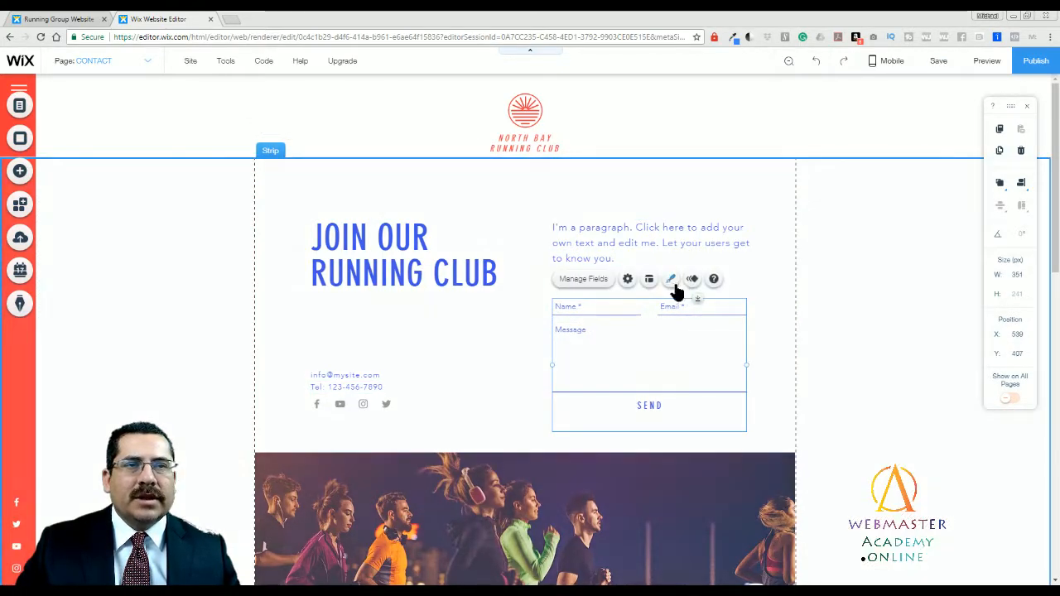
{"action": "left_click", "coordinate": [672, 280]}
{"action": "left_click", "coordinate": [761, 324]}
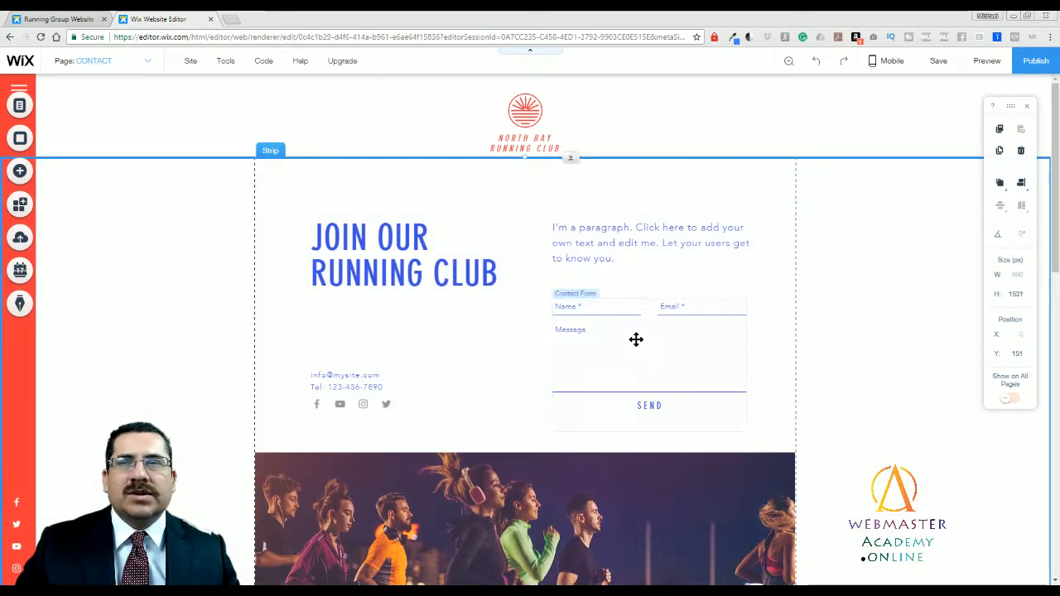
Look over the Contact page down to the runners image, preview it, and return to the editor.
{"action": "scroll", "coordinate": [227, 367], "scroll_direction": "down", "scroll_amount": 4}
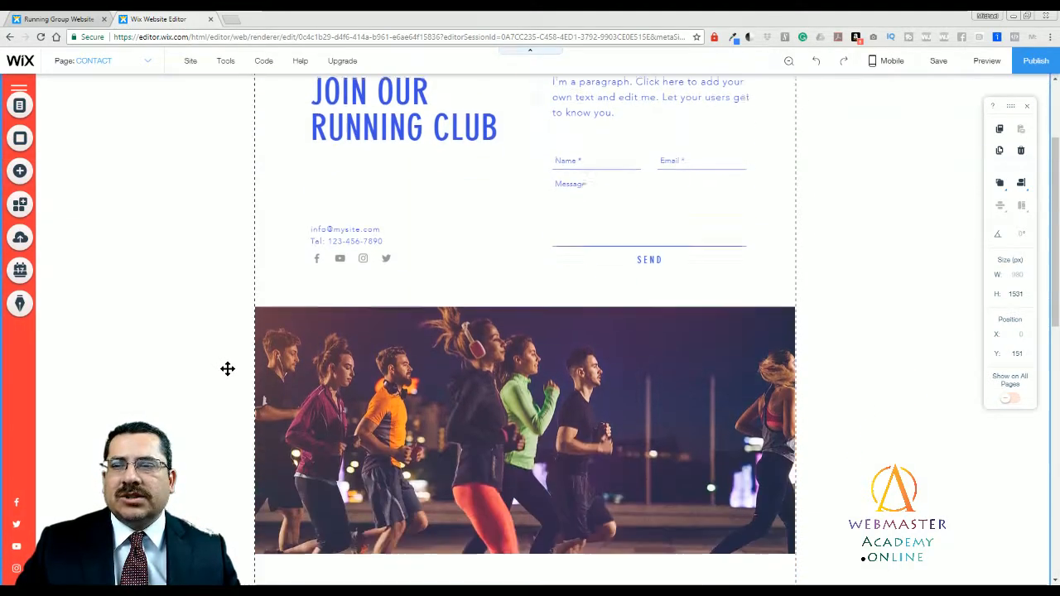
{"action": "scroll", "coordinate": [297, 346], "scroll_direction": "up", "scroll_amount": 4}
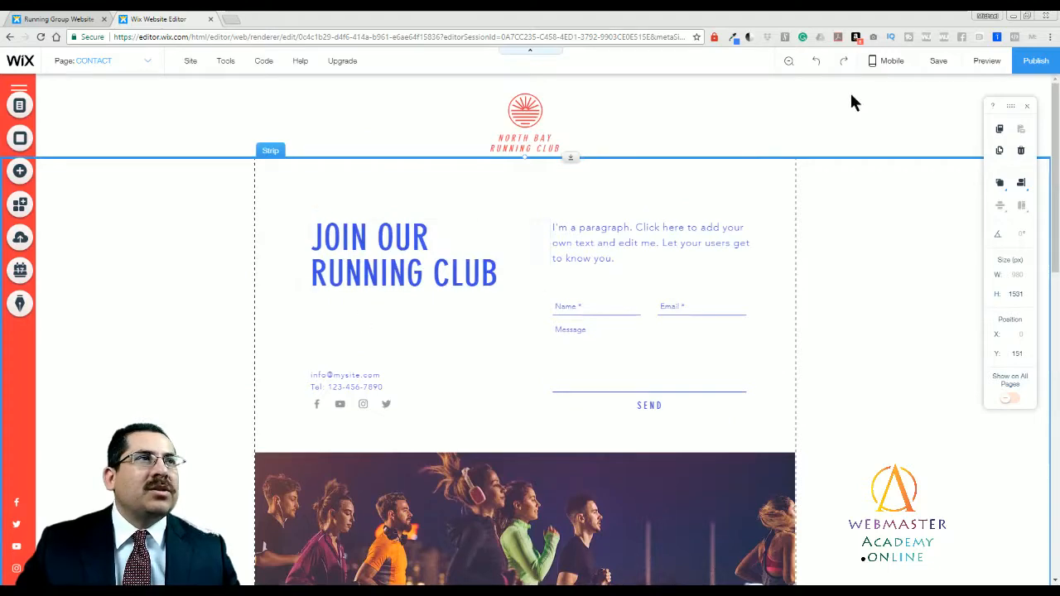
{"action": "left_click", "coordinate": [986, 61]}
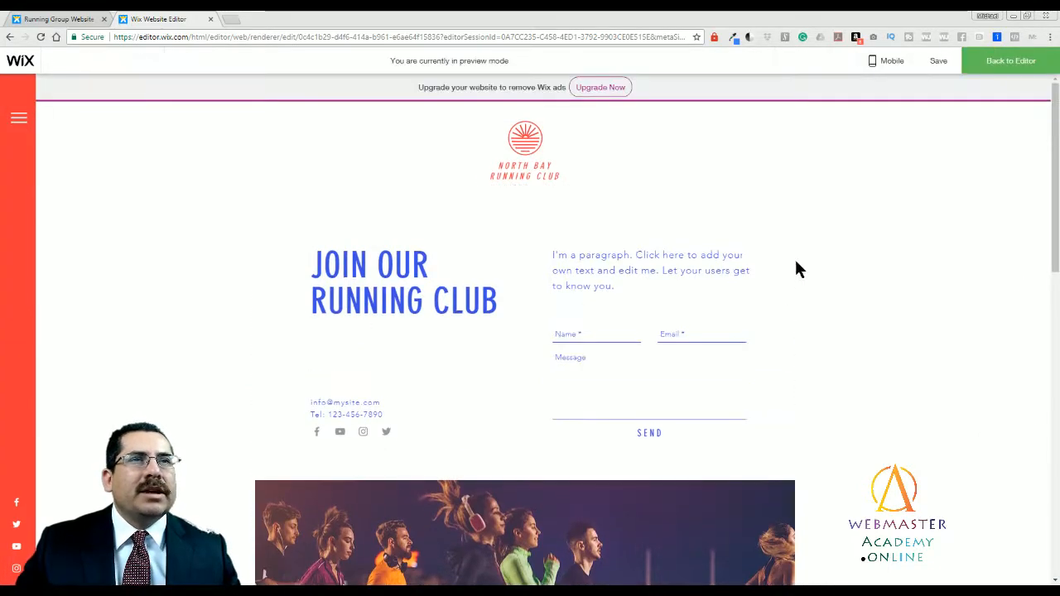
{"action": "left_click", "coordinate": [1010, 62]}
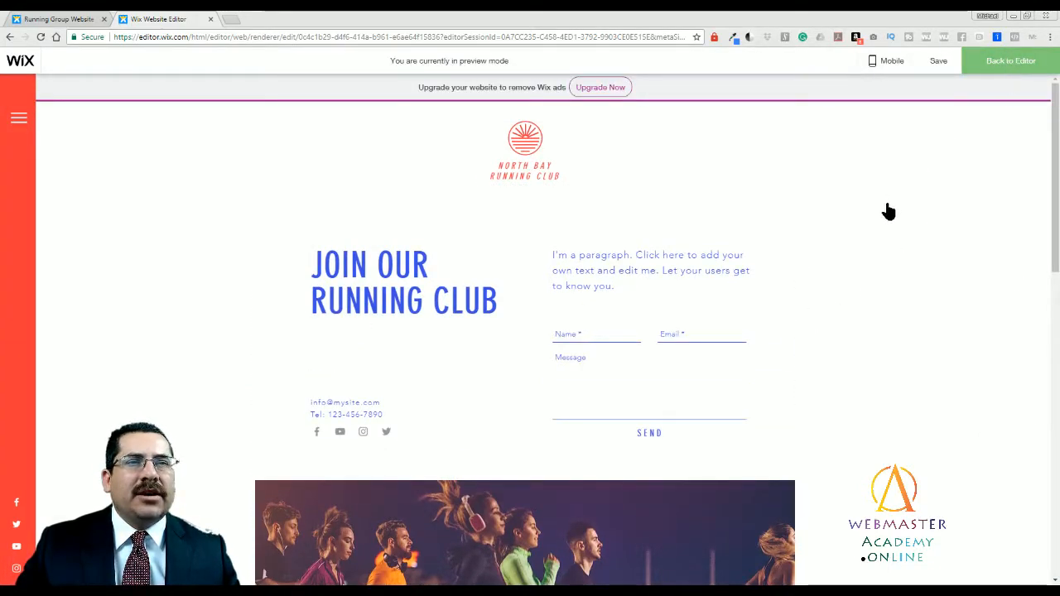
Check the contact form's settings and its text alignment layout options without changing them.
{"action": "left_click", "coordinate": [691, 316]}
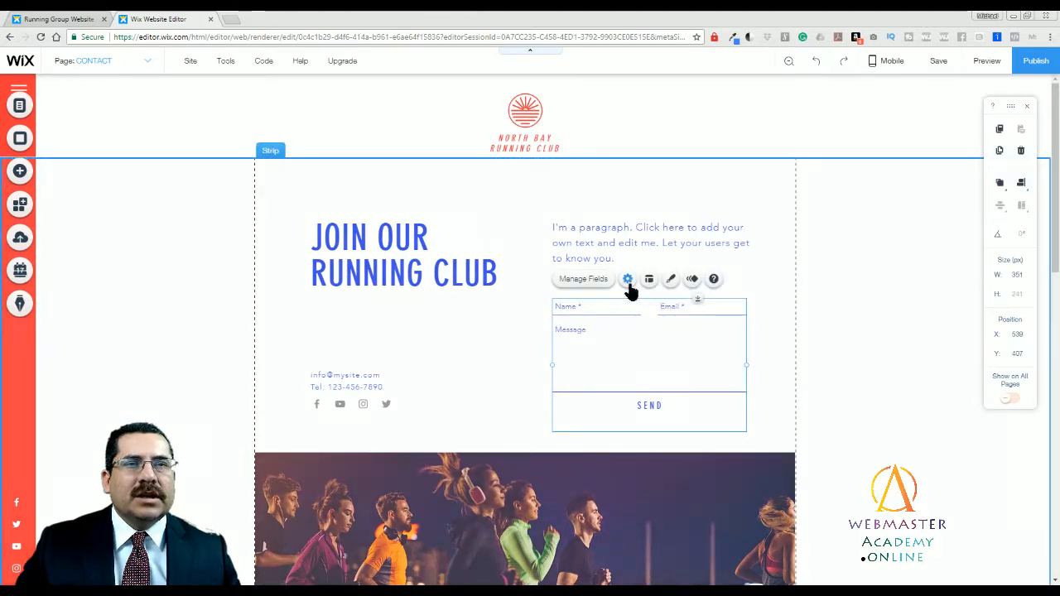
{"action": "left_click", "coordinate": [628, 279]}
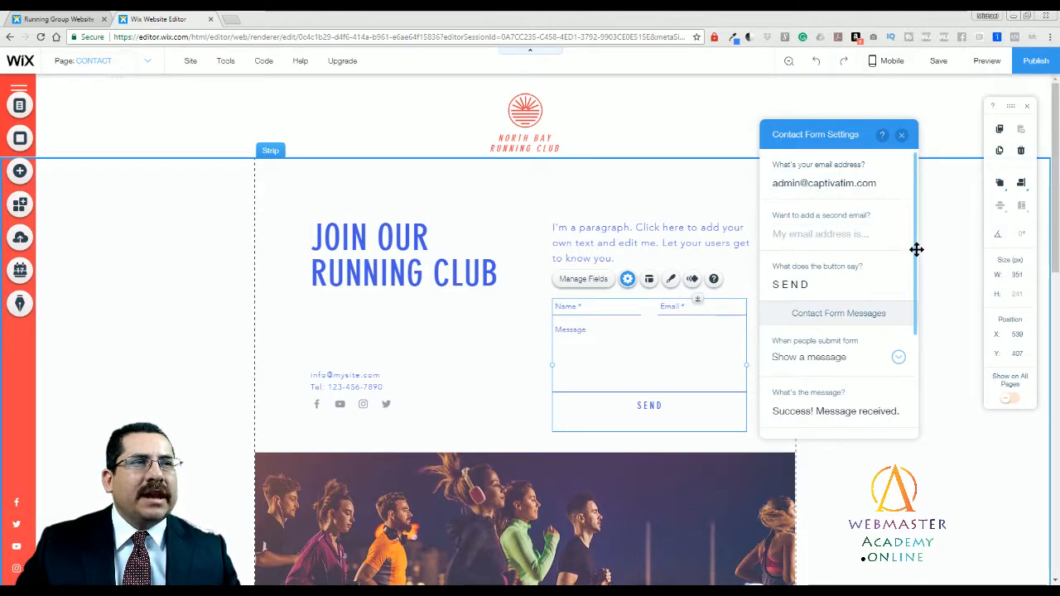
{"action": "left_click", "coordinate": [902, 134]}
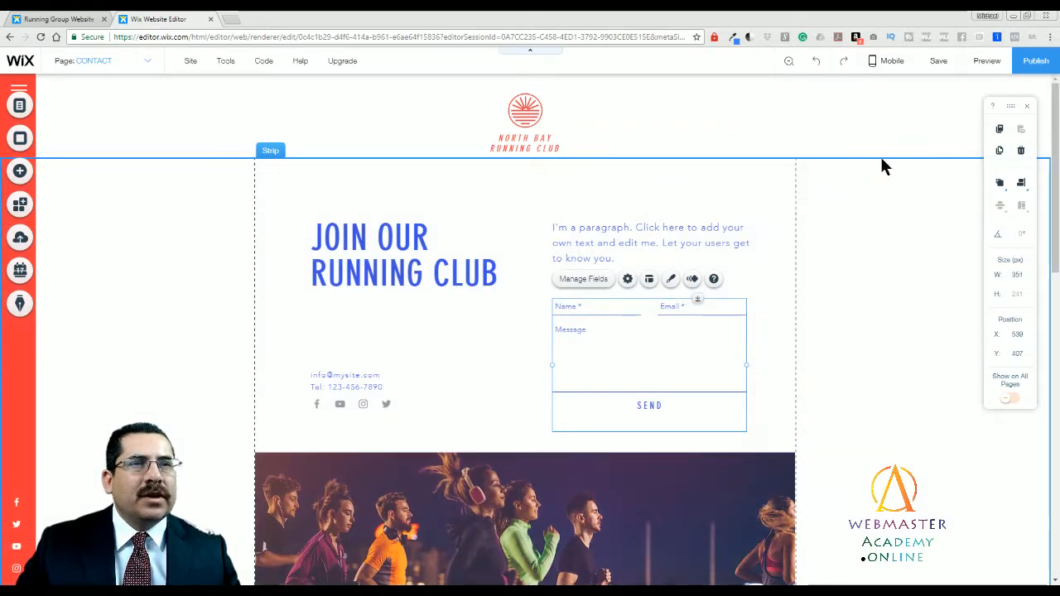
{"action": "left_click", "coordinate": [650, 280]}
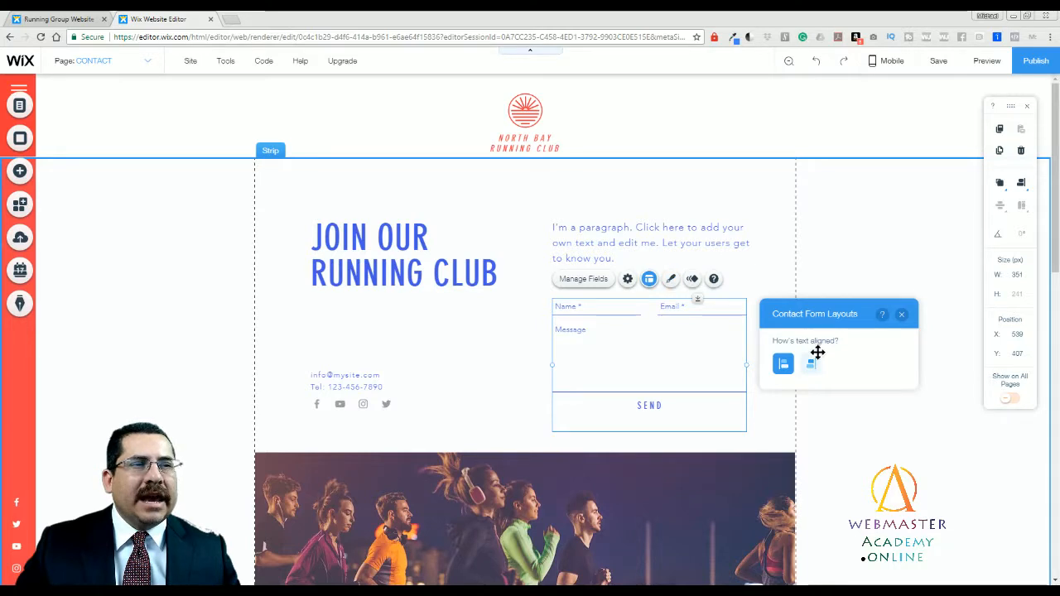
{"action": "left_click", "coordinate": [901, 315]}
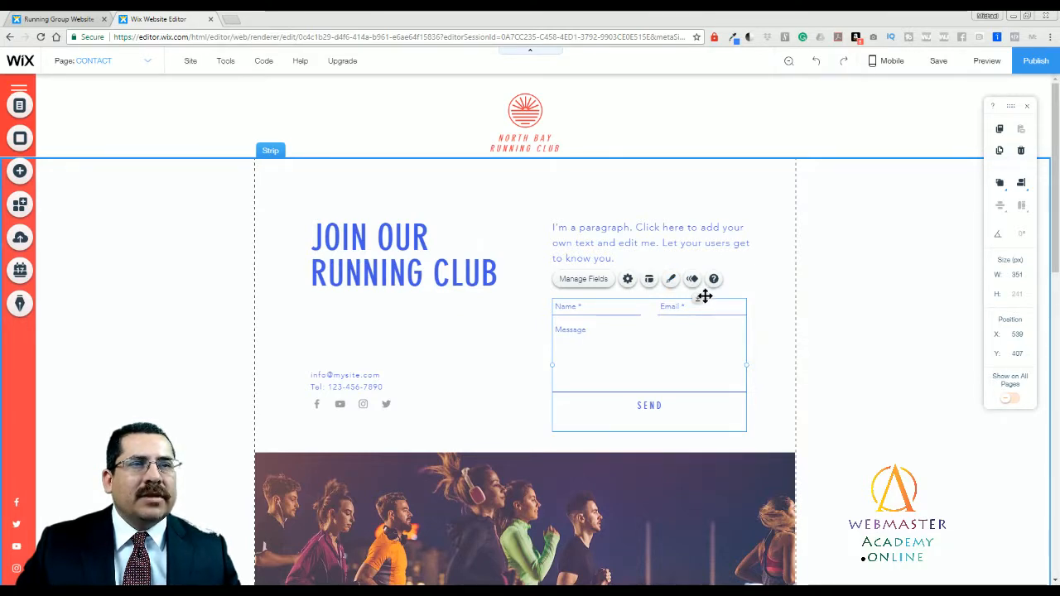
Browse the contact form's design presets and recheck the form's settings.
{"action": "left_click", "coordinate": [671, 279]}
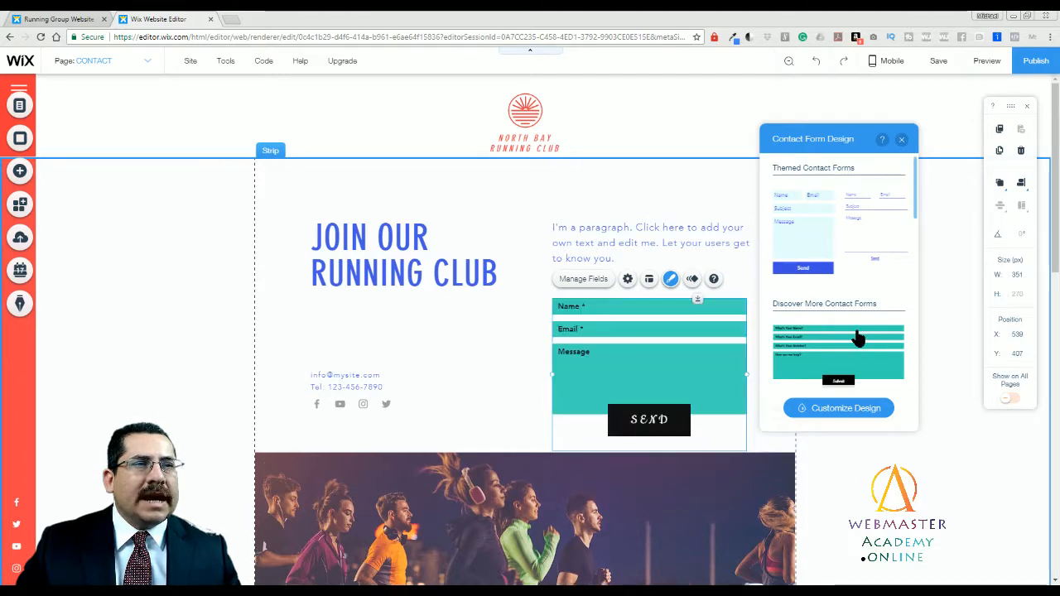
{"action": "left_click_drag", "start_coordinate": [916, 215], "coordinate": [909, 325]}
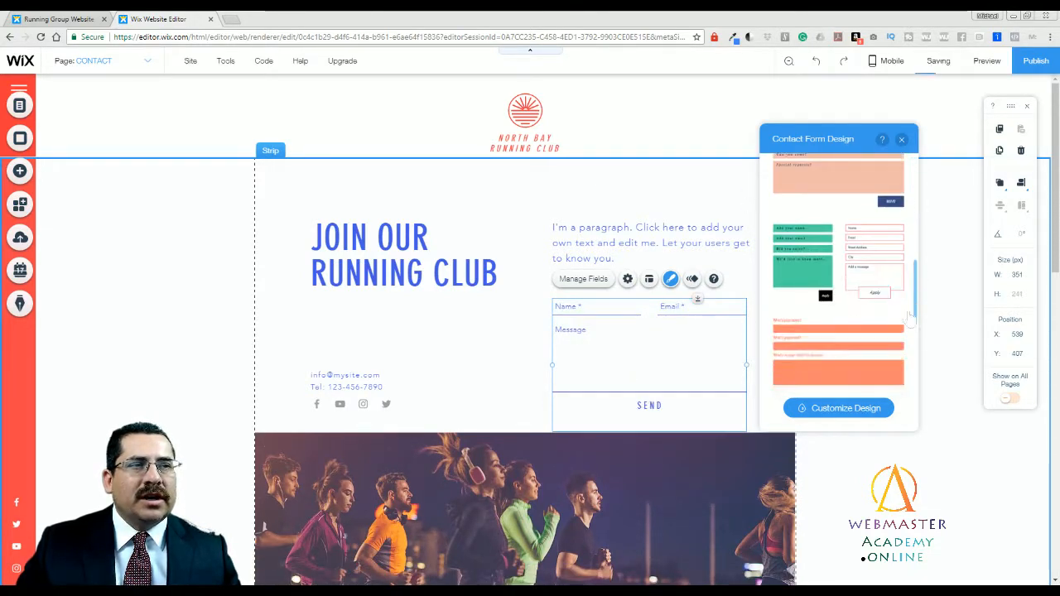
{"action": "left_click", "coordinate": [816, 275]}
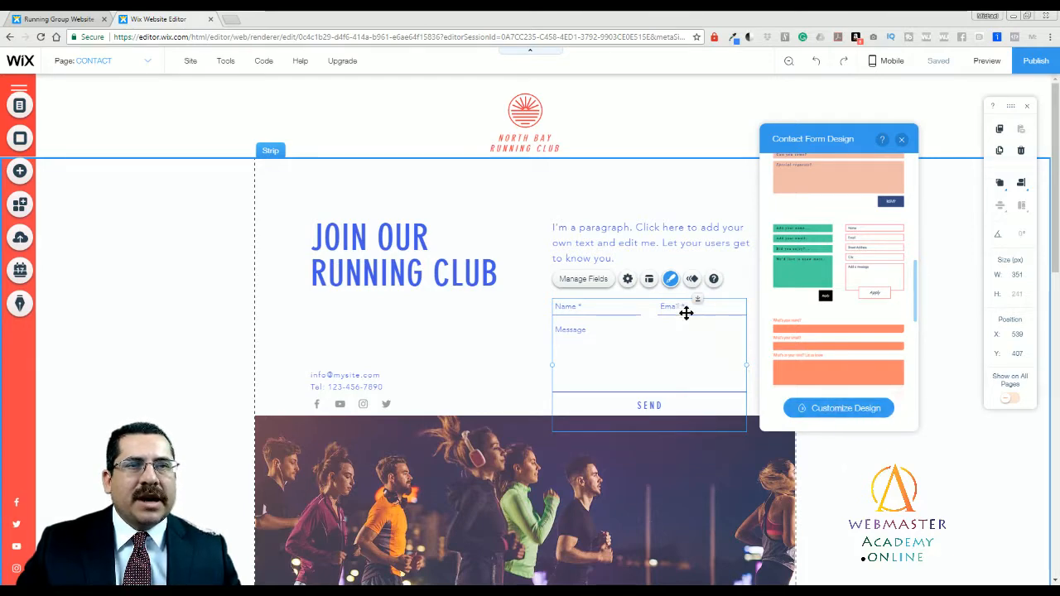
{"action": "left_click", "coordinate": [648, 280]}
{"action": "left_click", "coordinate": [627, 279]}
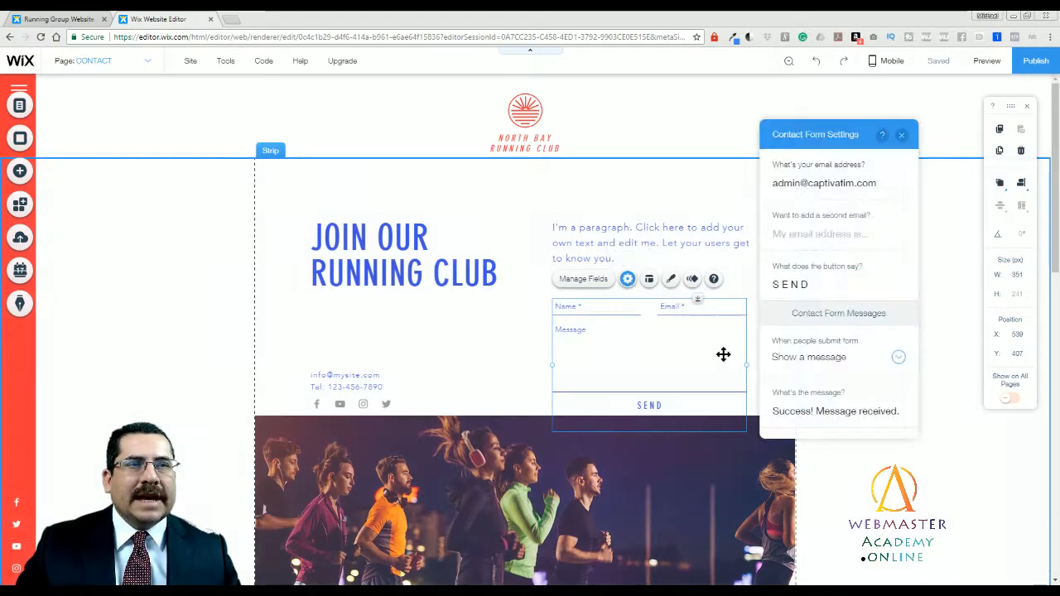
{"action": "left_click", "coordinate": [902, 132]}
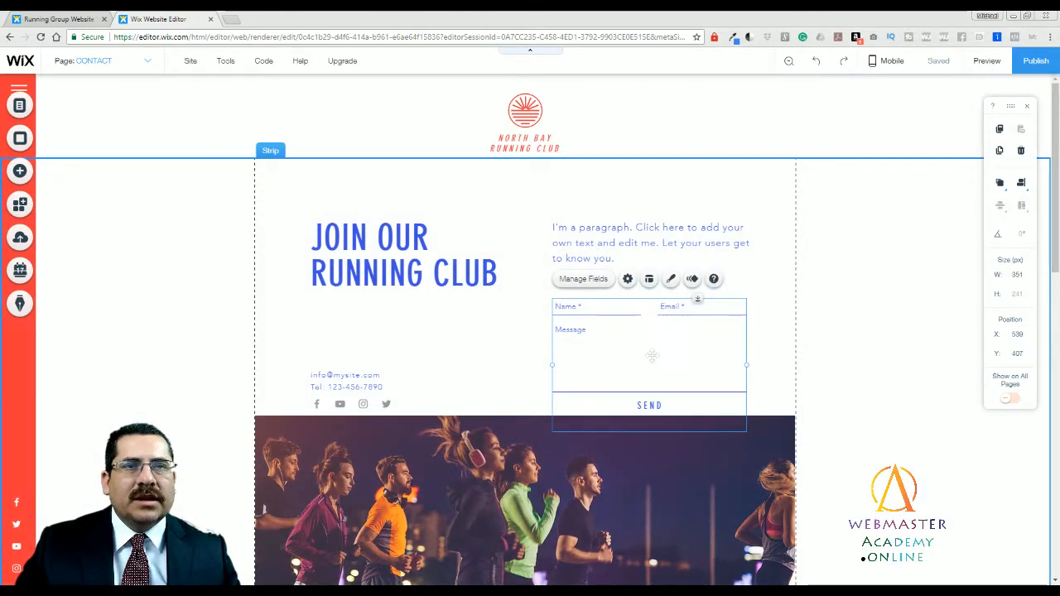
Nudge the contact form slightly upward in the Join Our Running Club strip and deselect it.
{"action": "mouse_move", "coordinate": [652, 355]}
{"action": "left_mouse_down"}
{"action": "mouse_move", "coordinate": [651, 333]}
{"action": "mouse_move", "coordinate": [652, 348]}
{"action": "left_mouse_up"}
{"action": "left_click", "coordinate": [814, 348]}
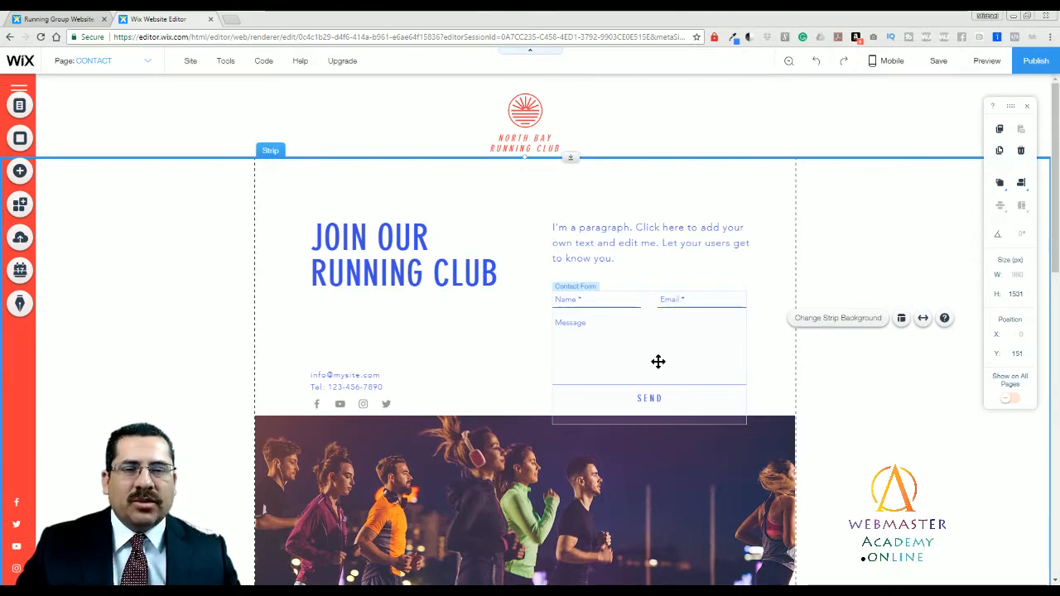
{"action": "left_click", "coordinate": [871, 402]}
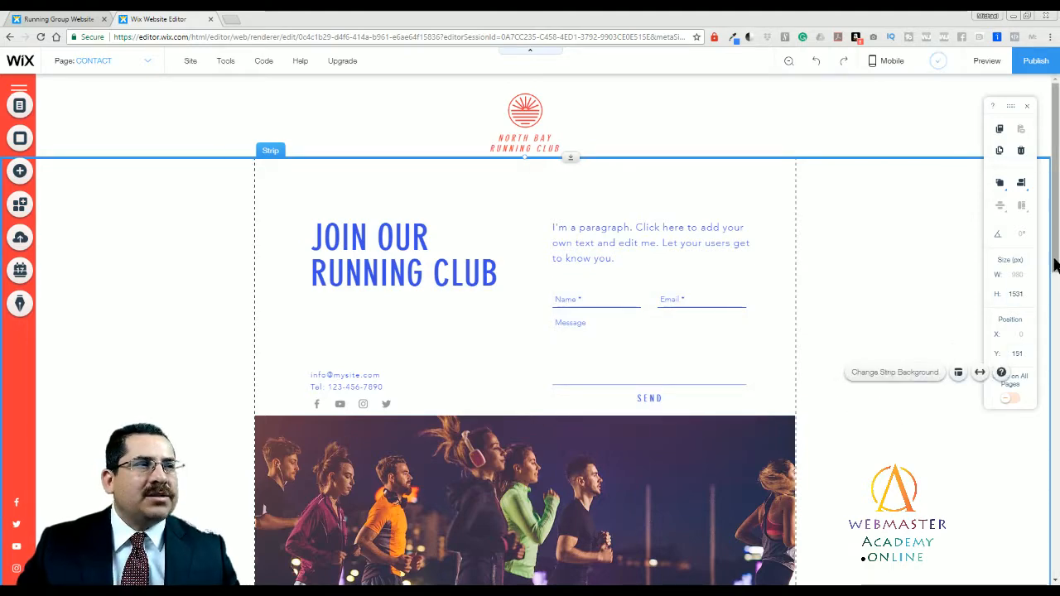
Select the text inviting new sponsors to call in the Contact page's Sponsors section.
{"action": "left_click_drag", "start_coordinate": [1055, 269], "coordinate": [1056, 502]}
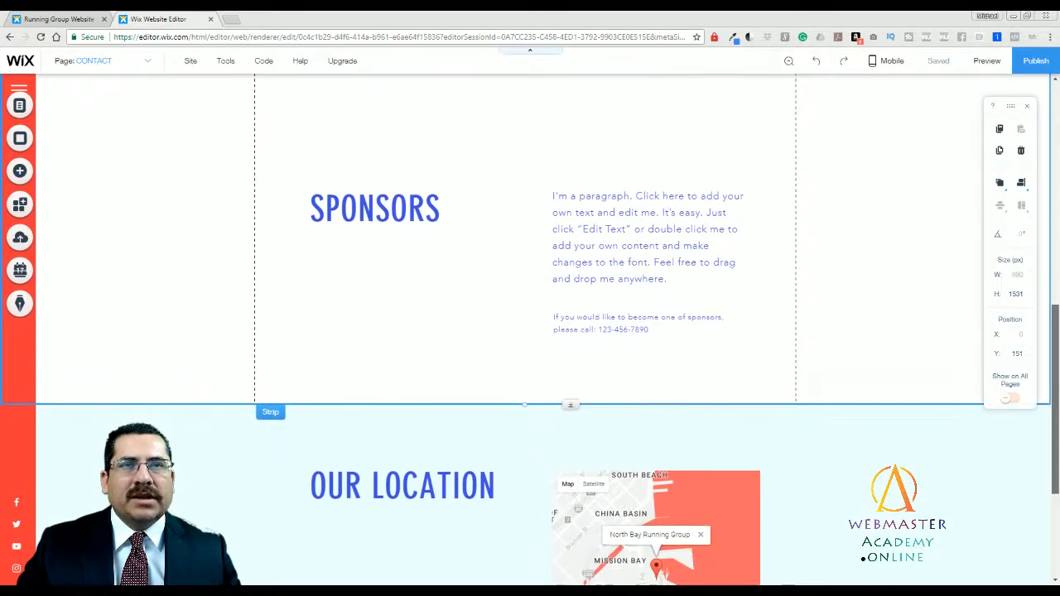
{"action": "left_click", "coordinate": [612, 324]}
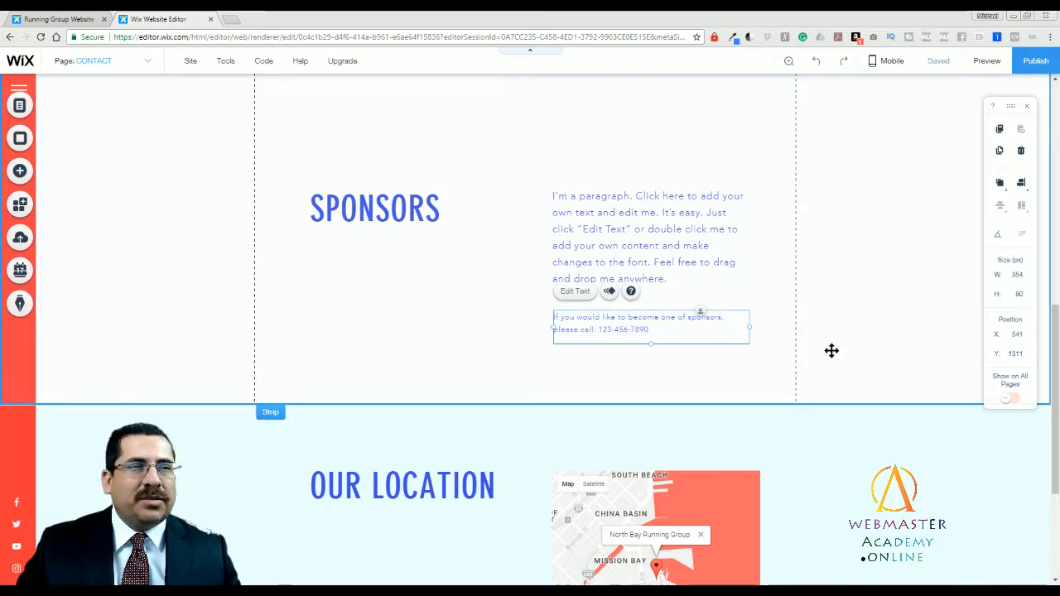
Browse the Google Maps design presets for the Our Location map on the Contact page without applying one.
{"action": "left_click", "coordinate": [1054, 308]}
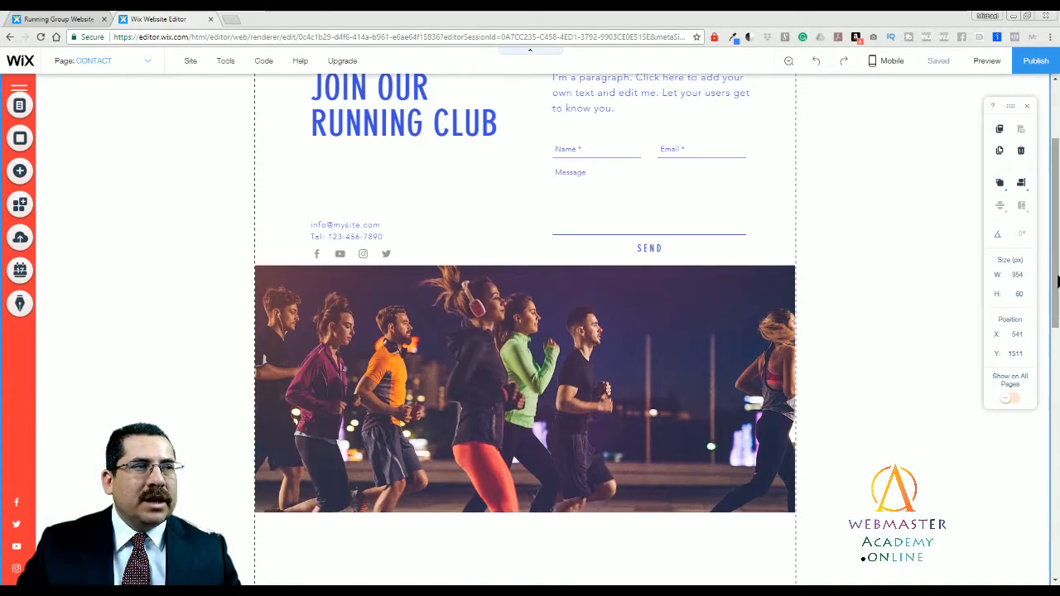
{"action": "left_click_drag", "start_coordinate": [1053, 308], "coordinate": [1054, 534]}
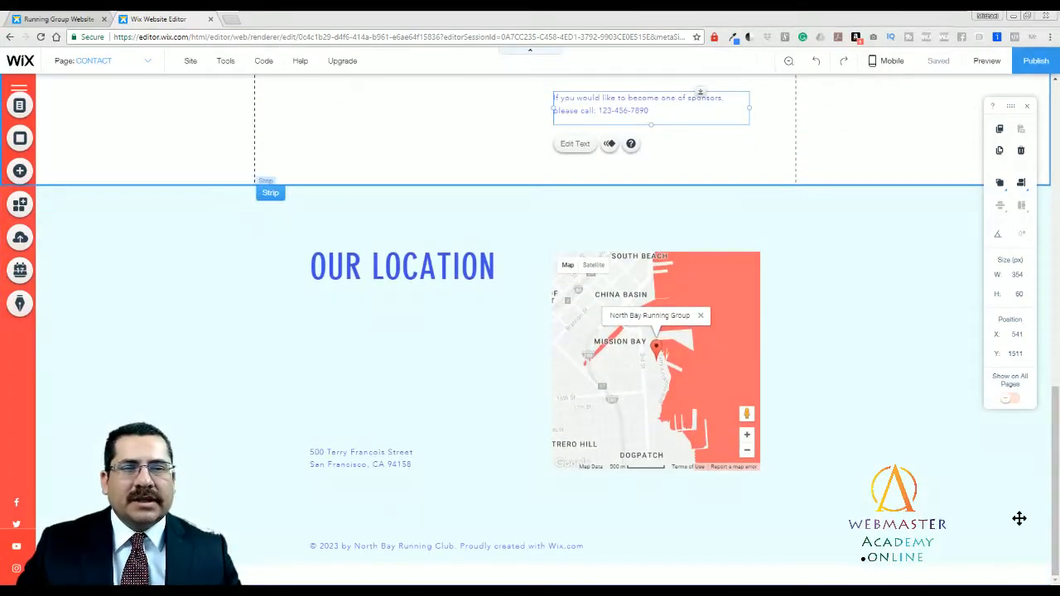
{"action": "left_click", "coordinate": [660, 356]}
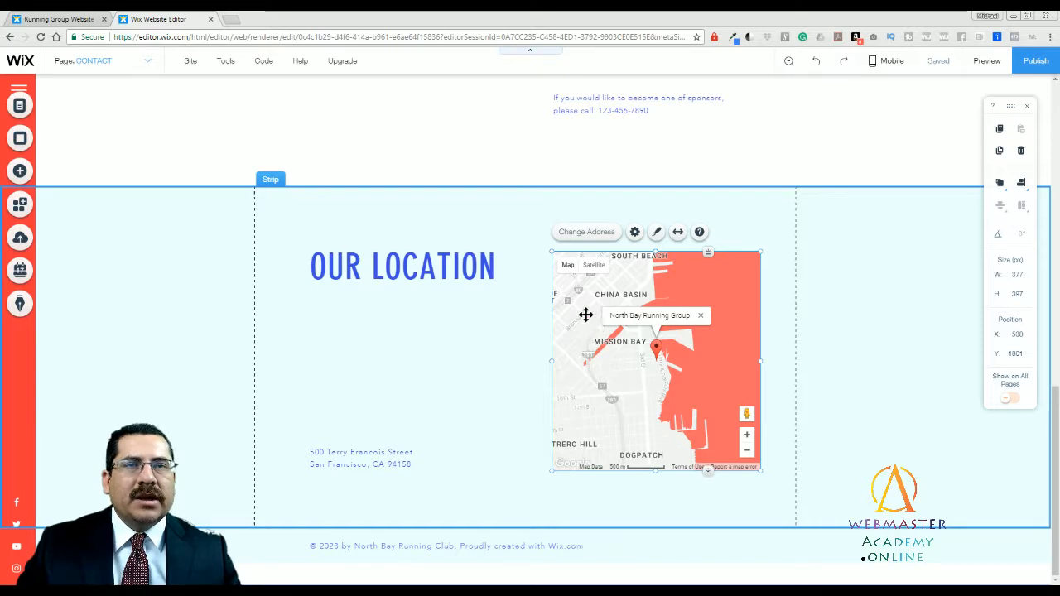
{"action": "left_click", "coordinate": [659, 233]}
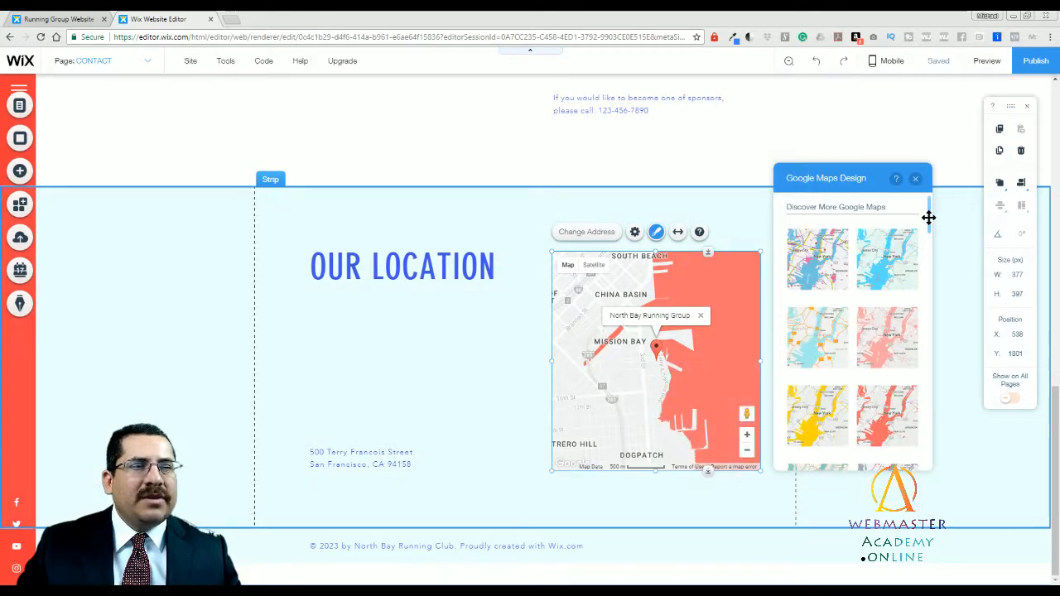
{"action": "left_click_drag", "start_coordinate": [928, 217], "coordinate": [921, 468]}
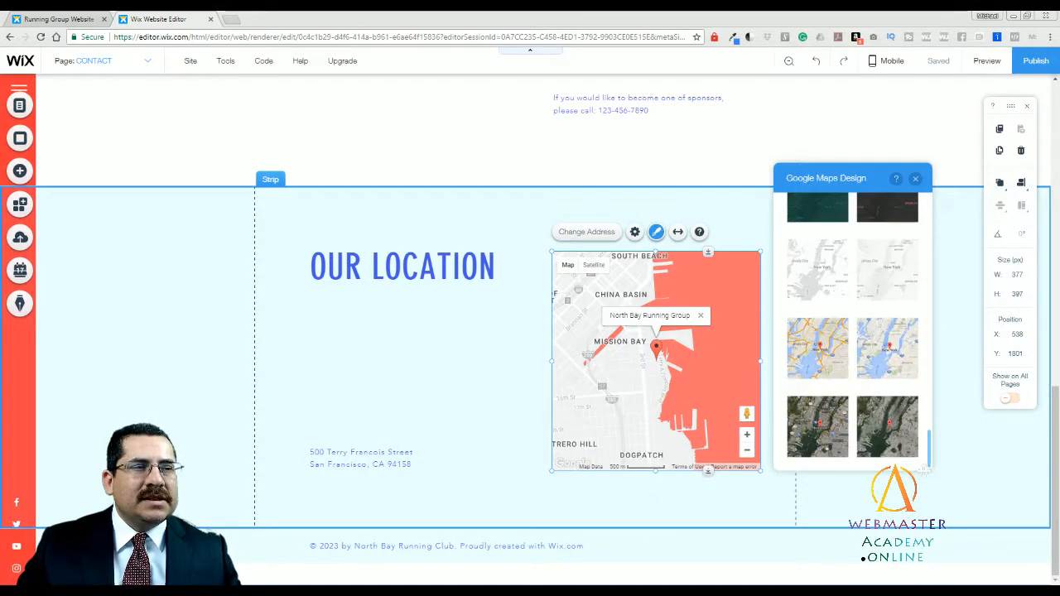
{"action": "left_click", "coordinate": [890, 435]}
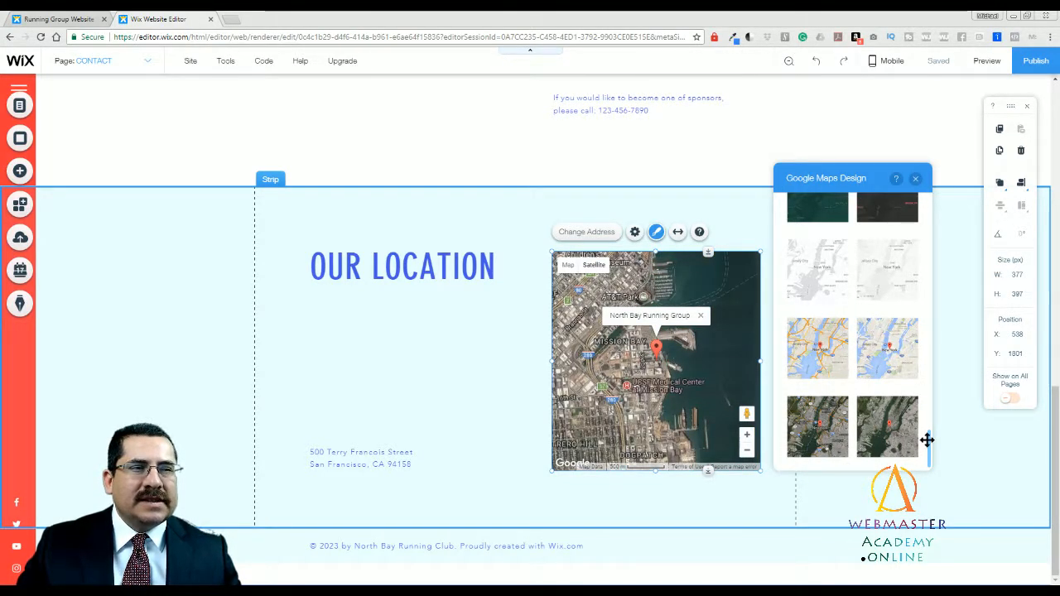
{"action": "left_click", "coordinate": [881, 358]}
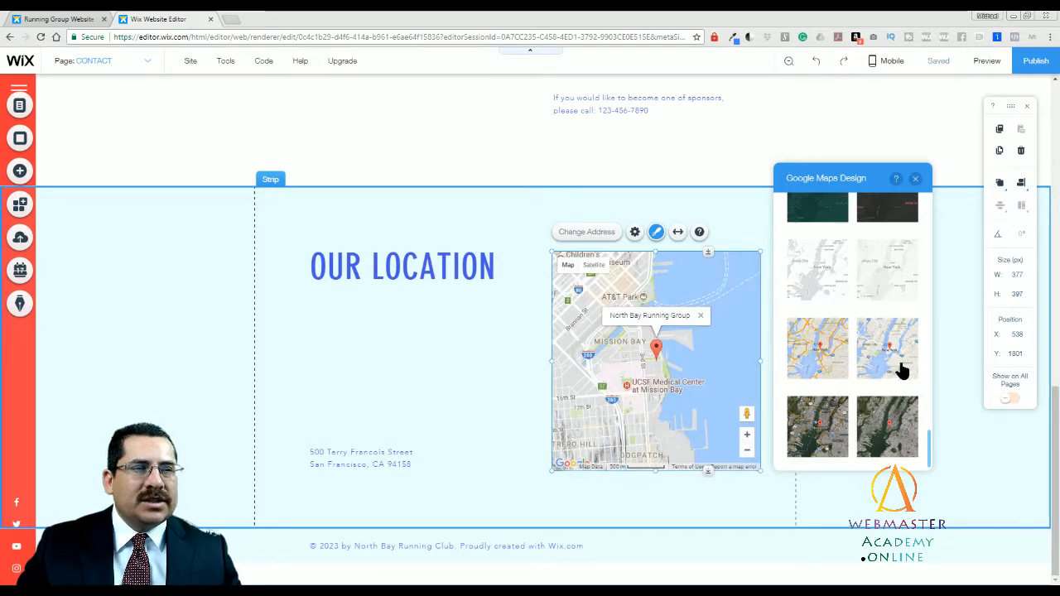
{"action": "left_click_drag", "start_coordinate": [929, 436], "coordinate": [928, 413]}
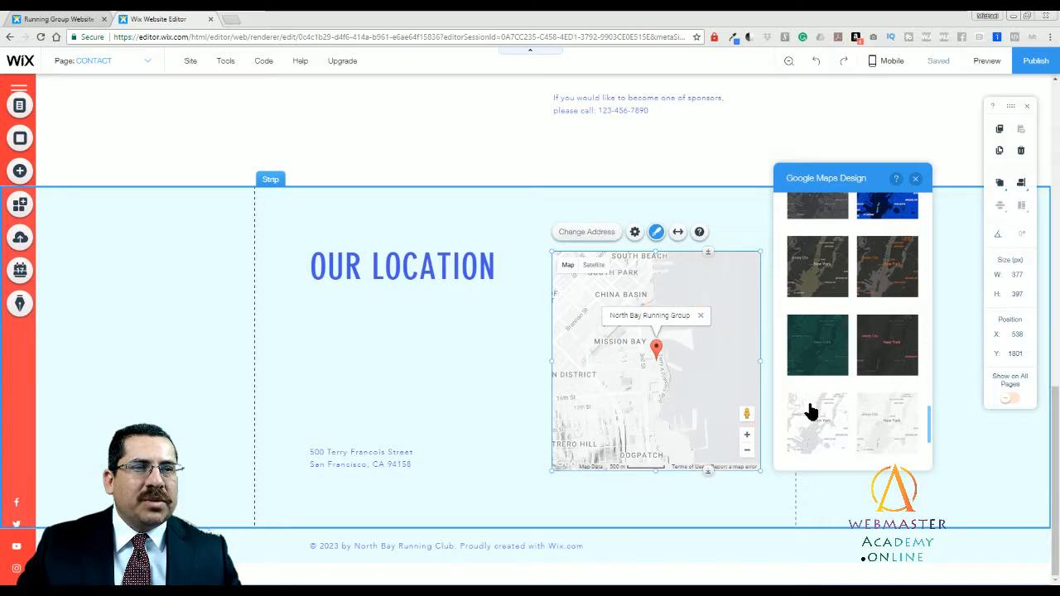
{"action": "left_click_drag", "start_coordinate": [928, 404], "coordinate": [896, 339]}
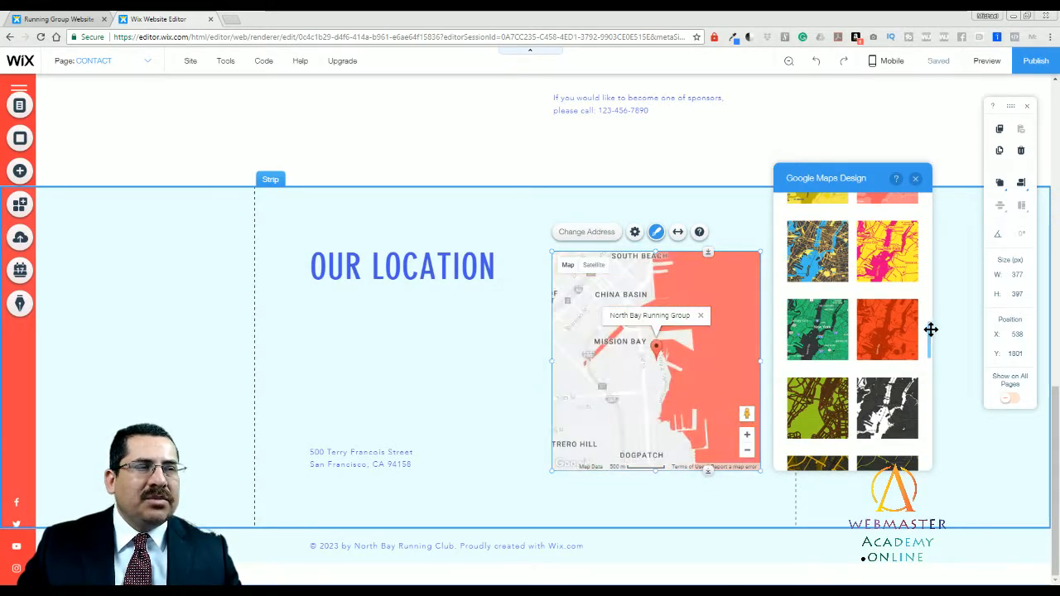
{"action": "scroll", "coordinate": [931, 289], "scroll_direction": "up", "scroll_amount": 3}
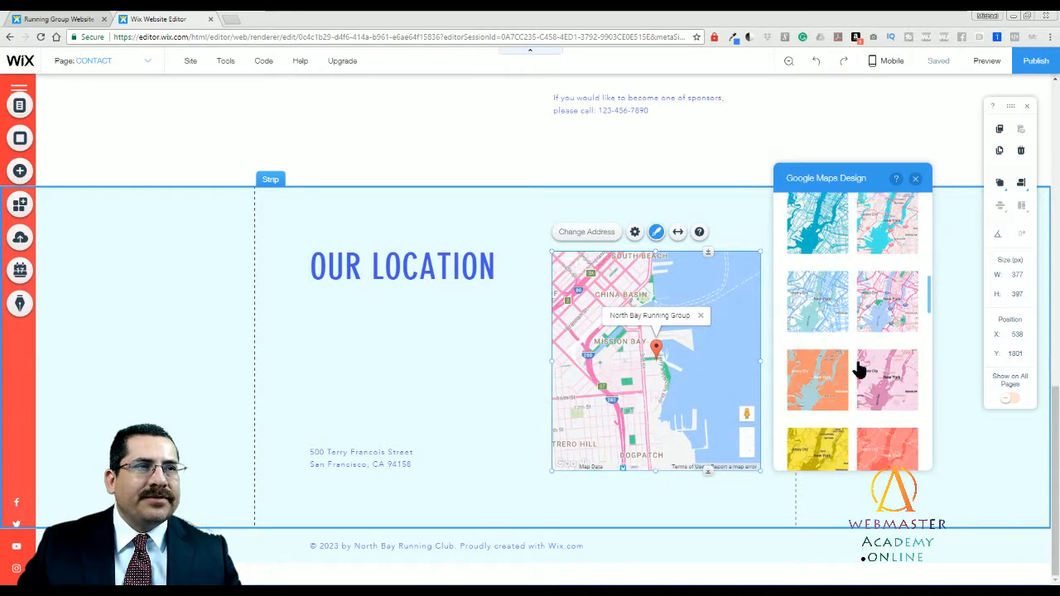
{"action": "scroll", "coordinate": [903, 207], "scroll_direction": "up", "scroll_amount": 5}
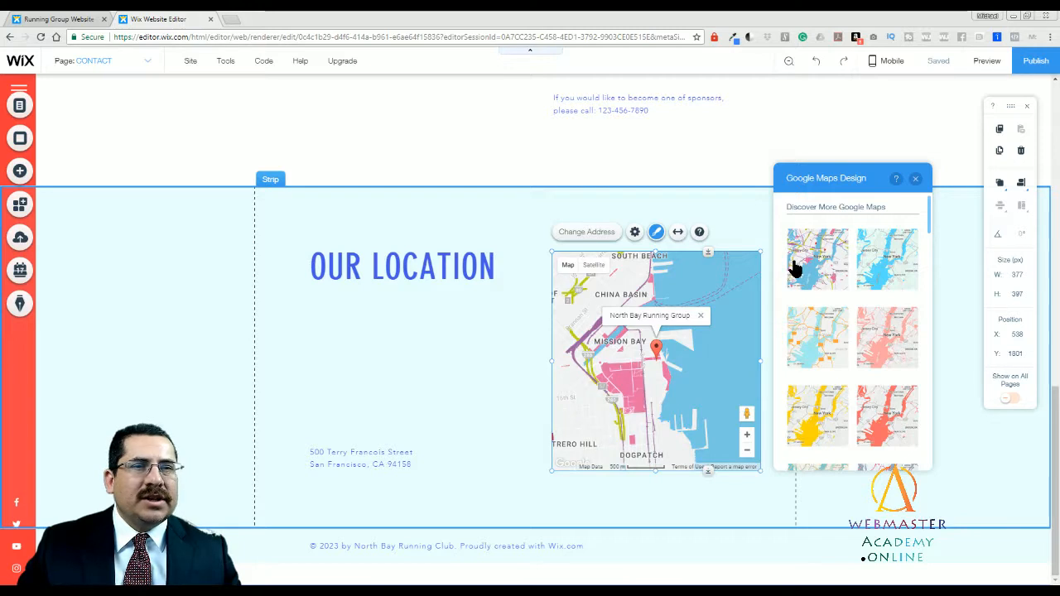
{"action": "left_click", "coordinate": [915, 178]}
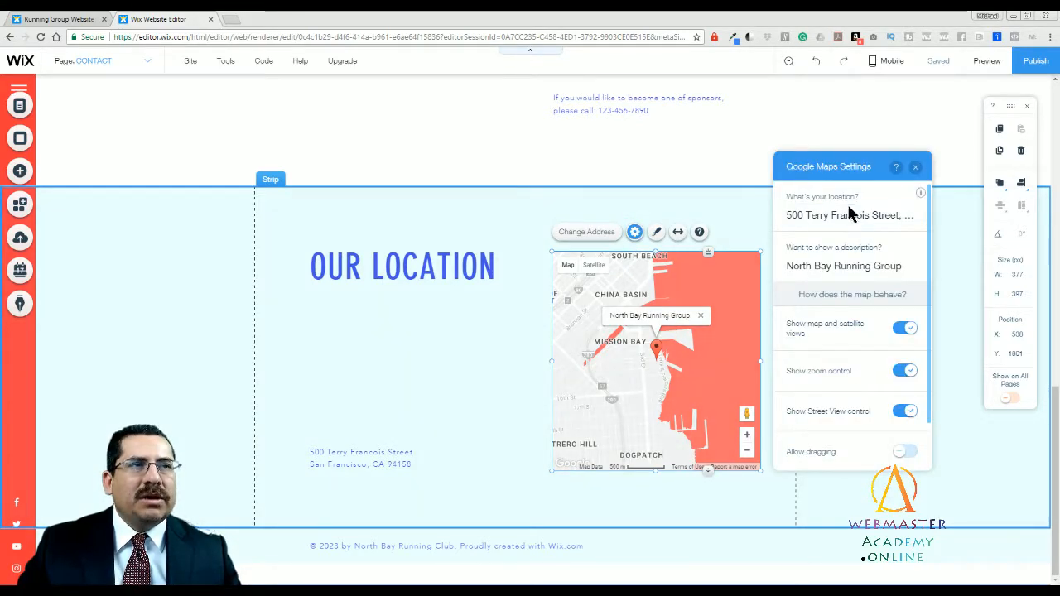
Check the map's location setting and select the street address text under the Our Location heading.
{"action": "left_click", "coordinate": [847, 208]}
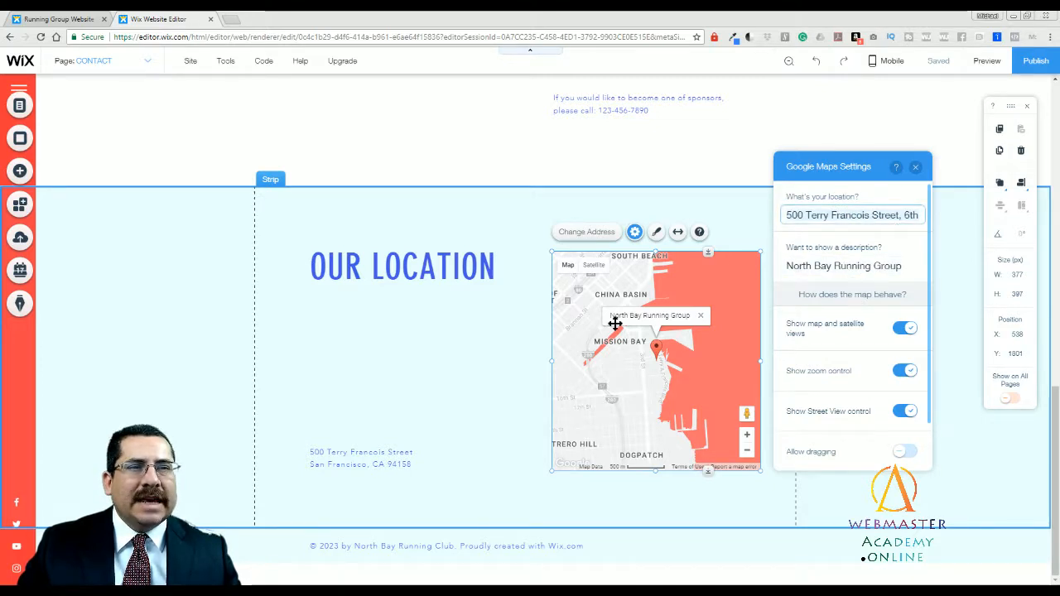
{"action": "left_click", "coordinate": [914, 168]}
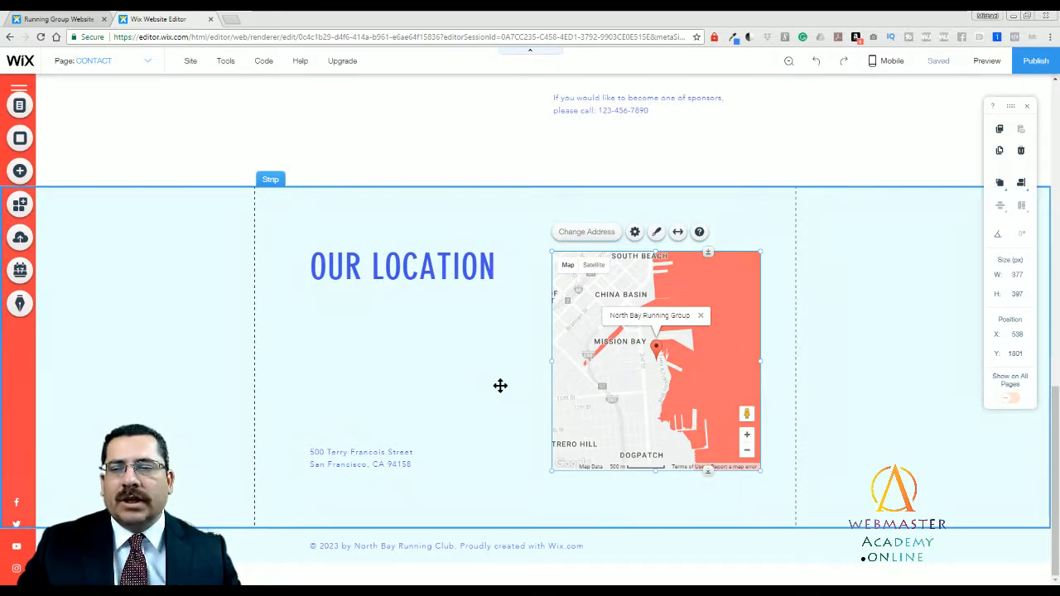
{"action": "left_click", "coordinate": [386, 457]}
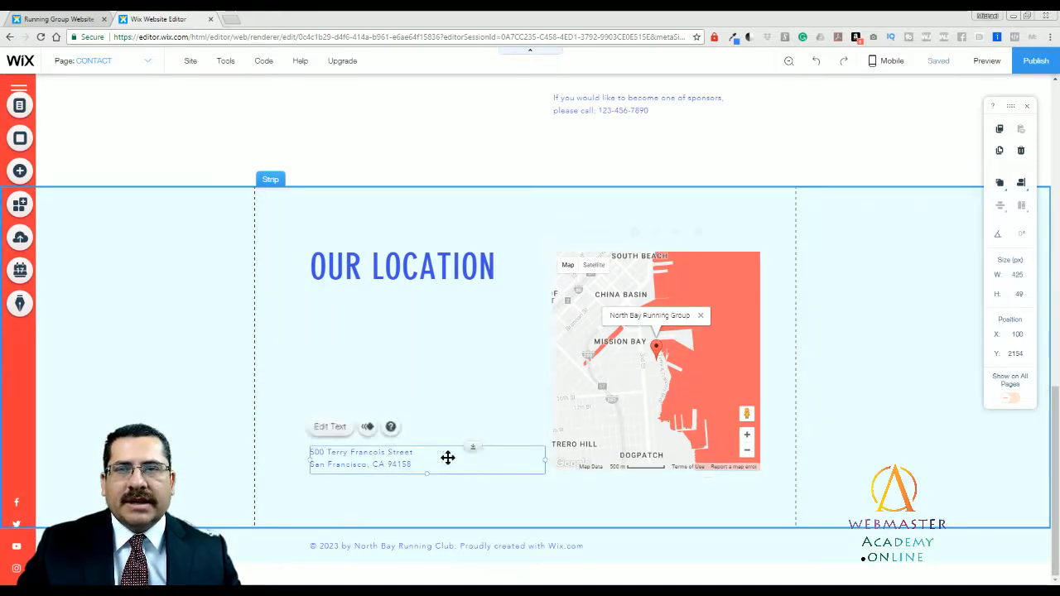
Replace the night runners photo under the contact form with the free Wix Business image of hands around a contract.
{"action": "scroll", "coordinate": [319, 239], "scroll_direction": "up", "scroll_amount": 10}
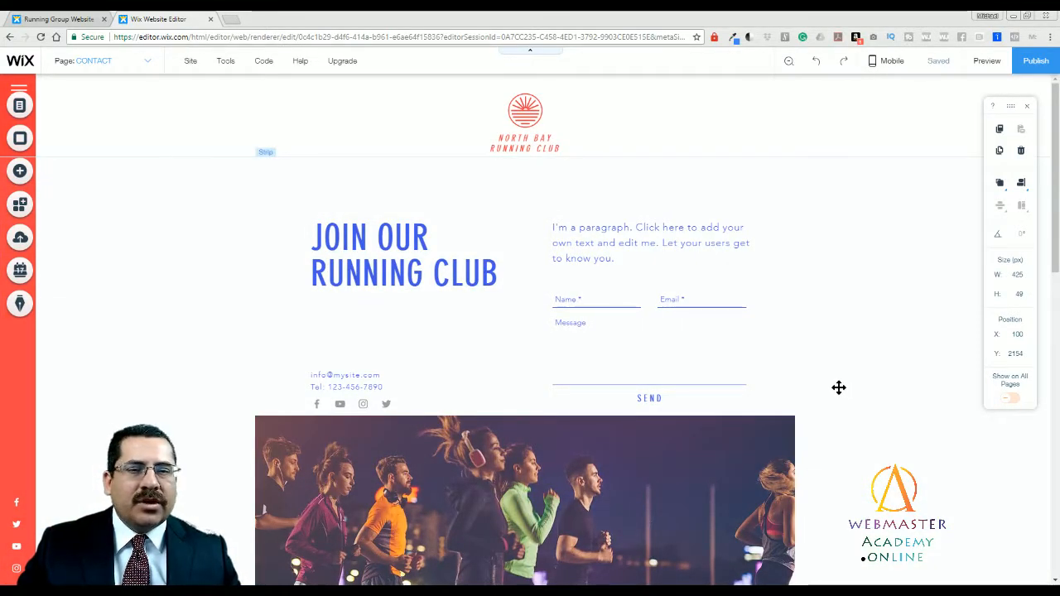
{"action": "left_click", "coordinate": [762, 455]}
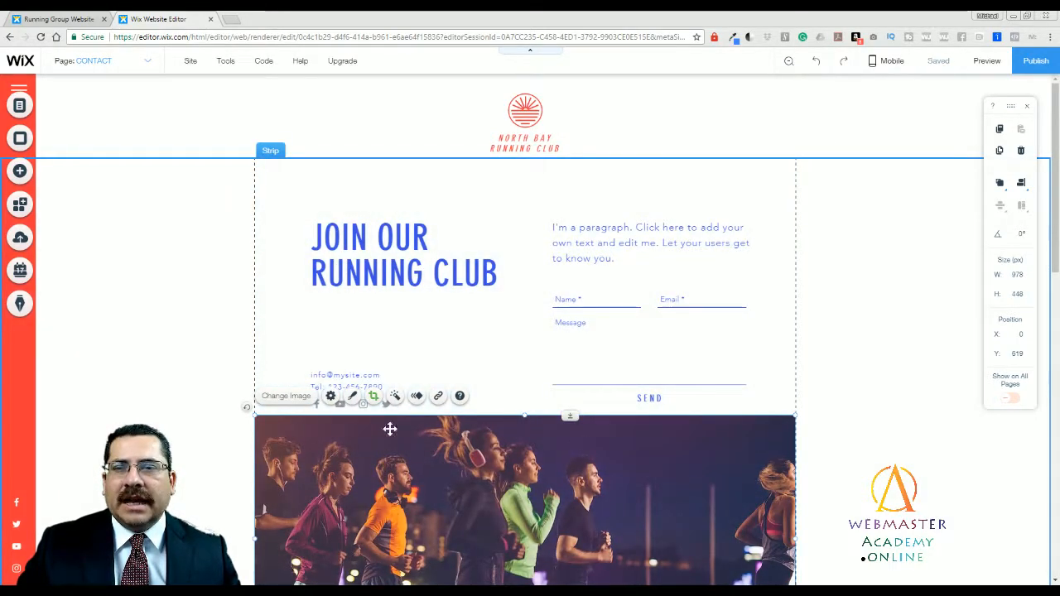
{"action": "scroll", "coordinate": [345, 420], "scroll_direction": "down", "scroll_amount": 3}
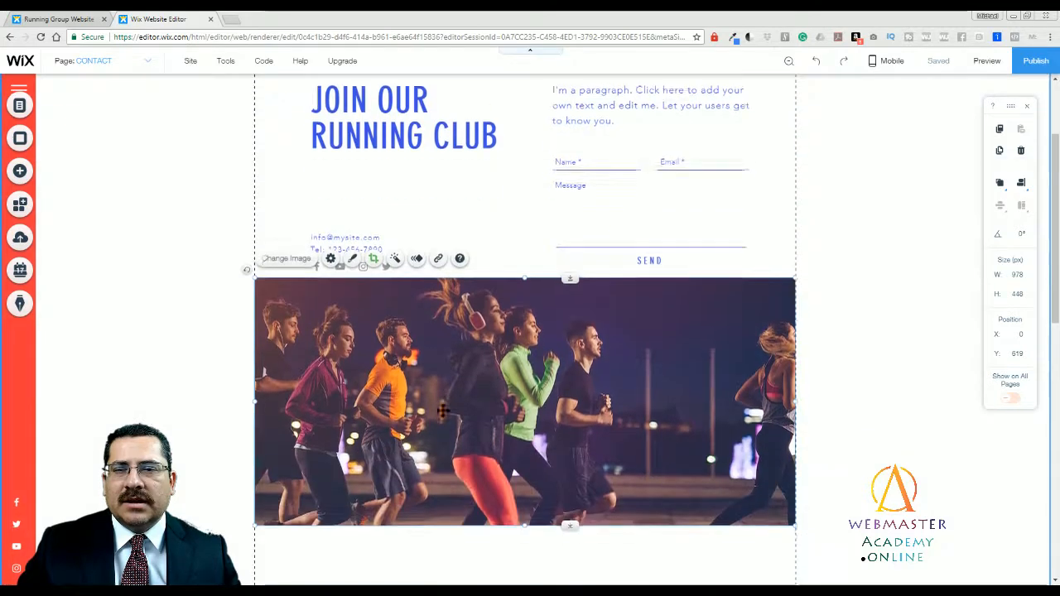
{"action": "double_click", "coordinate": [610, 318]}
{"action": "left_click", "coordinate": [313, 163]}
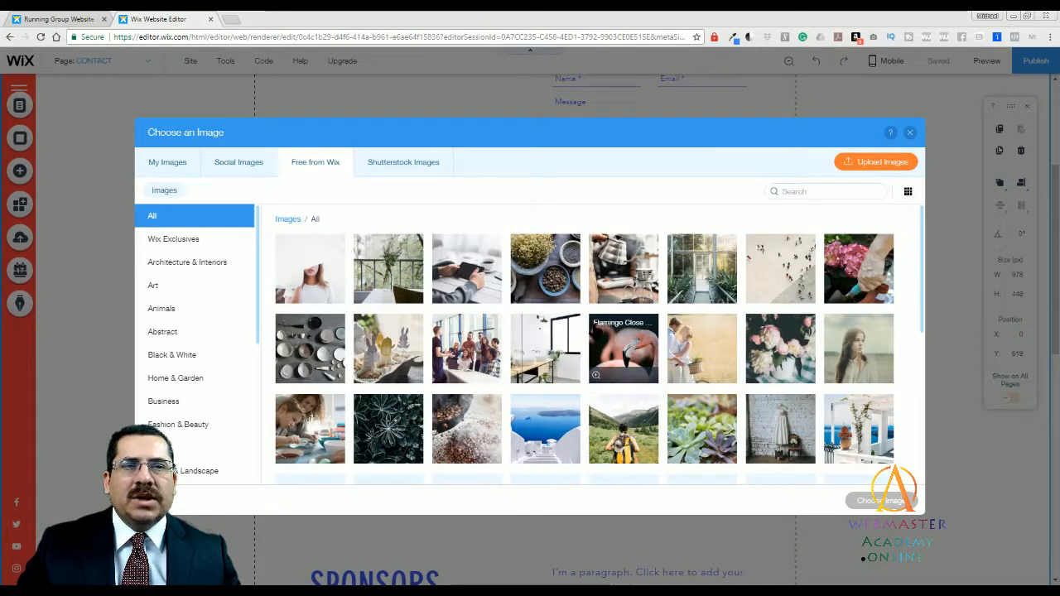
{"action": "left_click", "coordinate": [214, 402]}
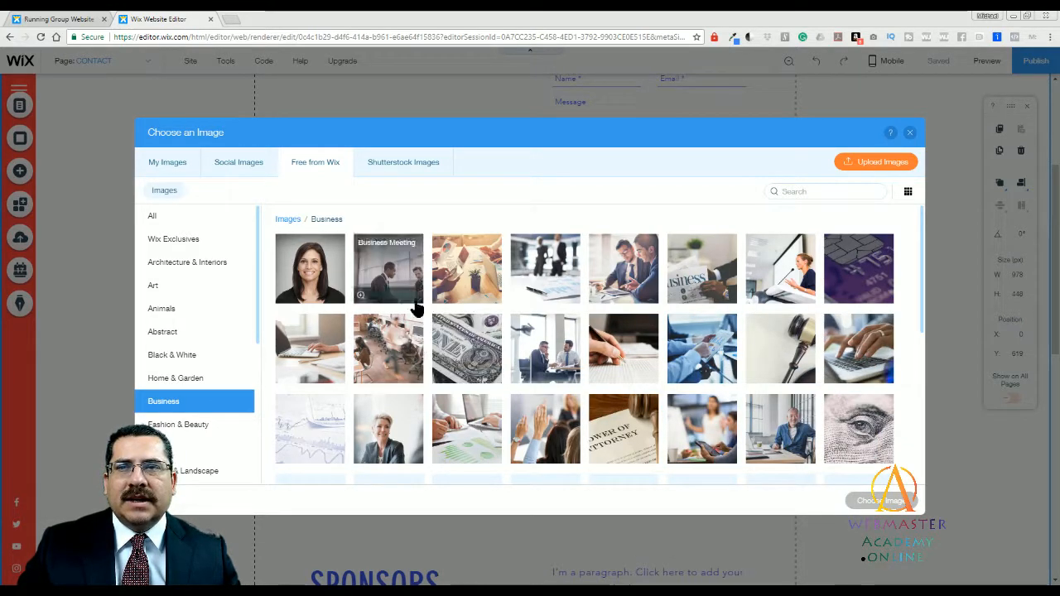
{"action": "scroll", "coordinate": [545, 340], "scroll_direction": "down", "scroll_amount": 1}
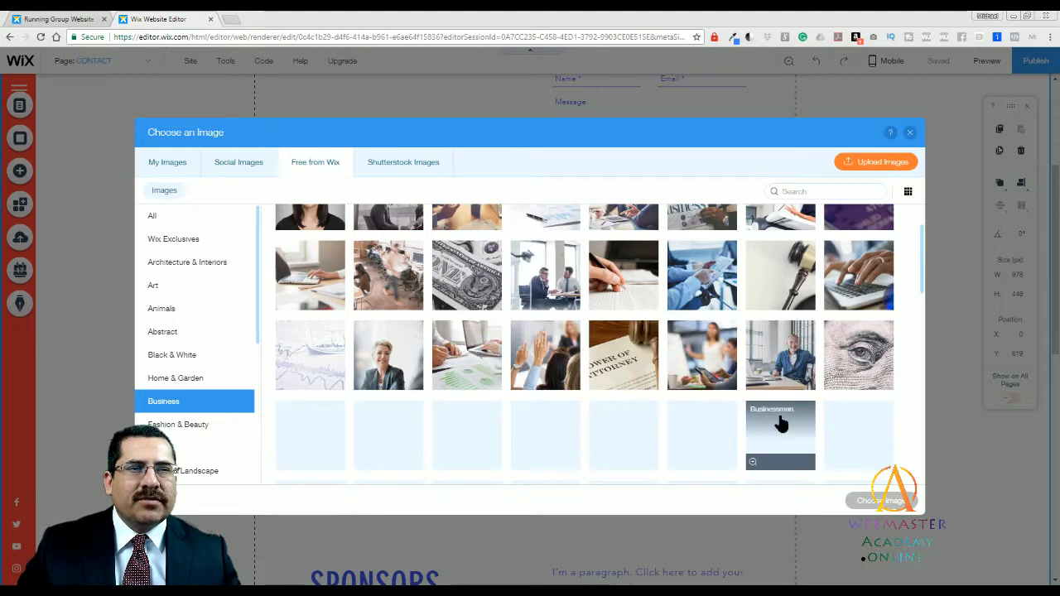
{"action": "left_click", "coordinate": [703, 356]}
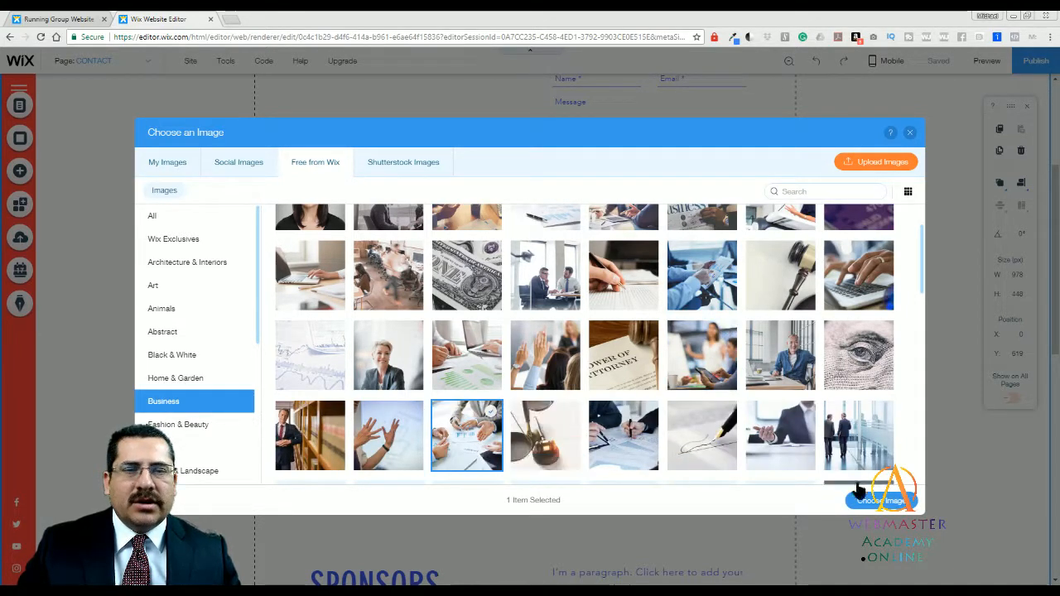
{"action": "left_click", "coordinate": [878, 500]}
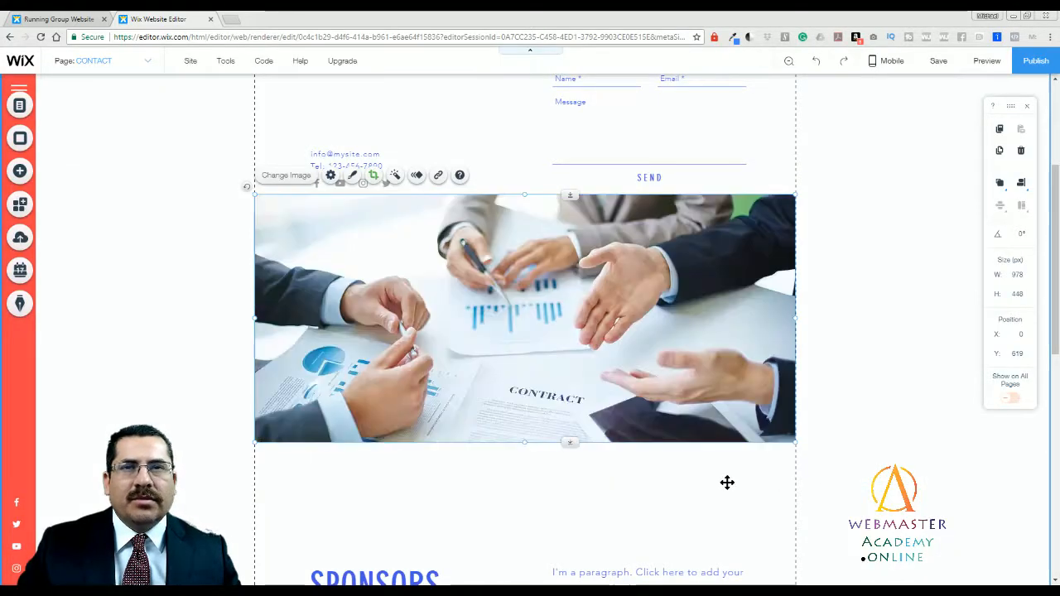
{"action": "left_click", "coordinate": [805, 429]}
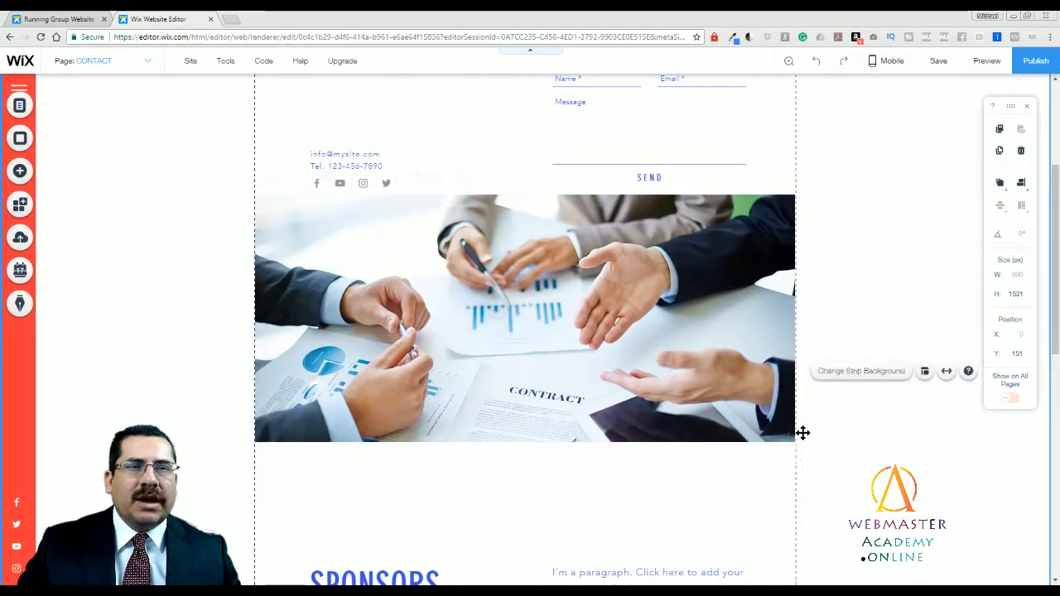
Set the Join Our Running Club strip's background to the pale orange blurred-lights image from the selected backgrounds.
{"action": "scroll", "coordinate": [608, 454], "scroll_direction": "up", "scroll_amount": 3}
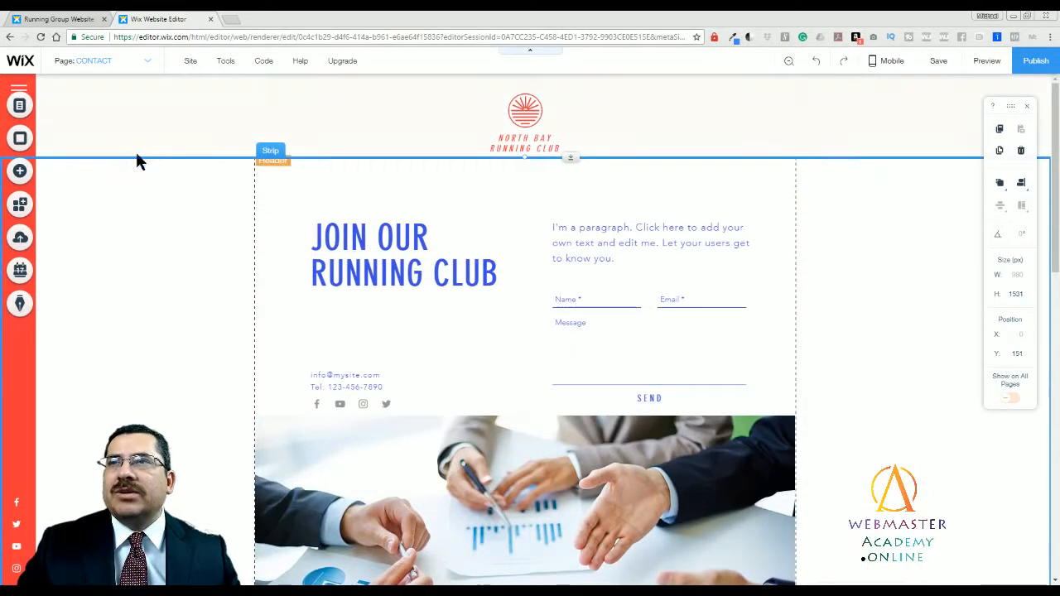
{"action": "left_click", "coordinate": [140, 186]}
{"action": "left_click", "coordinate": [447, 131]}
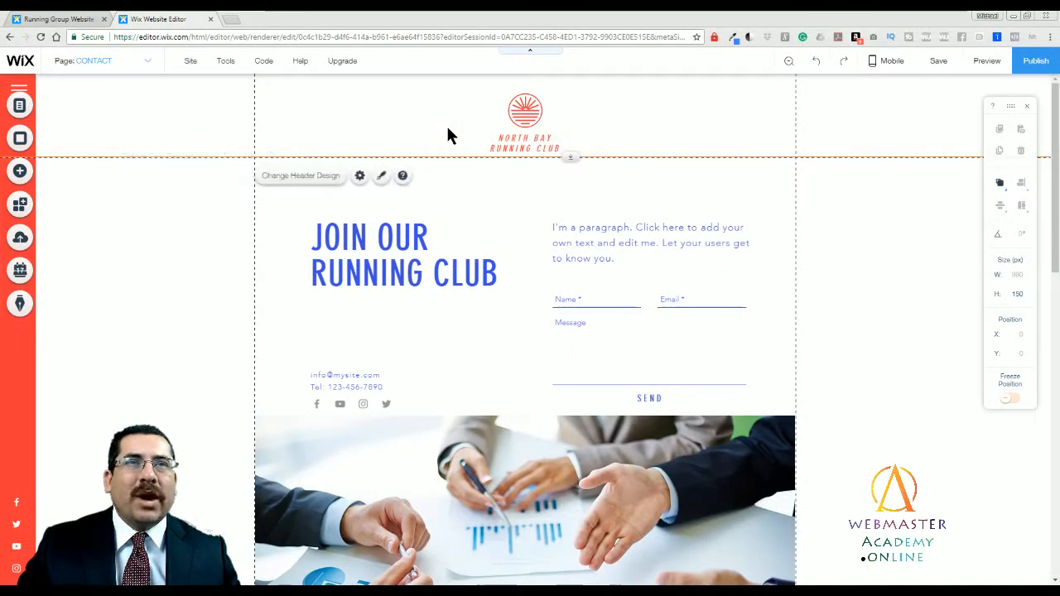
{"action": "left_click", "coordinate": [196, 206]}
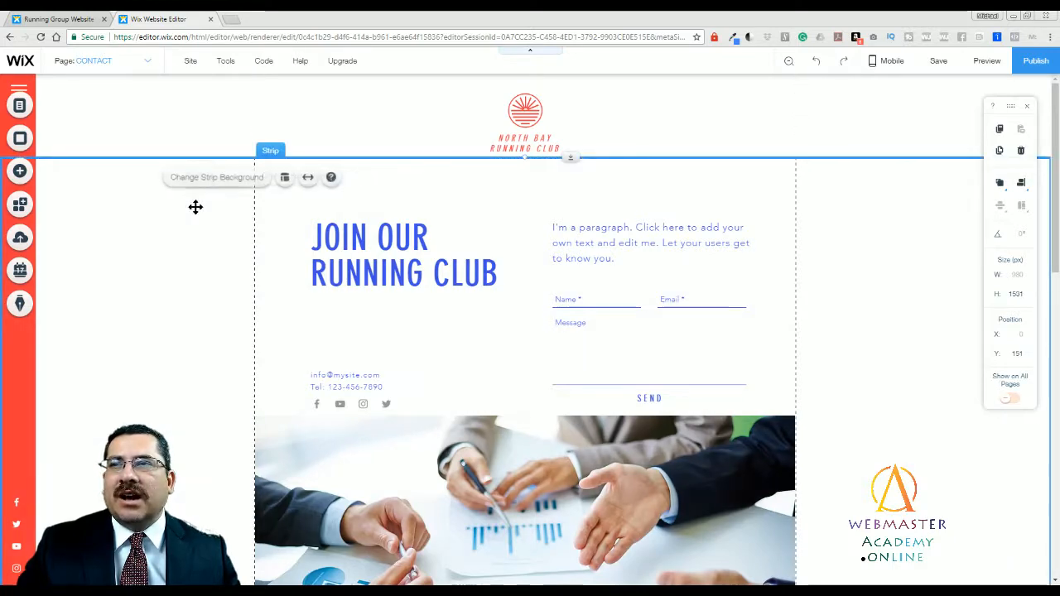
{"action": "left_click", "coordinate": [201, 190]}
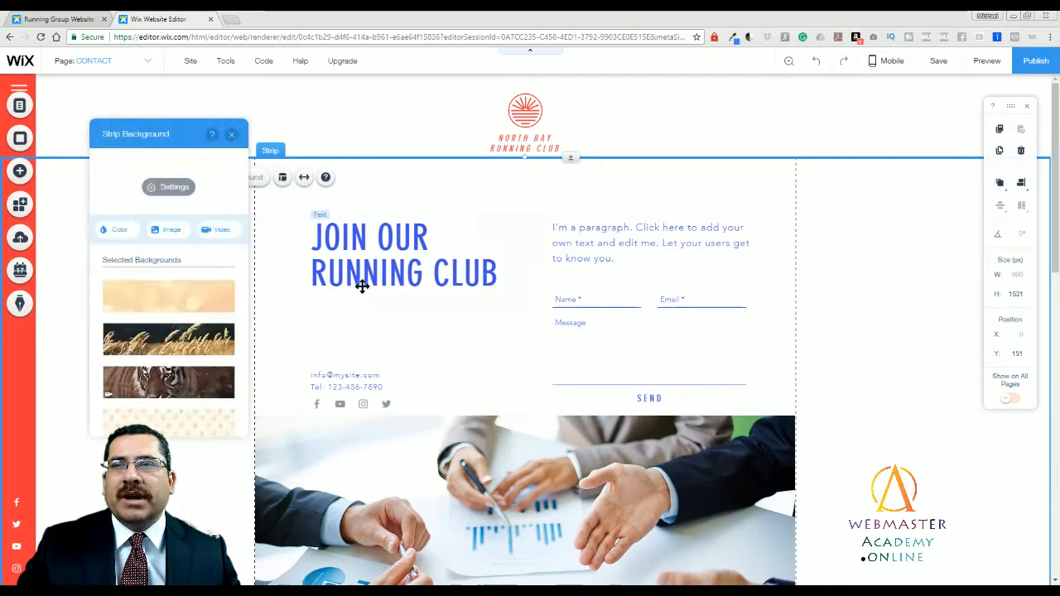
{"action": "left_click", "coordinate": [195, 299]}
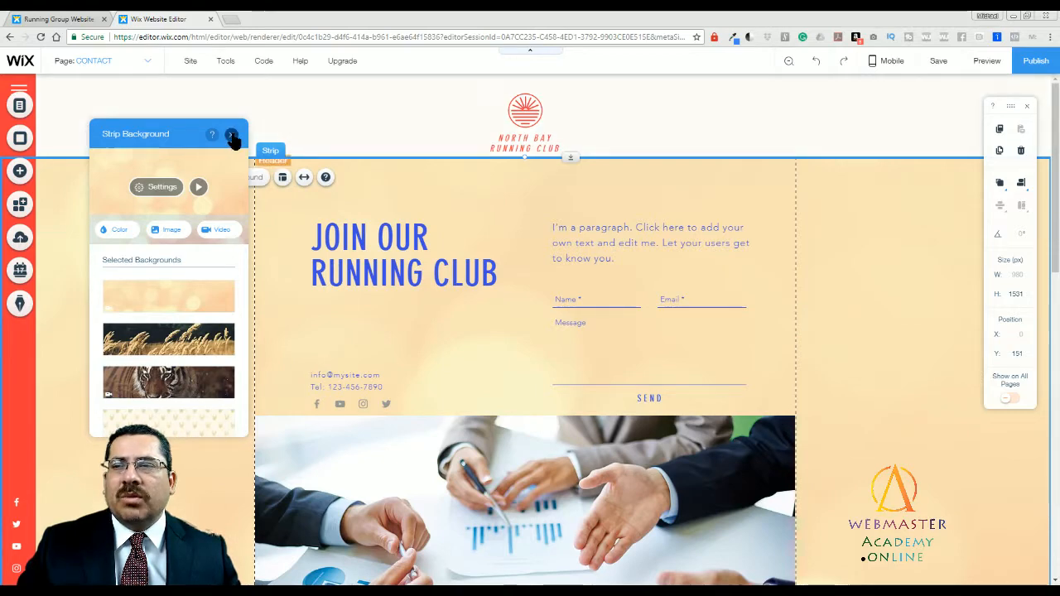
{"action": "left_click", "coordinate": [231, 134]}
Review the Contact page's new background and image in preview mode and return to the editor.
{"action": "scroll", "coordinate": [835, 398], "scroll_direction": "down", "scroll_amount": 3}
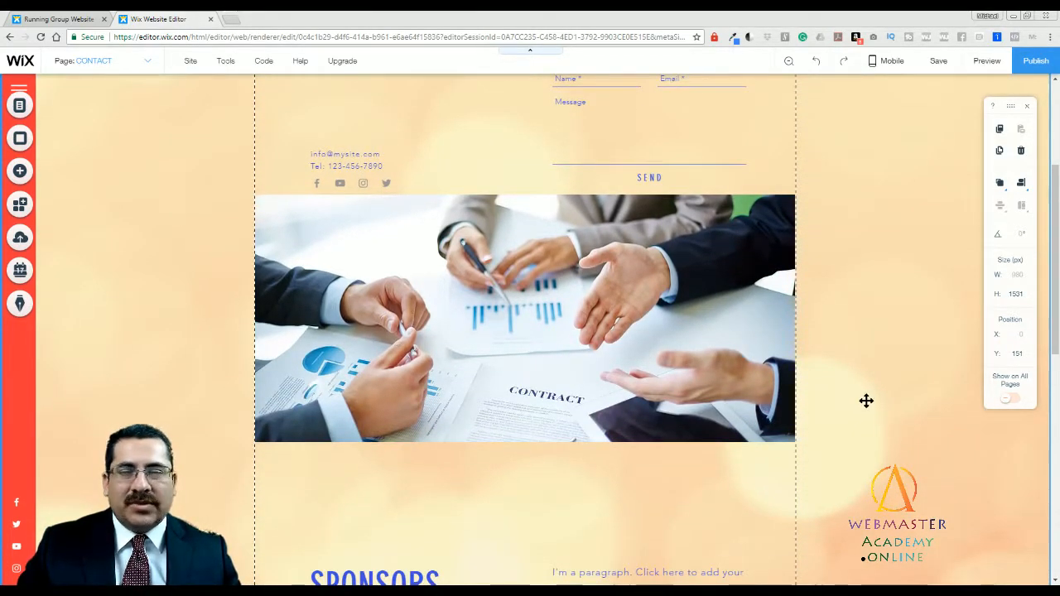
{"action": "scroll", "coordinate": [851, 402], "scroll_direction": "up", "scroll_amount": 3}
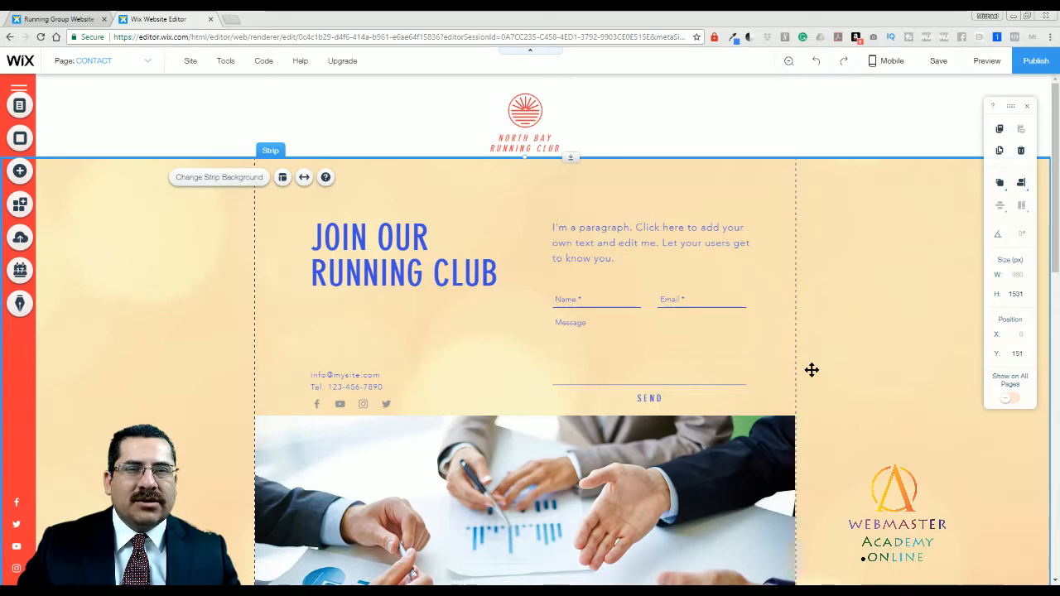
{"action": "left_click", "coordinate": [983, 63]}
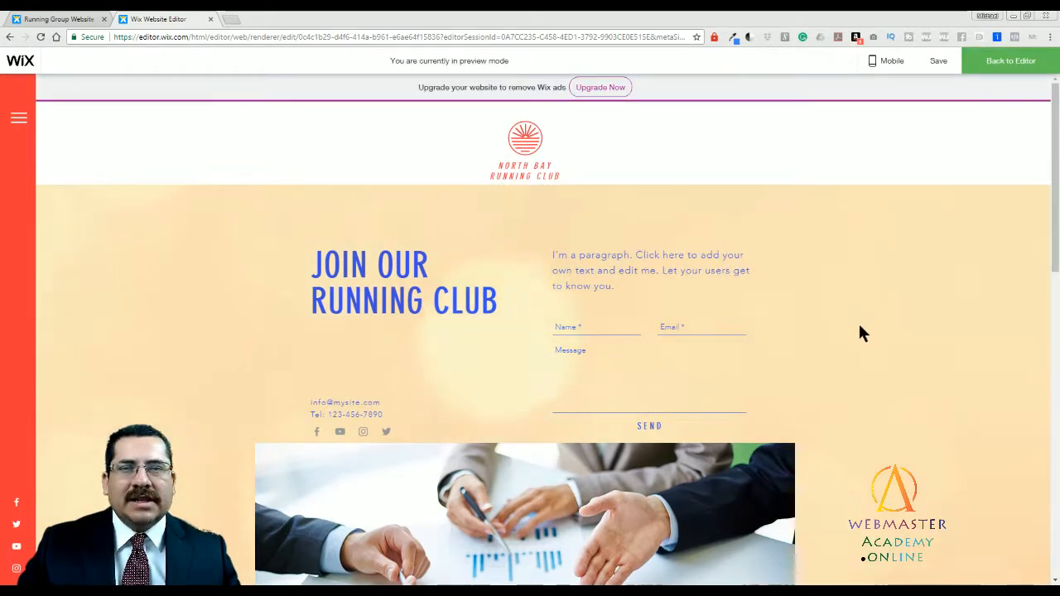
{"action": "scroll", "coordinate": [810, 335], "scroll_direction": "down", "scroll_amount": 1}
{"action": "scroll", "coordinate": [817, 356], "scroll_direction": "down", "scroll_amount": 3}
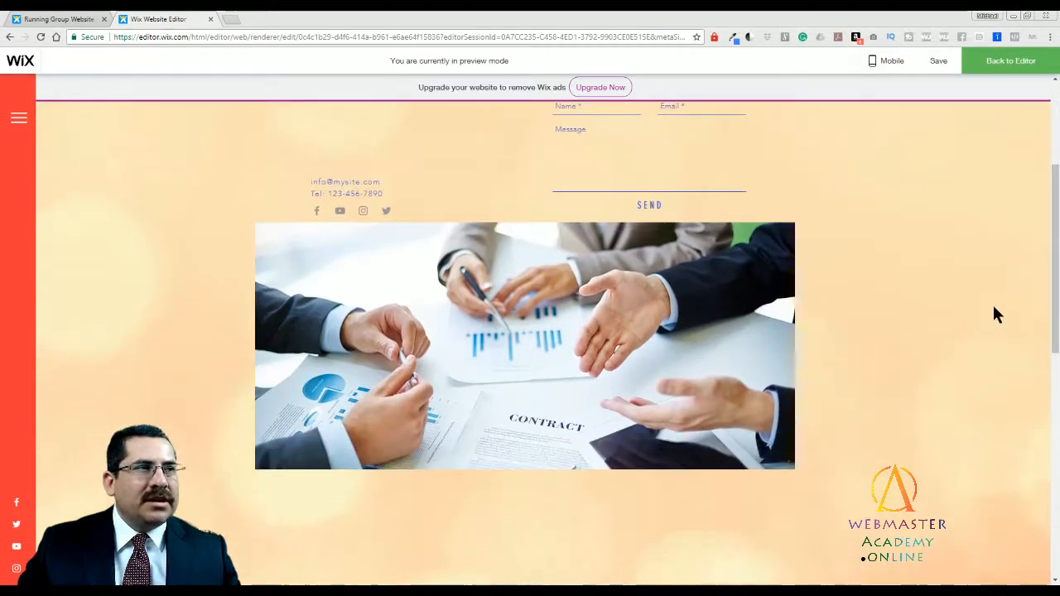
{"action": "left_click_drag", "start_coordinate": [1054, 274], "coordinate": [1033, 352]}
{"action": "scroll", "coordinate": [1033, 328], "scroll_direction": "up", "scroll_amount": 5}
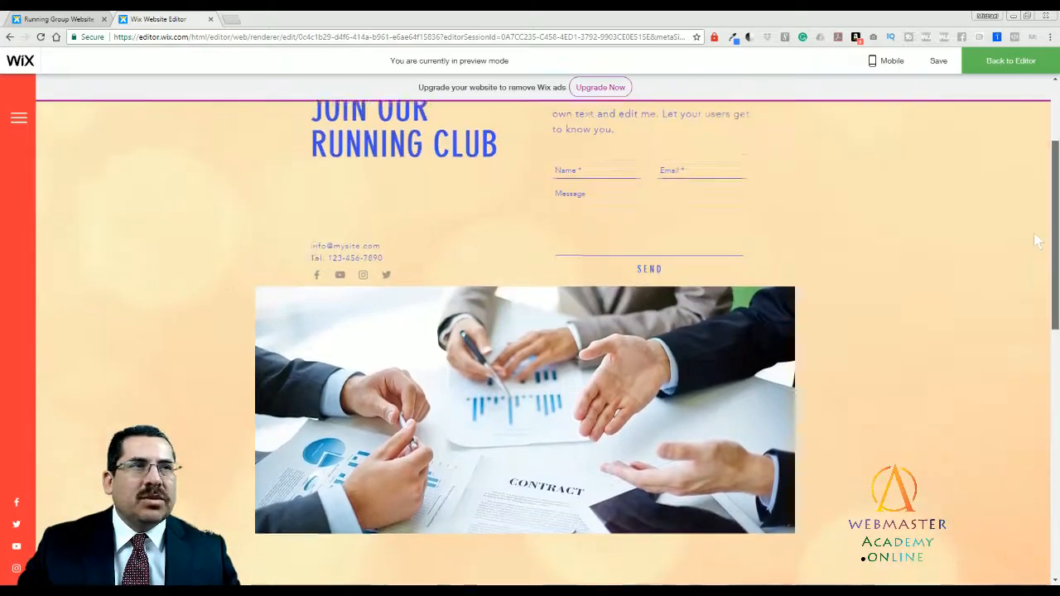
{"action": "left_click", "coordinate": [1002, 67]}
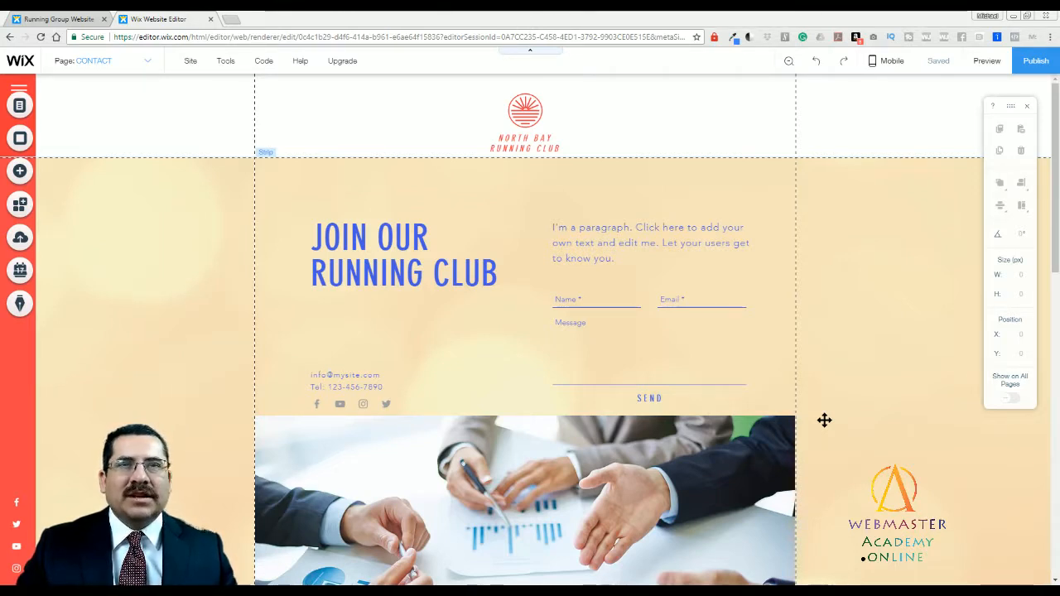
Switch to the Running Group Website template page.
{"action": "left_click", "coordinate": [48, 18]}
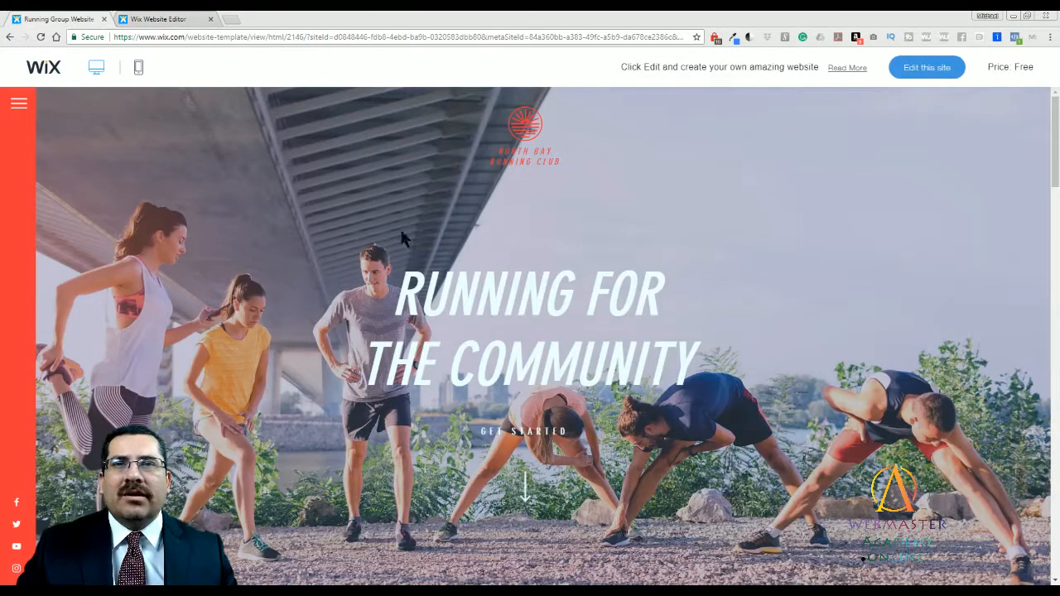